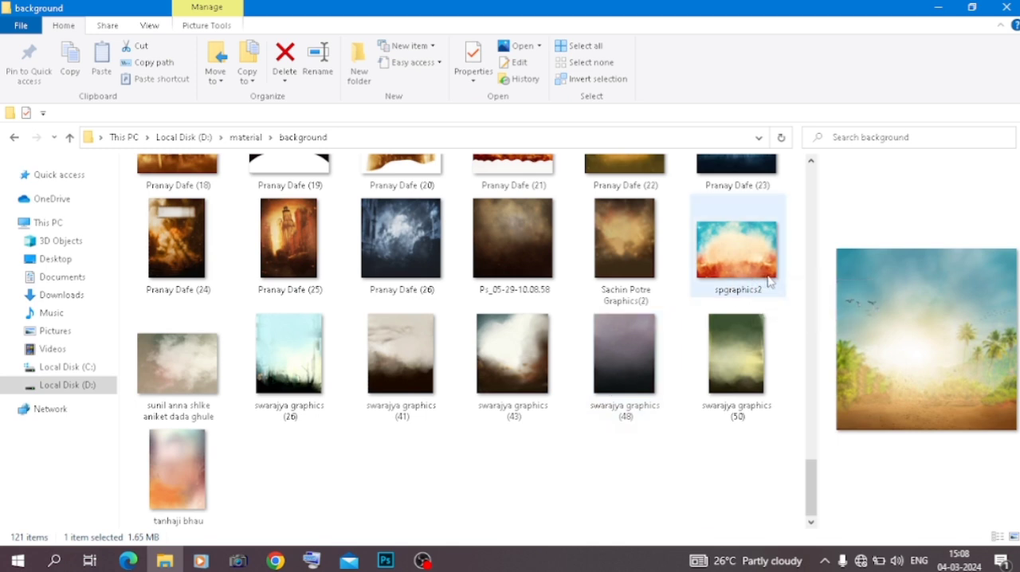
# Place the spgraphics2 background image into the blank Untitled-1 document in Photoshop, scaled to about 85.62% so it covers the canvas
pyautogui.scroll(2, 725, 279)
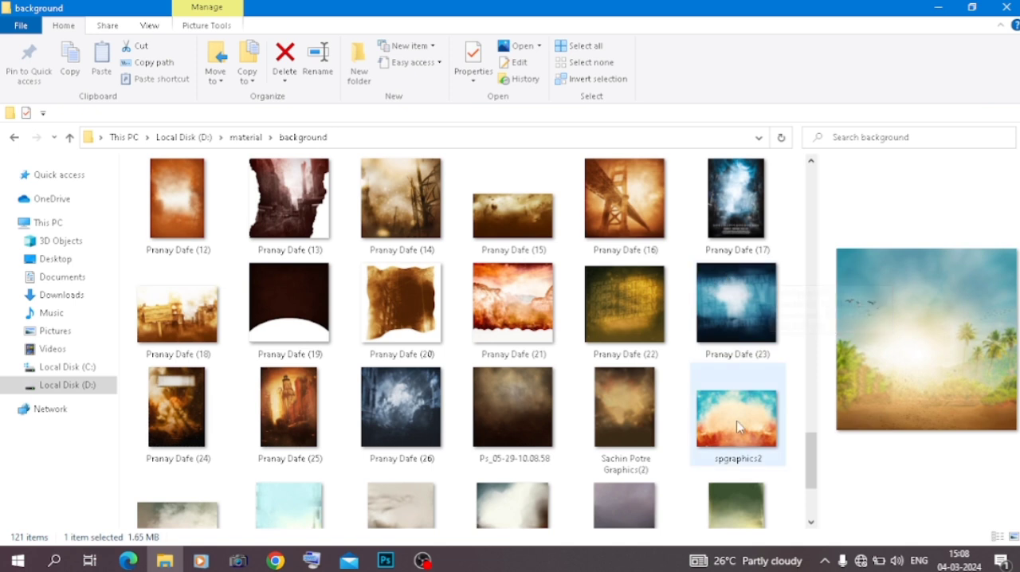
pyautogui.moveTo(739, 434); pyautogui.dragTo(445, 449)
pyautogui.moveTo(415, 328); pyautogui.dragTo(415, 329)
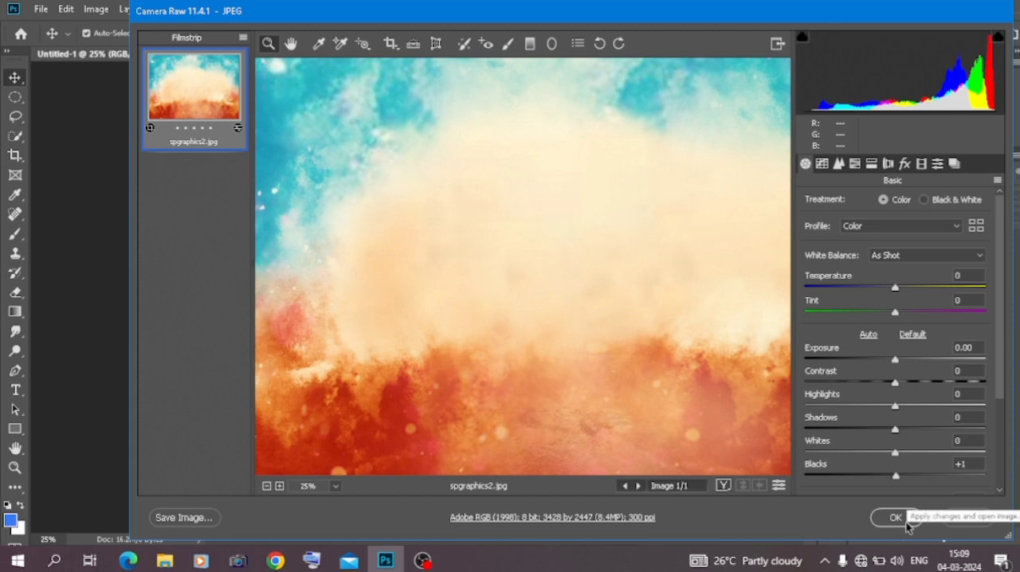
pyautogui.click(904, 525)
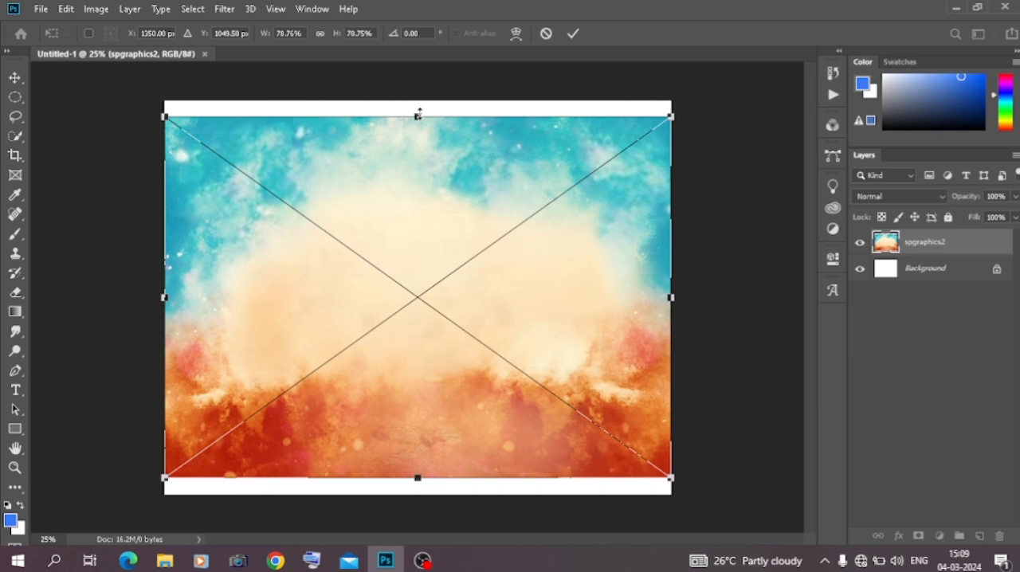
pyautogui.moveTo(416, 114); pyautogui.dragTo(420, 84)
pyautogui.moveTo(425, 189); pyautogui.dragTo(424, 233)
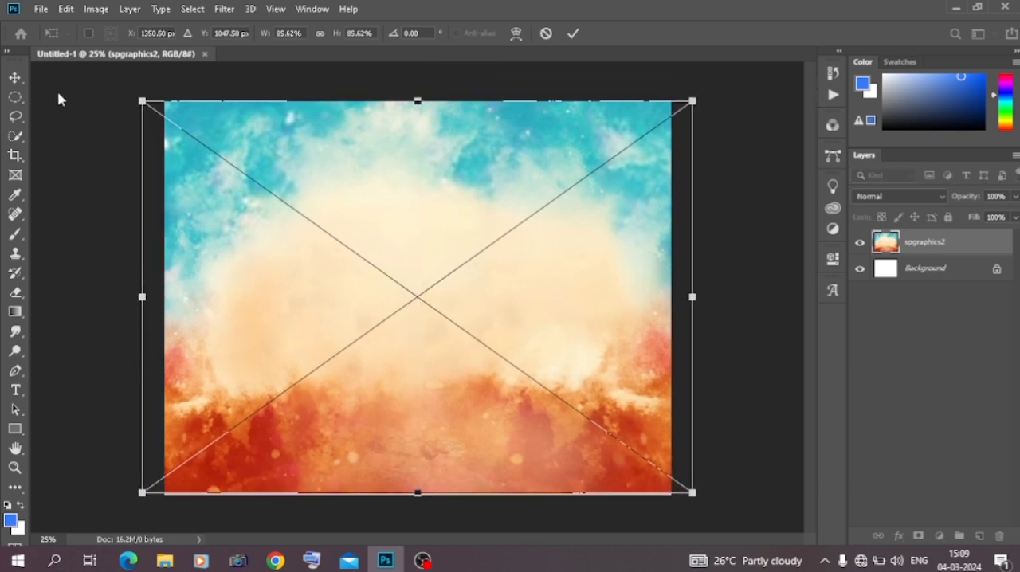
pyautogui.press('Return')
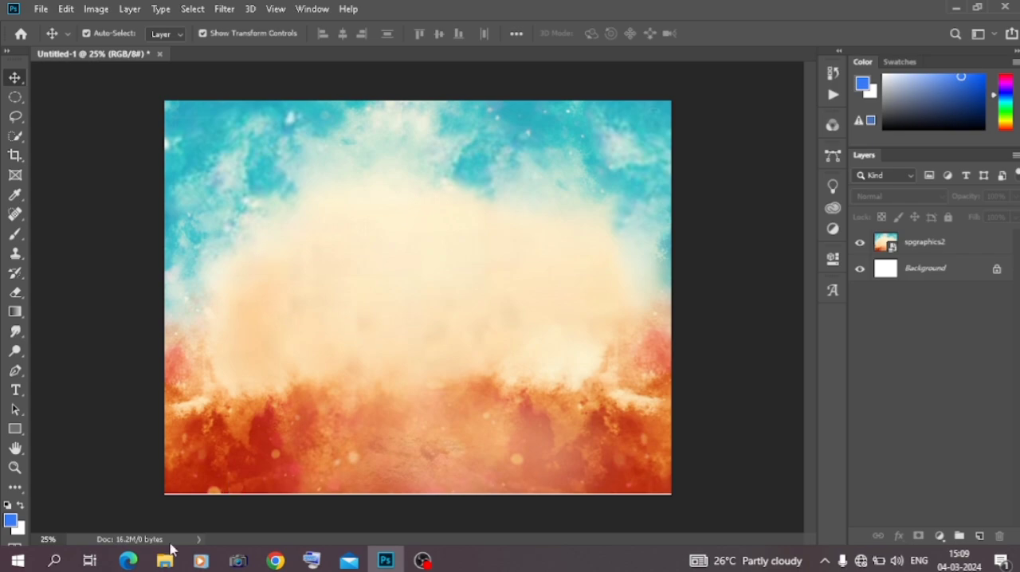
# Place the paper-creative-tearing-paper-background image from D:\material\mix matrial\jp in File Explorer into the Photoshop document
pyautogui.click(165, 560)
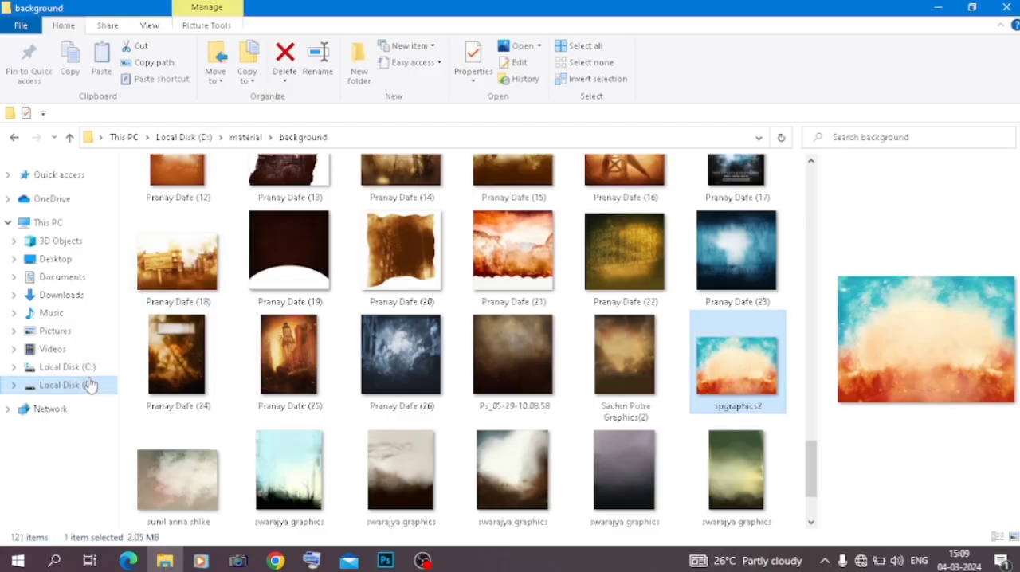
pyautogui.click(90, 385)
pyautogui.doubleClick(424, 198)
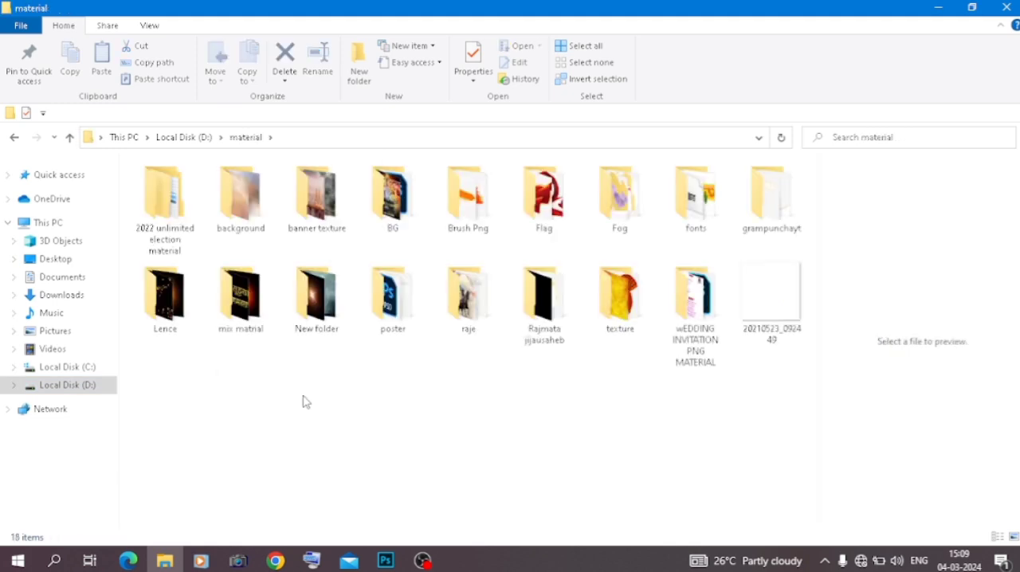
pyautogui.doubleClick(240, 293)
pyautogui.doubleClick(232, 246)
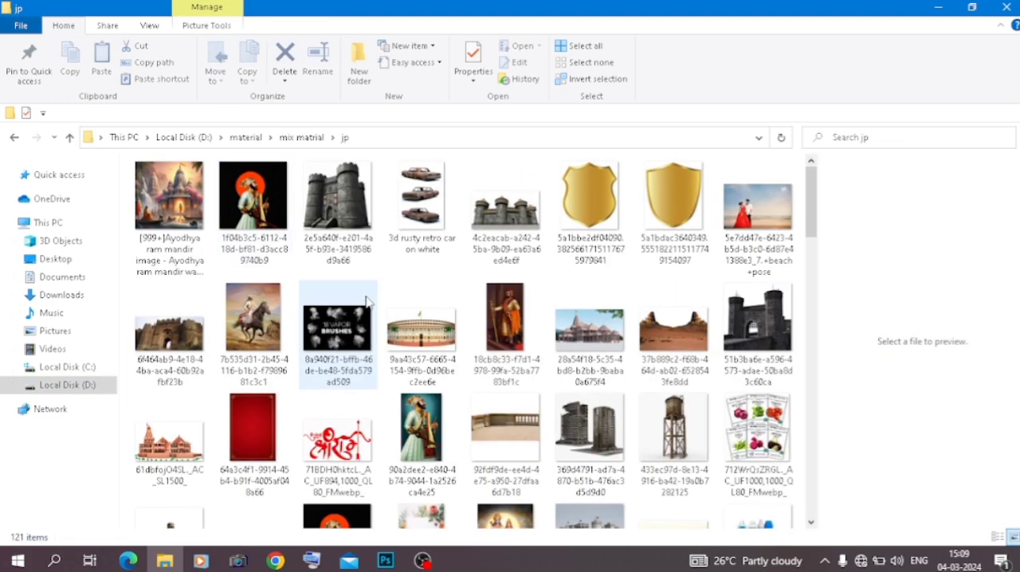
pyautogui.scroll(-8, 367, 301)
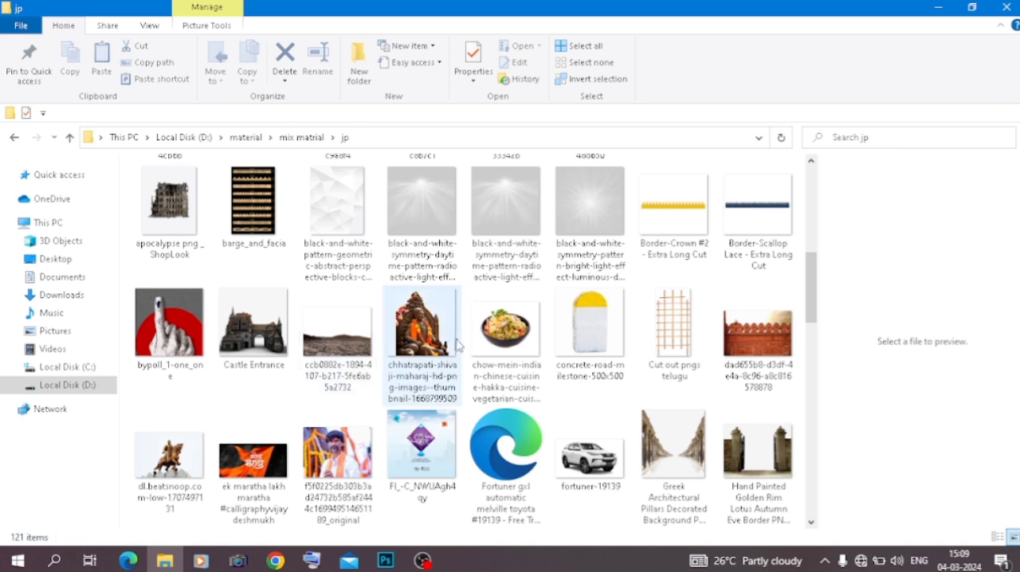
pyautogui.scroll(-5, 432, 354)
pyautogui.scroll(-2, 432, 354)
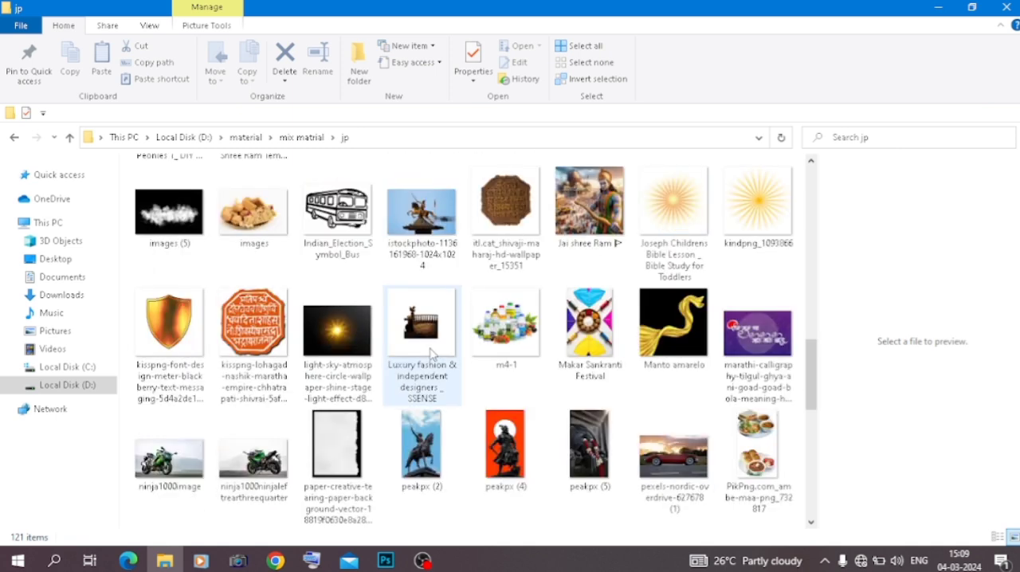
pyautogui.moveTo(338, 459); pyautogui.dragTo(289, 346)
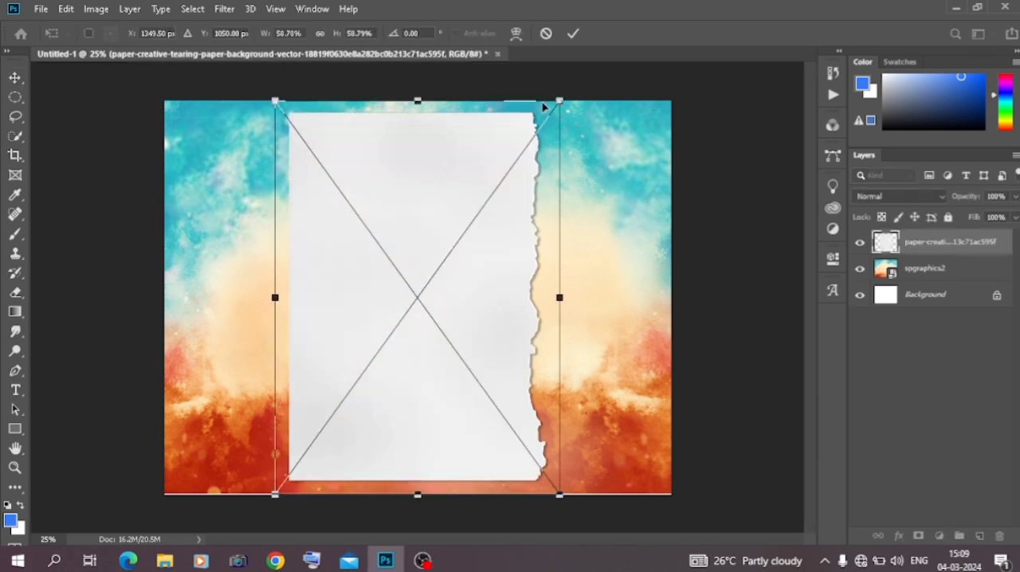
# Scale the torn paper to about 64.5% and position it over the left part of the canvas, centred vertically
pyautogui.moveTo(562, 98); pyautogui.dragTo(624, 12)
pyautogui.moveTo(557, 183); pyautogui.dragTo(342, 247)
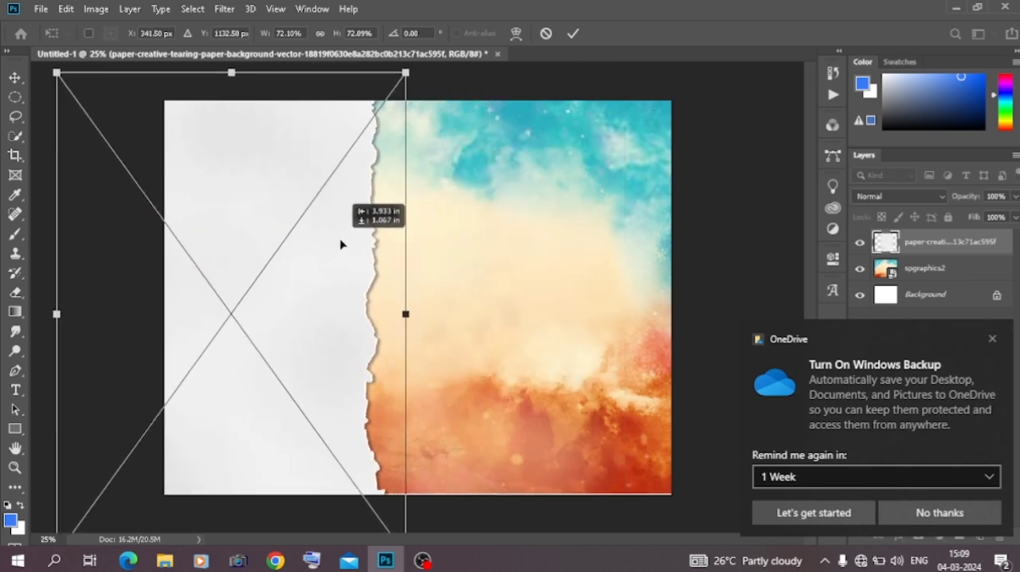
pyautogui.moveTo(61, 314); pyautogui.dragTo(94, 313)
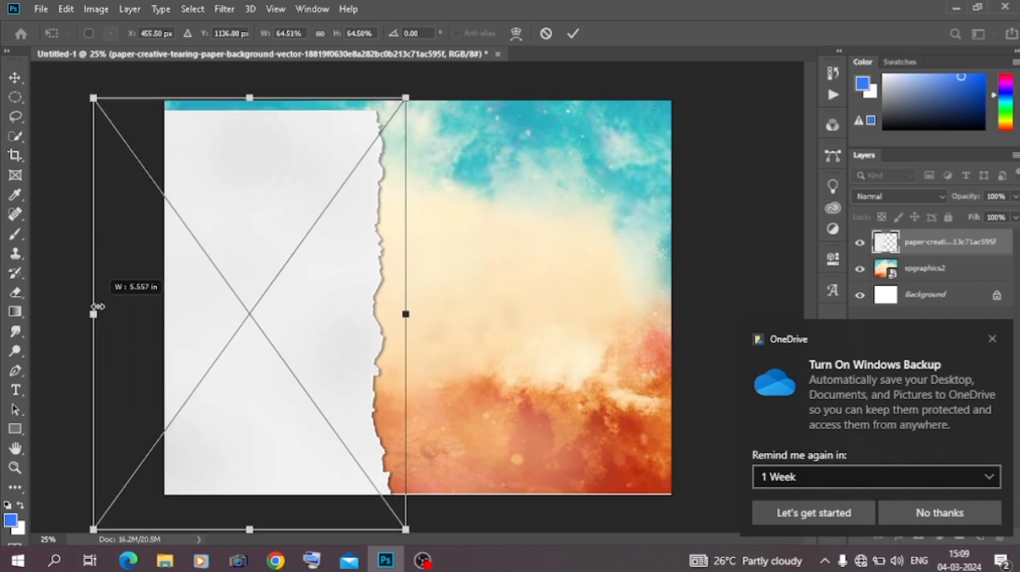
pyautogui.moveTo(210, 312); pyautogui.dragTo(206, 296)
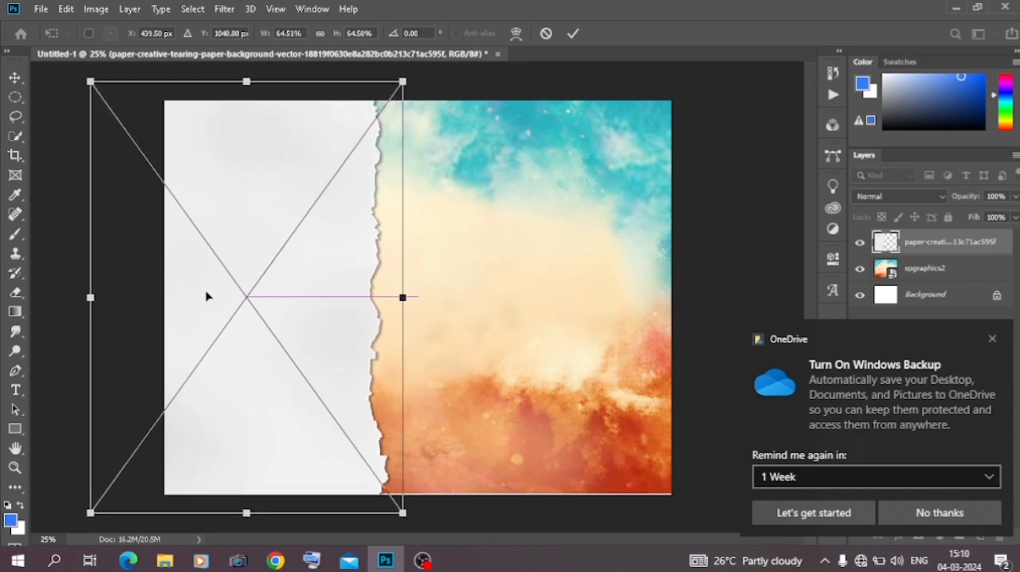
pyautogui.click(15, 77)
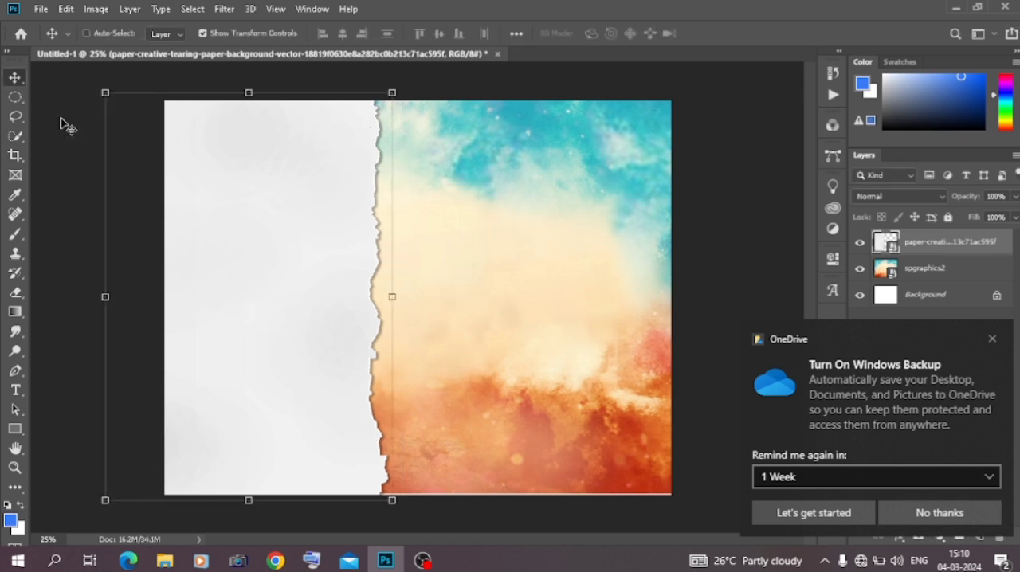
# Duplicate the torn paper layer, flip the copy horizontally and move it over the right part of the canvas
pyautogui.hotkey('ctrl', 'j')
pyautogui.rightClick(310, 228)
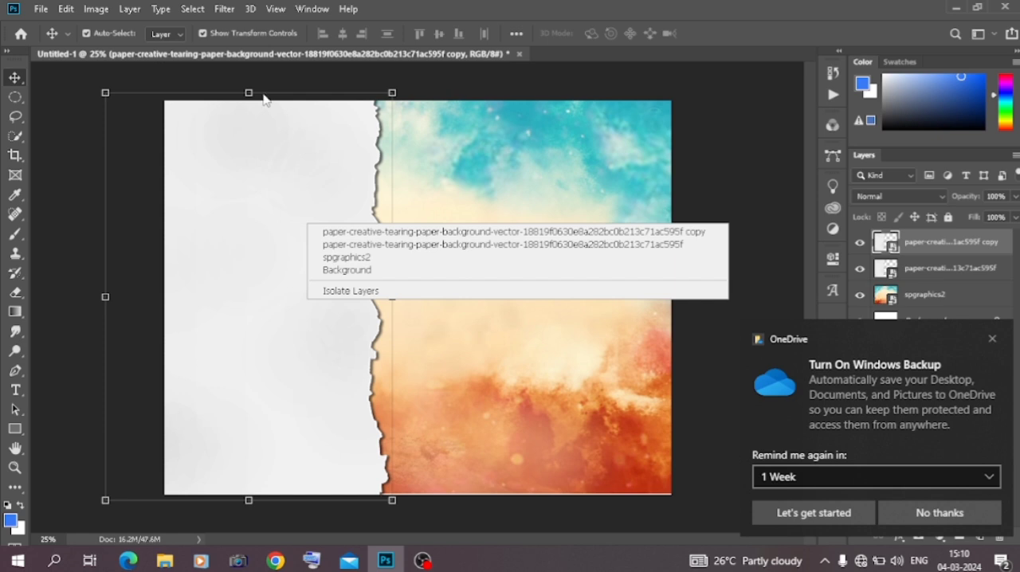
pyautogui.press('Escape')
pyautogui.hotkey('ctrl', 't')
pyautogui.rightClick(281, 182)
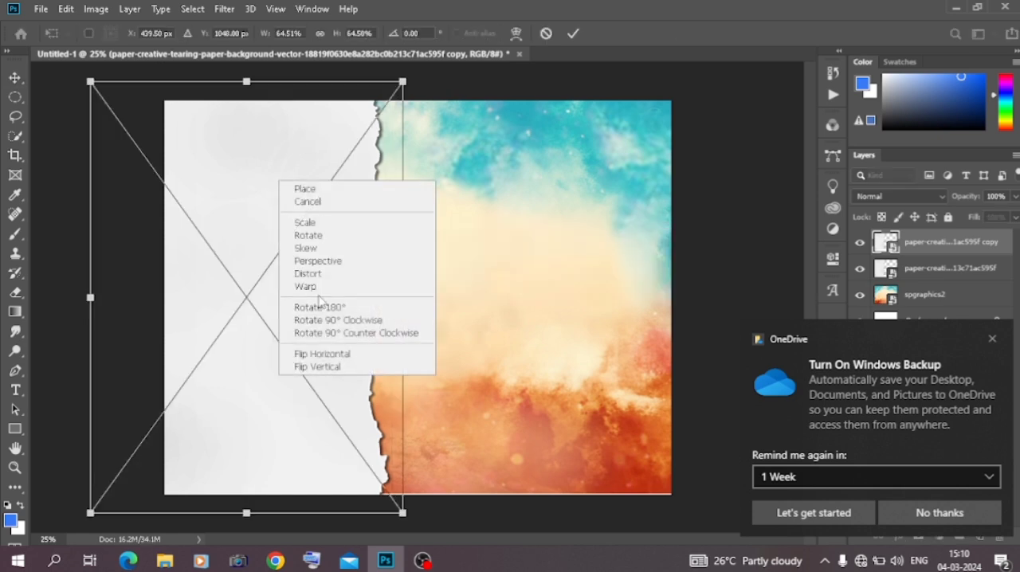
pyautogui.click(319, 354)
pyautogui.moveTo(313, 348); pyautogui.dragTo(706, 353)
pyautogui.press('Return')
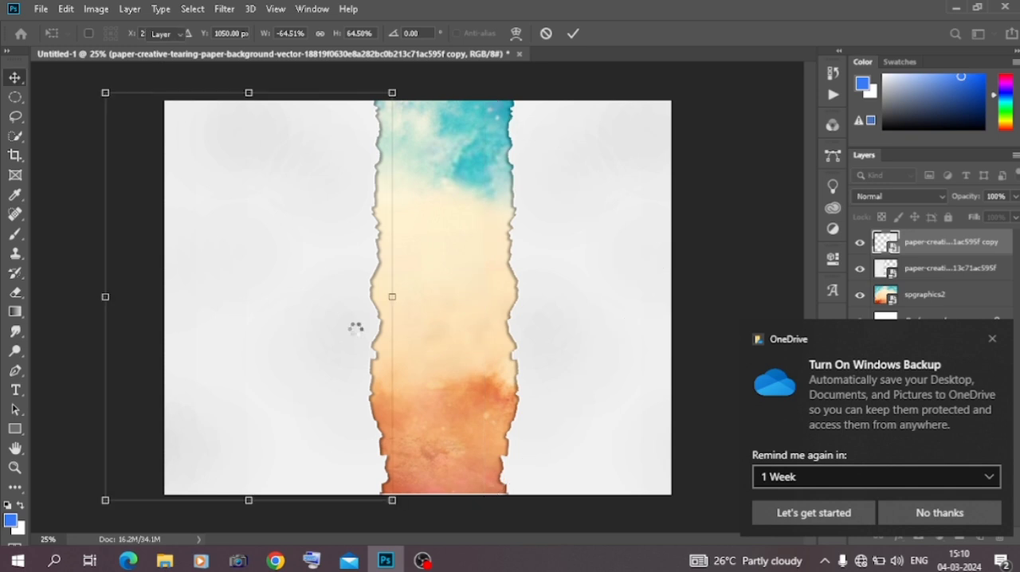
# Shift the original torn paper slightly further left to widen the central gap, and dismiss the OneDrive notification
pyautogui.moveTo(346, 335); pyautogui.dragTo(326, 336)
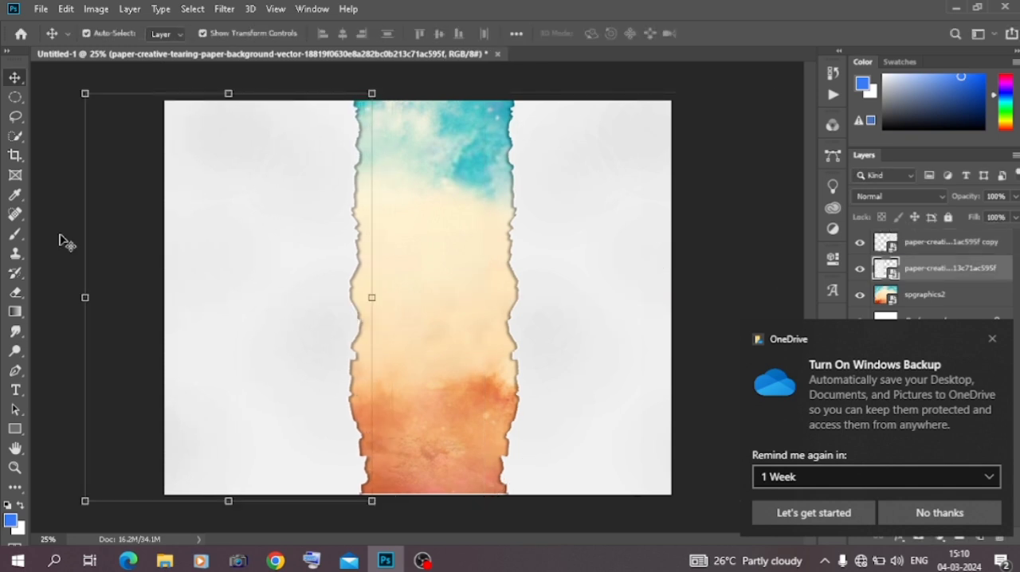
pyautogui.click(69, 239)
pyautogui.click(992, 341)
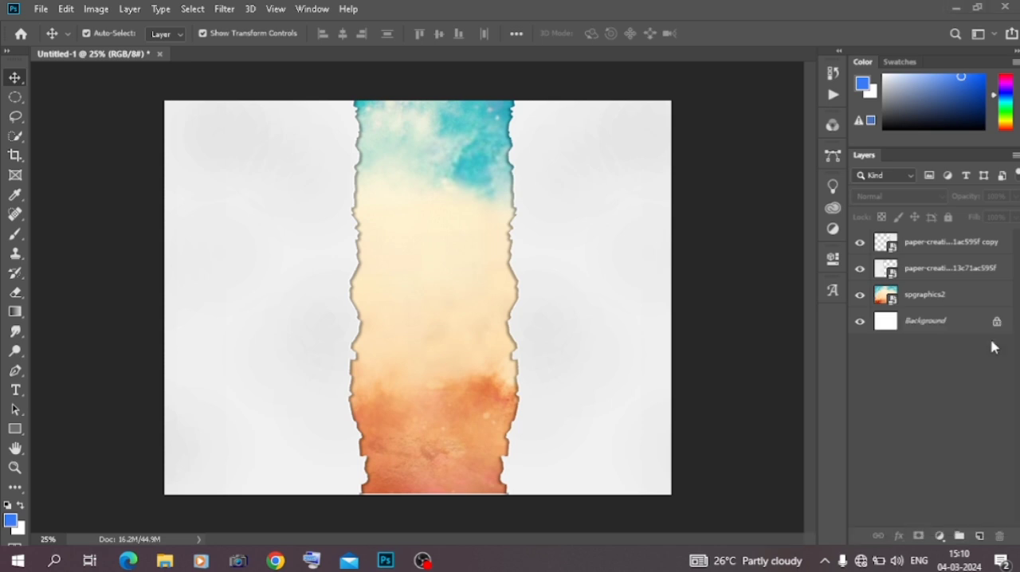
# Group the two torn paper layers together
pyautogui.click(941, 277)
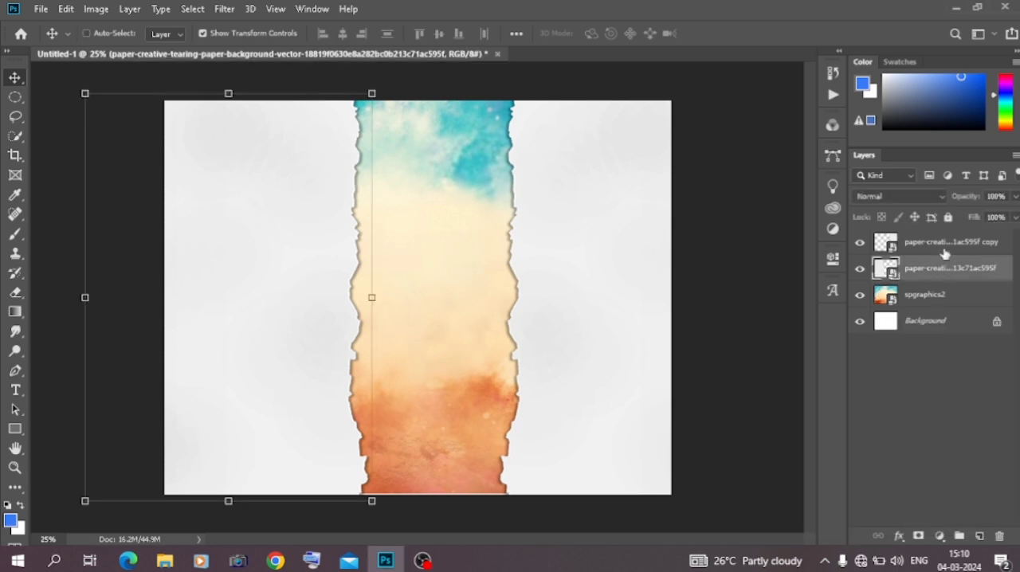
pyautogui.keyDown('shift'); pyautogui.click(944, 254); pyautogui.keyUp('shift')
pyautogui.hotkey('ctrl', 'g')
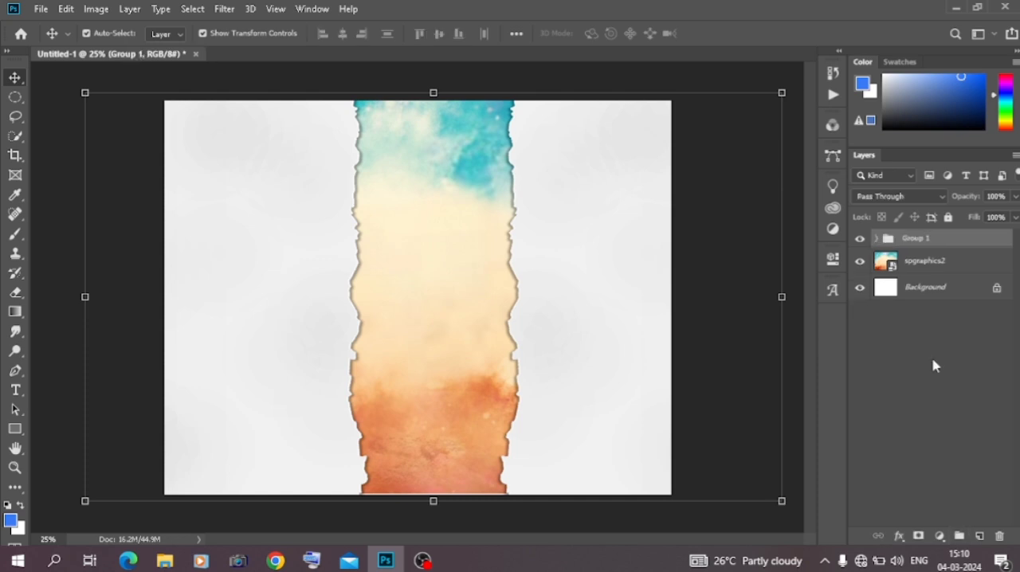
# Move the spgraphics2 layer above the torn paper group and clip it to the group with a clipping mask
pyautogui.moveTo(937, 261); pyautogui.dragTo(935, 241)
pyautogui.rightClick(935, 243)
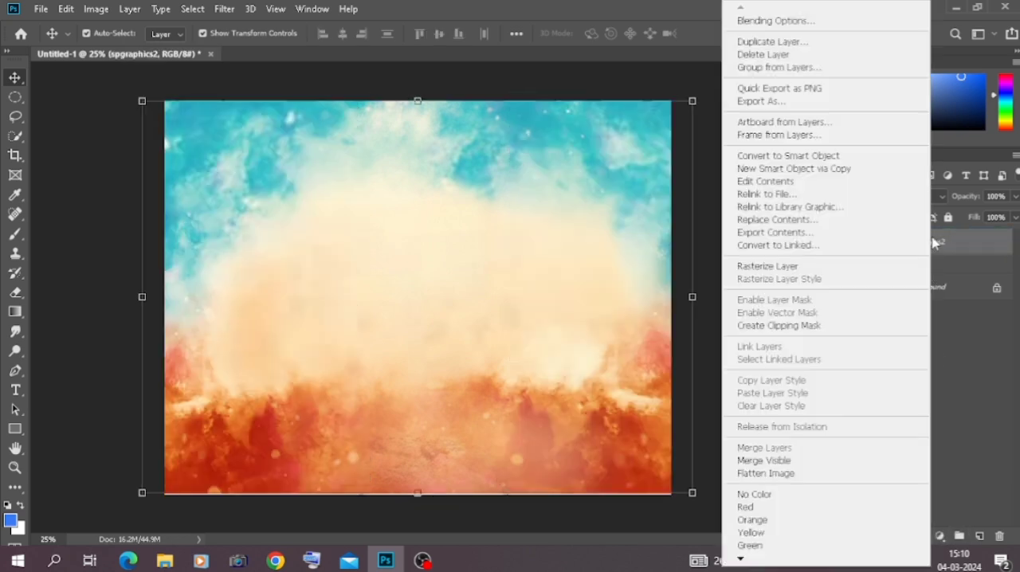
pyautogui.click(788, 326)
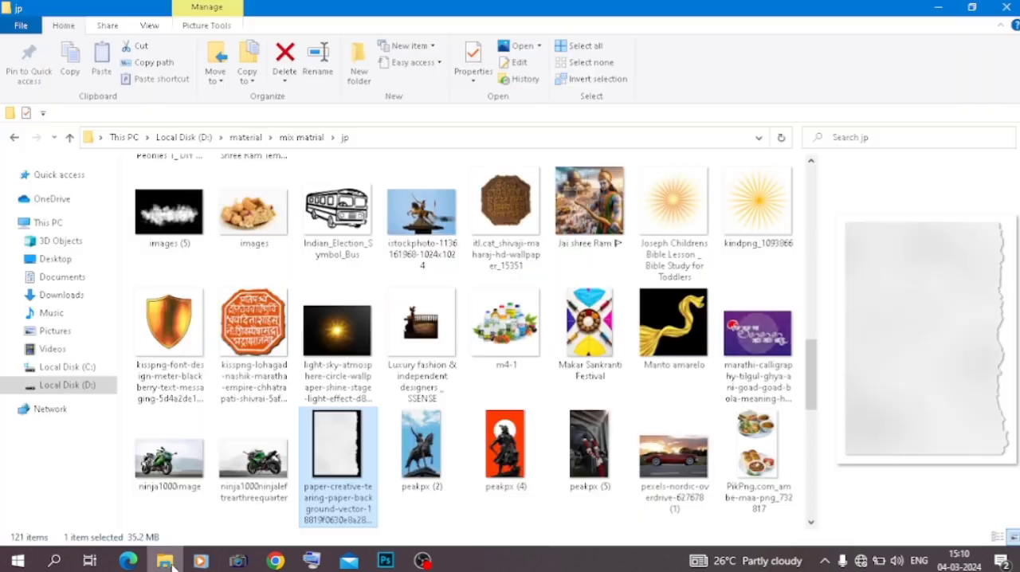
# Look through the jp and mix matrial folders in File Explorer for a different background image
pyautogui.click(165, 560)
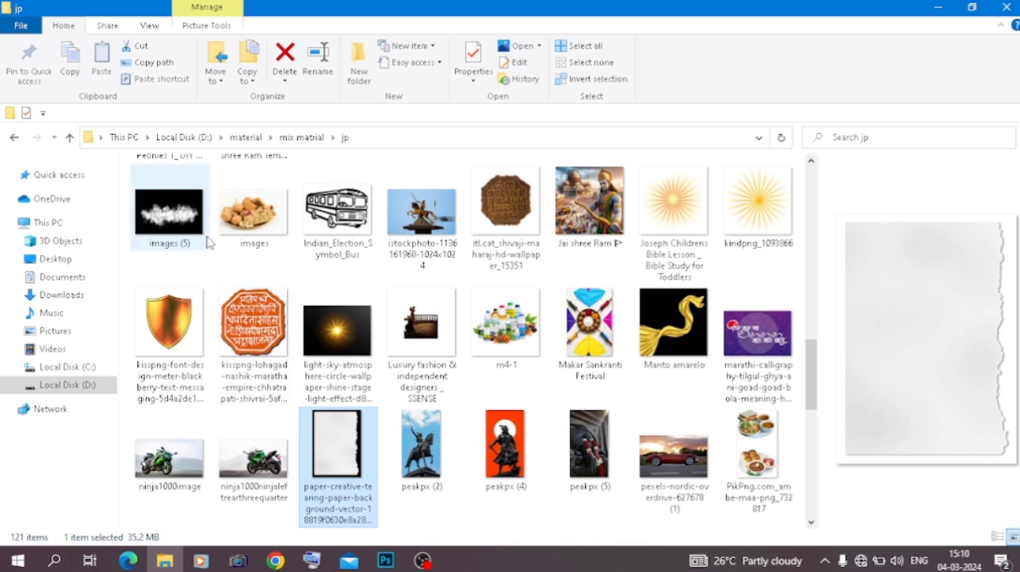
pyautogui.scroll(10, 234, 271)
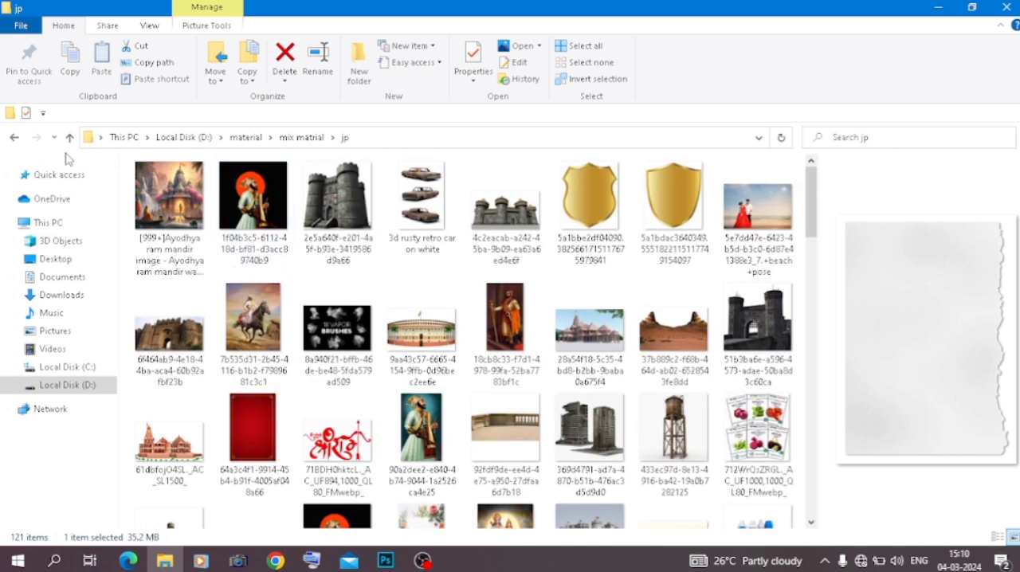
pyautogui.click(15, 138)
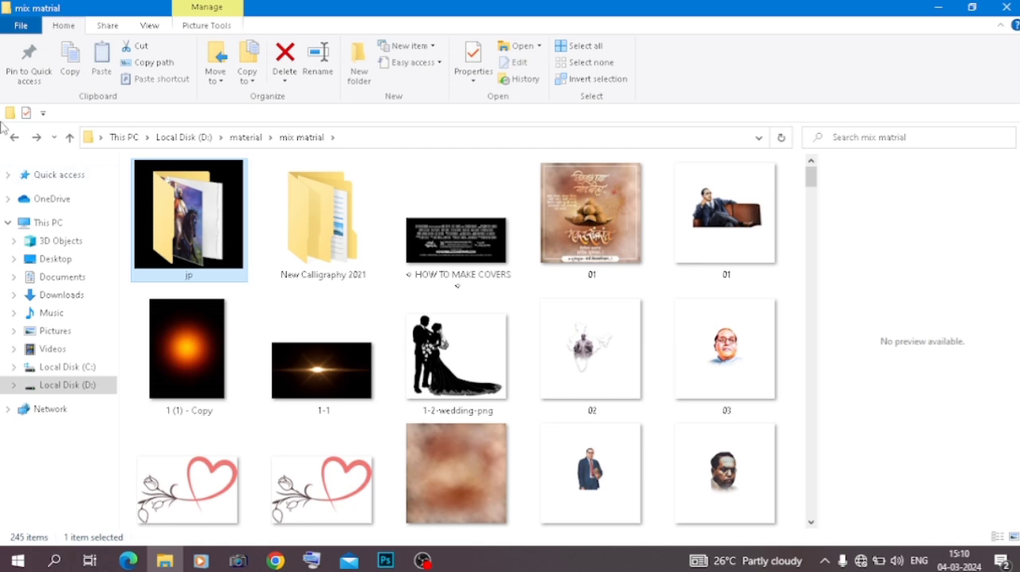
pyautogui.scroll(-12, 206, 279)
pyautogui.scroll(-15, 205, 279)
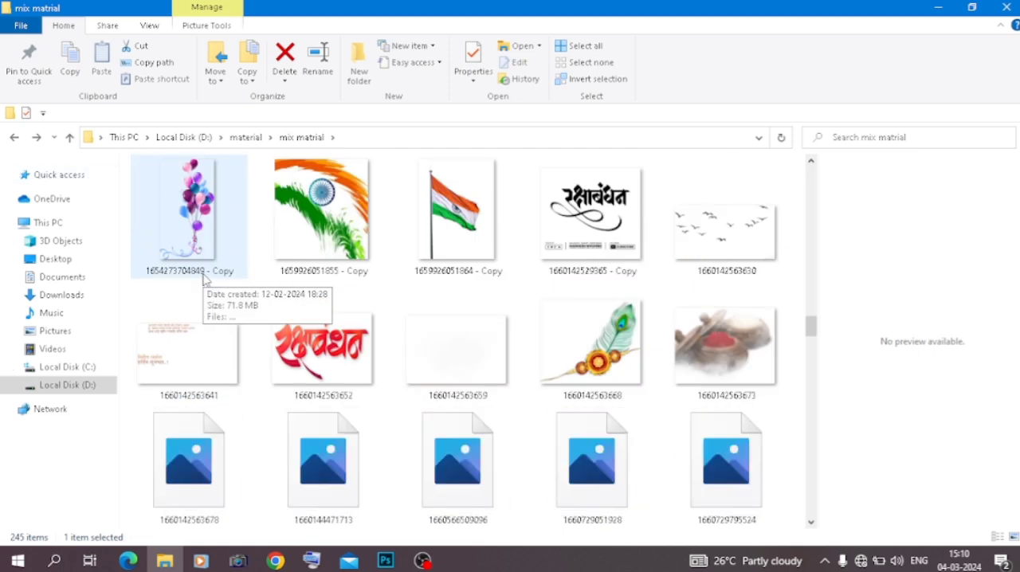
pyautogui.scroll(-5, 204, 279)
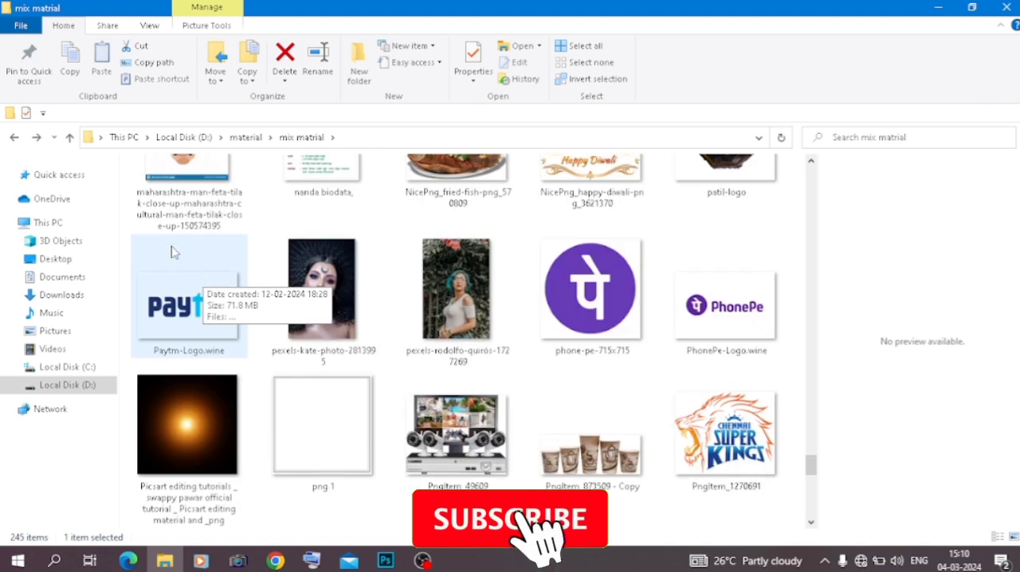
# Place PicsArt_08-23-10.18.48 from the material\background folder into the Photoshop document, scaled to 34.27% and positioned to cover the canvas
pyautogui.click(14, 137)
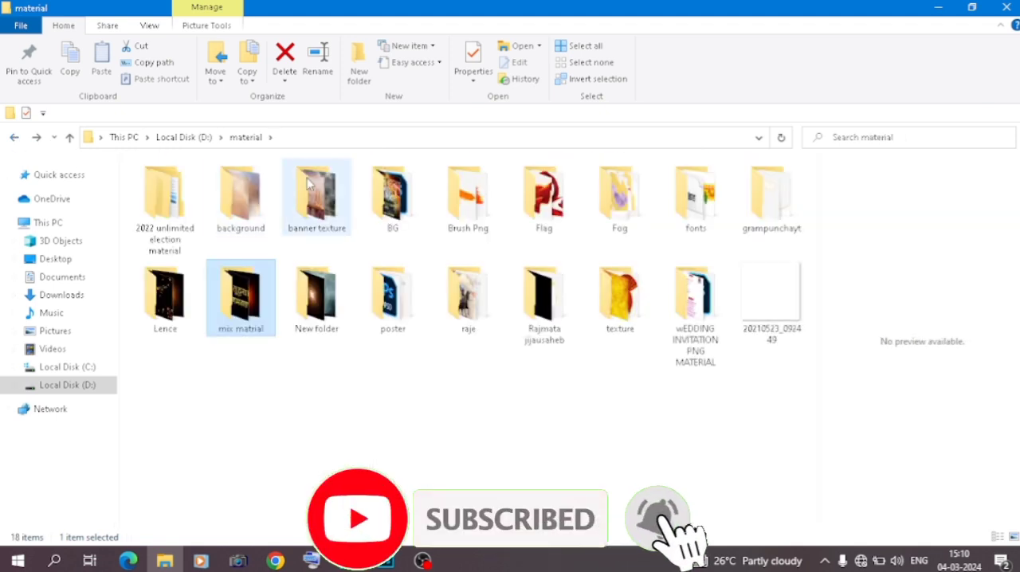
pyautogui.doubleClick(241, 196)
pyautogui.scroll(-3, 347, 261)
pyautogui.scroll(-10, 347, 261)
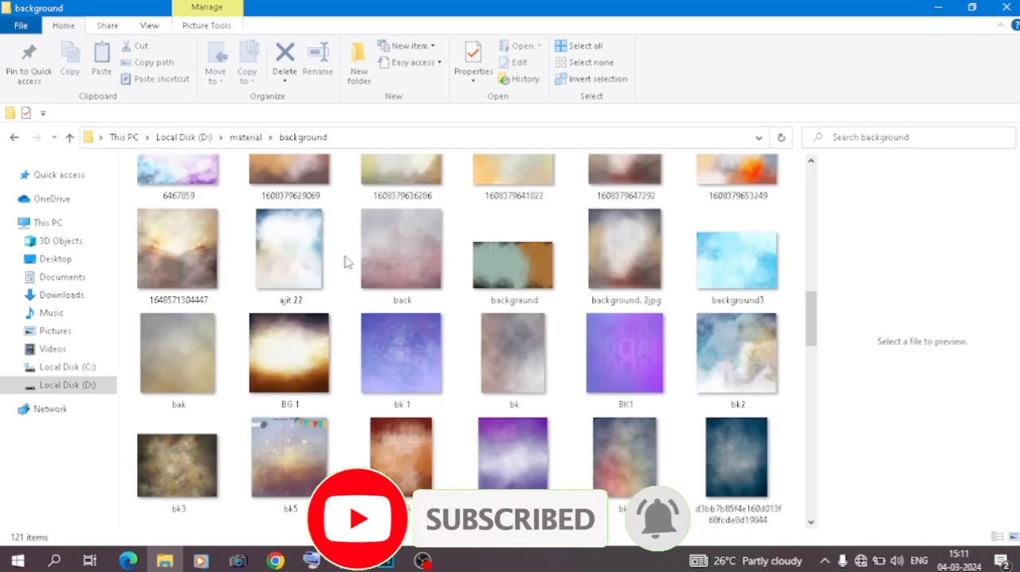
pyautogui.moveTo(741, 356); pyautogui.dragTo(380, 364)
pyautogui.moveTo(612, 296); pyautogui.dragTo(770, 290)
pyautogui.moveTo(513, 327)
pyautogui.mouseDown()
pyautogui.moveTo(526, 330)
pyautogui.moveTo(519, 343)
pyautogui.mouseUp()
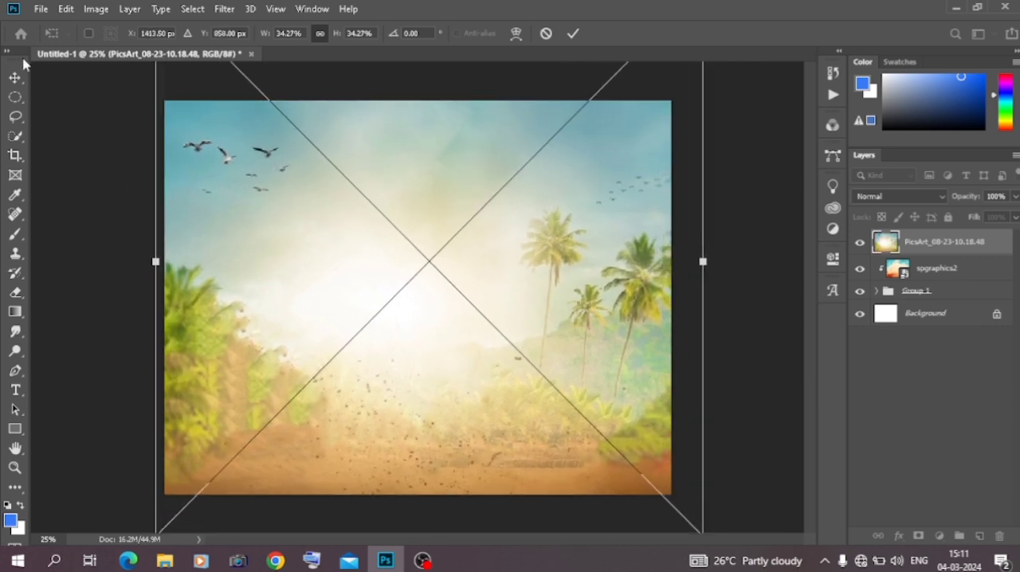
pyautogui.click(13, 83)
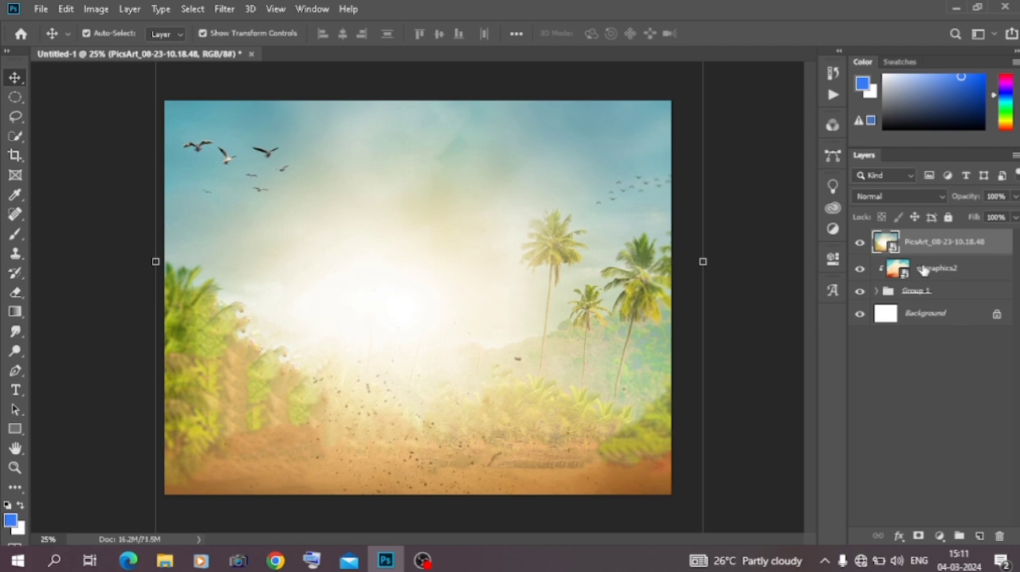
# Delete the spgraphics2 layer and clip the PicsArt_08-23-10.18.48 layer to Group 1 with a clipping mask
pyautogui.click(923, 270)
pyautogui.moveTo(923, 269); pyautogui.dragTo(924, 270)
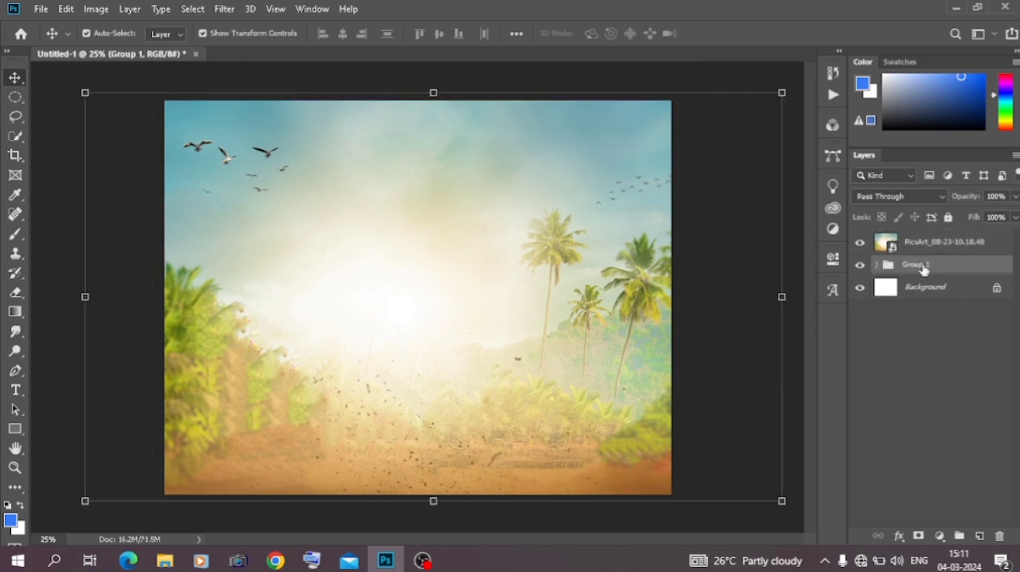
pyautogui.click(933, 248)
pyautogui.rightClick(929, 251)
pyautogui.click(797, 327)
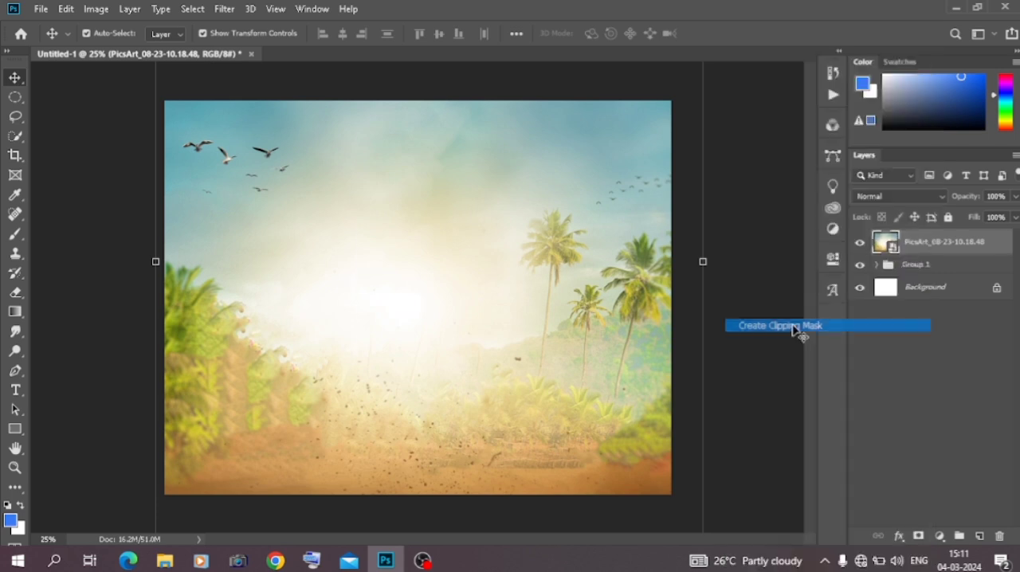
# Draw a rectangle about 1268 by 2312 px directly above the Background layer, spanning the white gap between the torn edges
pyautogui.click(775, 238)
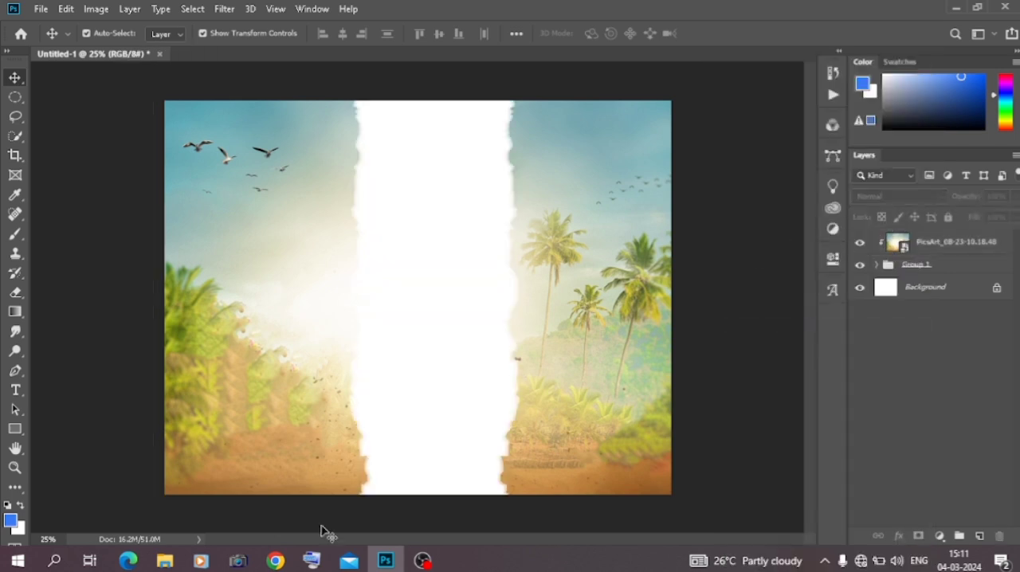
pyautogui.click(944, 295)
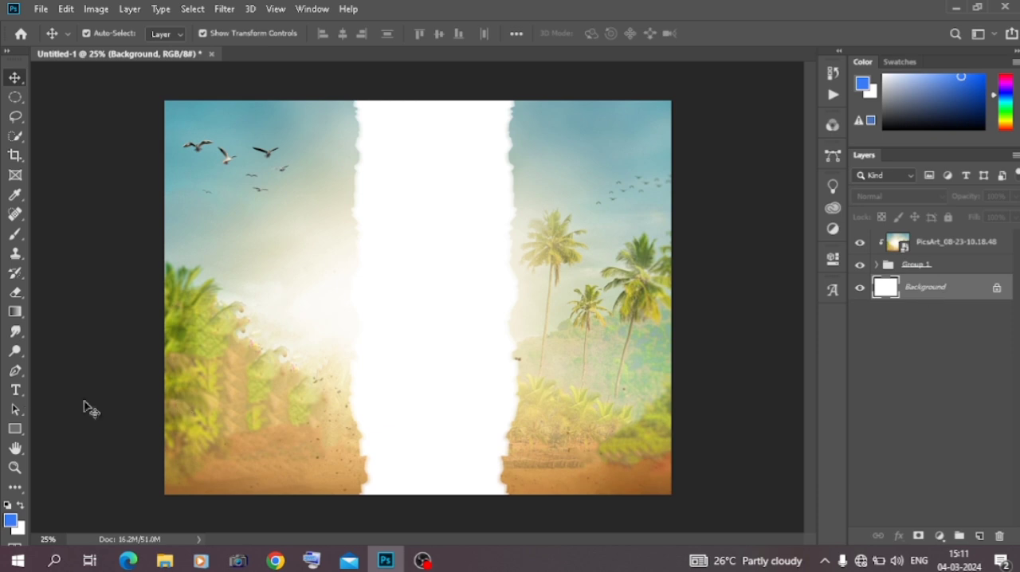
pyautogui.click(15, 431)
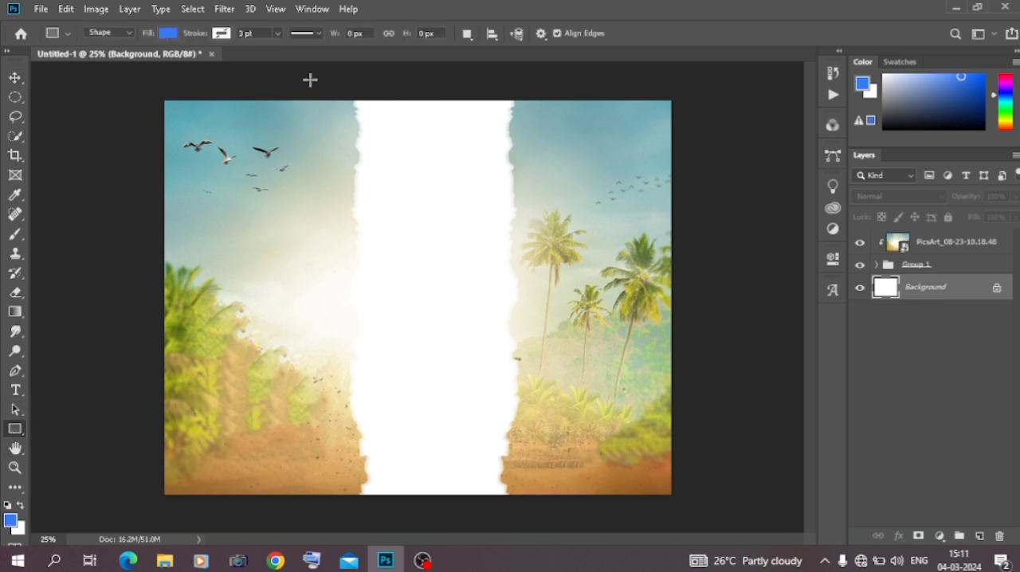
pyautogui.moveTo(310, 80); pyautogui.dragTo(547, 513)
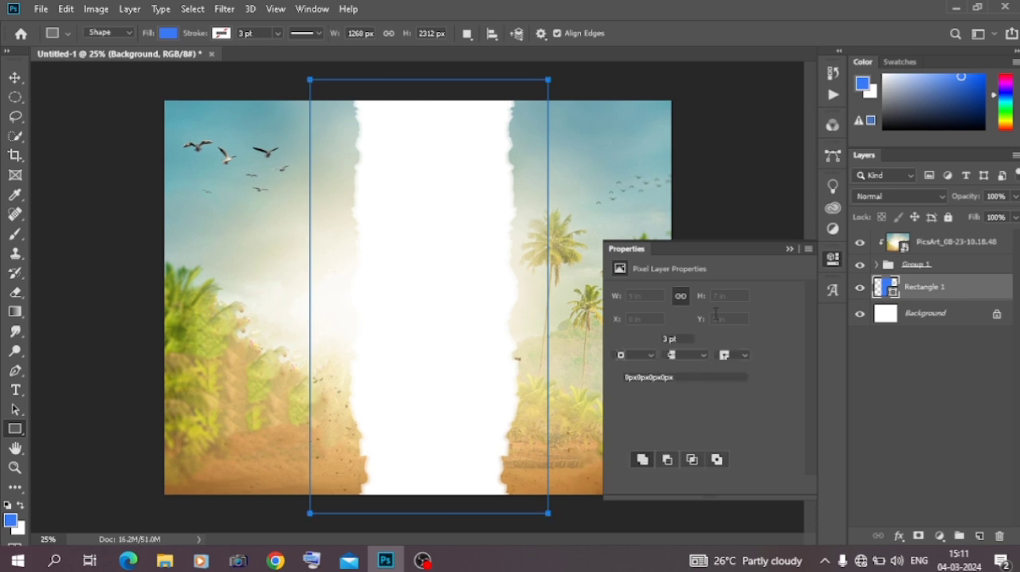
# Fill the rectangle with light yellow and deselect it
pyautogui.click(621, 339)
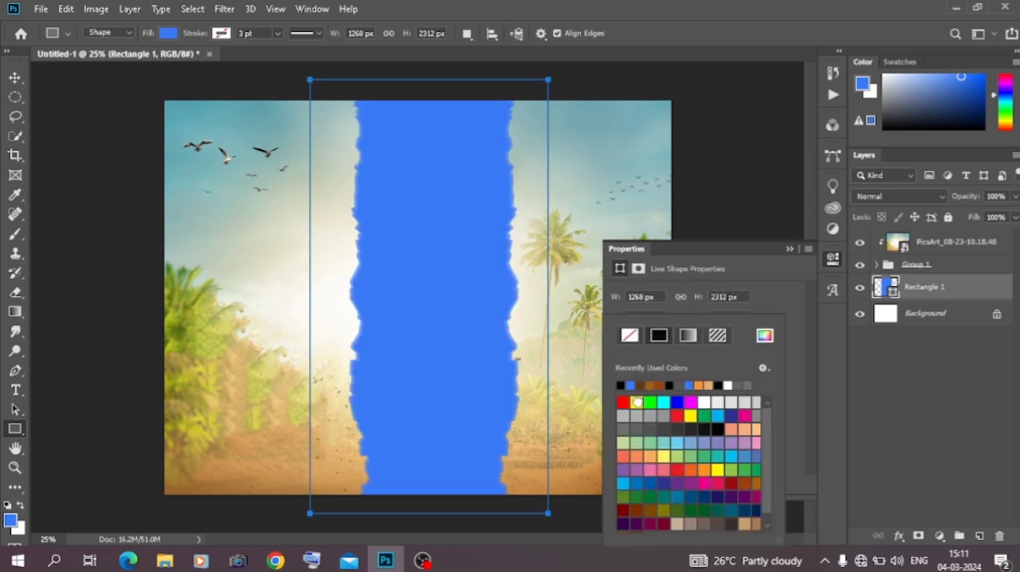
pyautogui.click(637, 402)
pyautogui.click(717, 470)
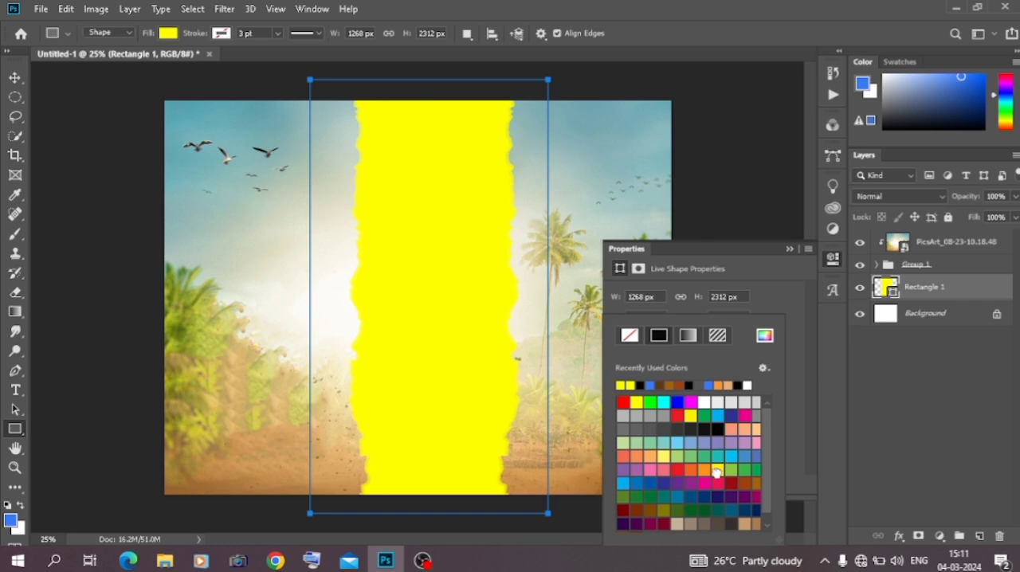
pyautogui.click(663, 454)
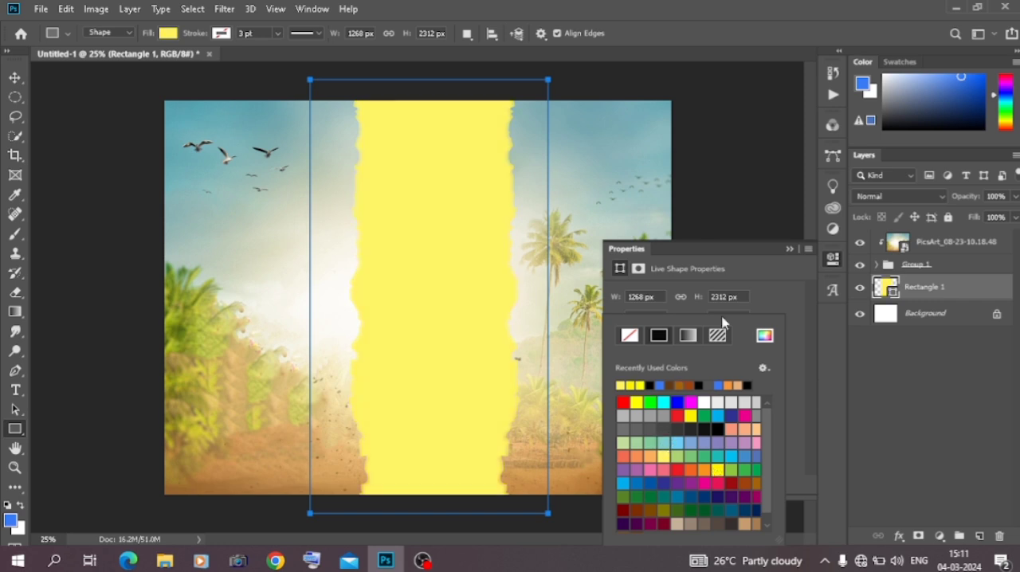
pyautogui.click(788, 251)
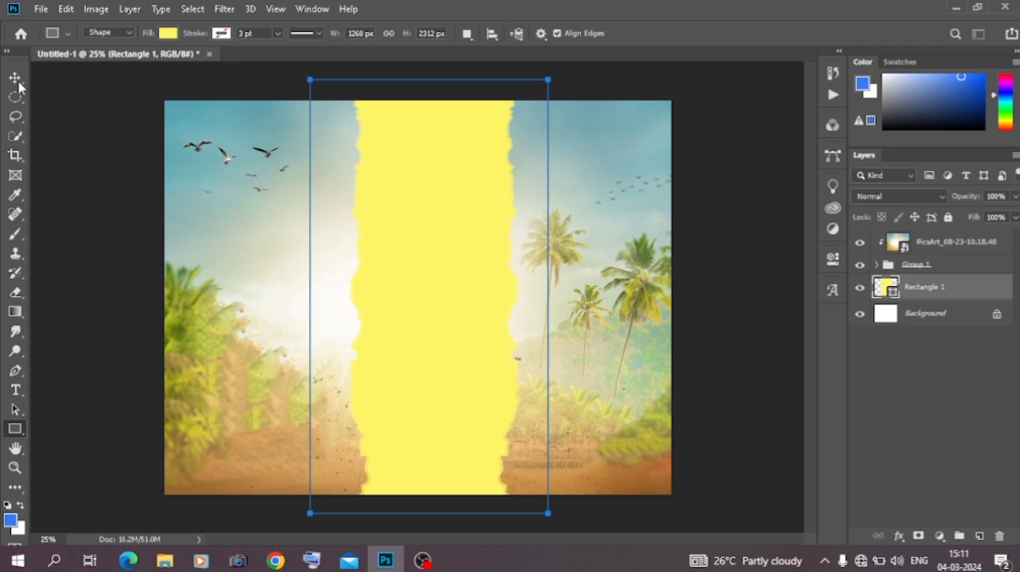
pyautogui.click(15, 77)
pyautogui.click(103, 341)
pyautogui.click(165, 561)
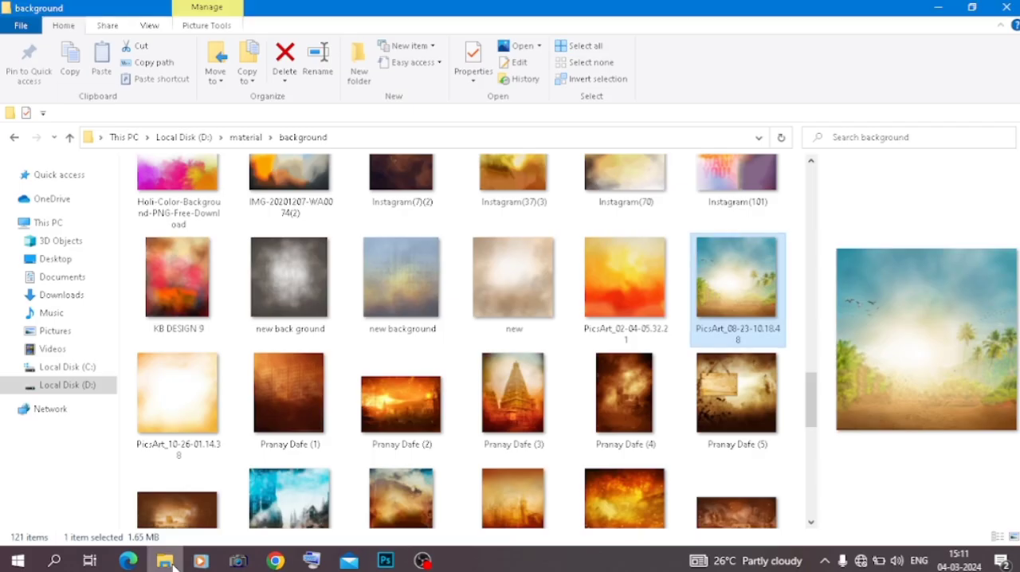
pyautogui.click(77, 294)
pyautogui.moveTo(175, 227); pyautogui.dragTo(454, 360)
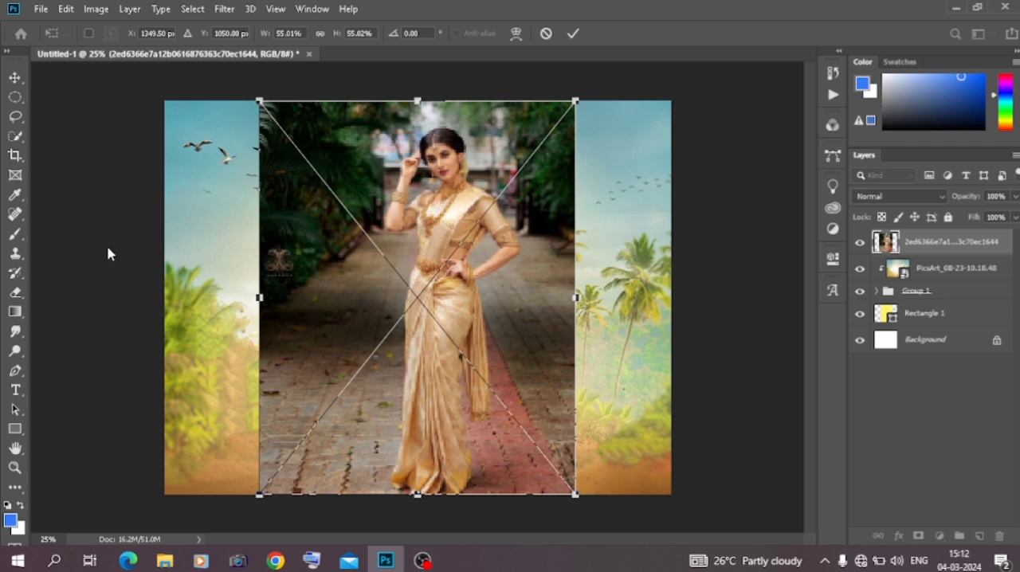
pyautogui.press('Return')
# Select the standing woman from head to saree hem with the Quick Selection tool
pyautogui.click(15, 136)
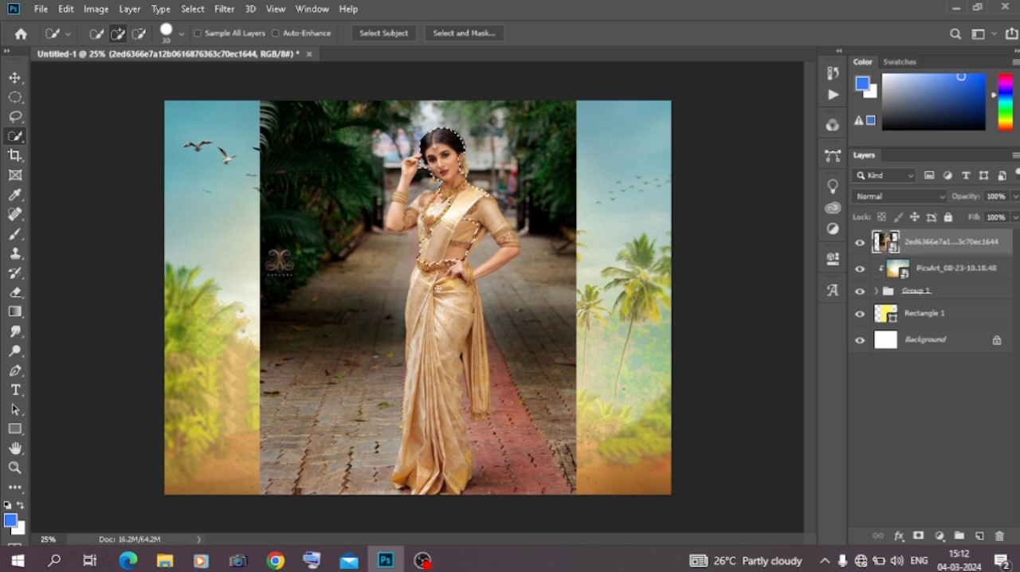
pyautogui.moveTo(431, 423); pyautogui.dragTo(431, 482)
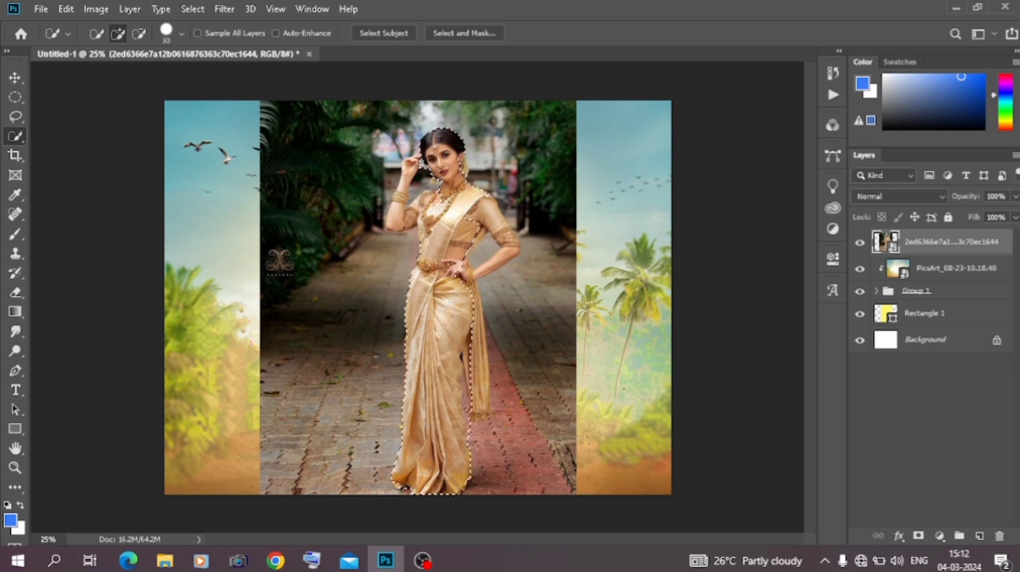
pyautogui.hotkey('ctrl', '+')
pyautogui.hotkey('ctrl', '+')
pyautogui.scroll(-2, 417, 298)
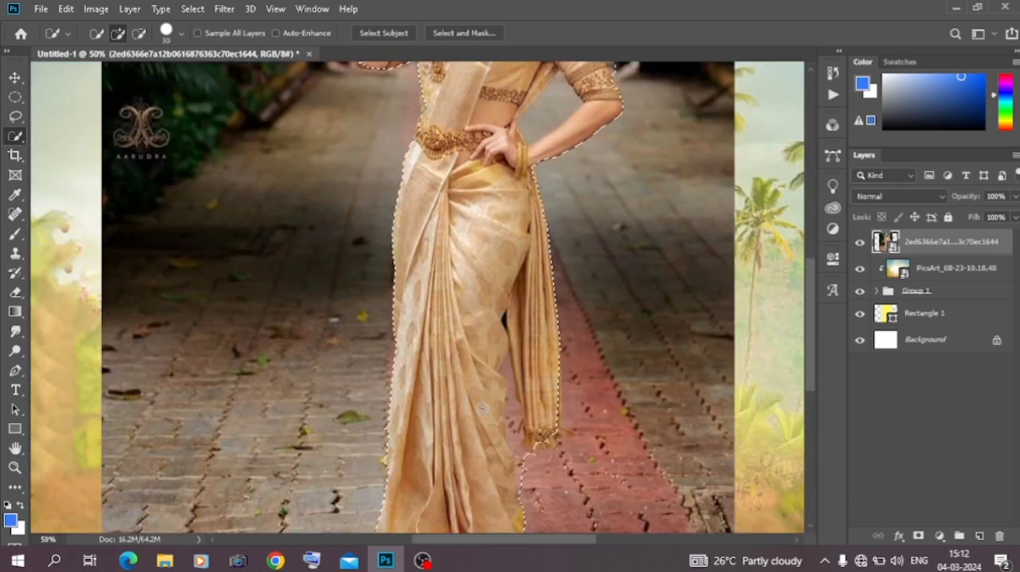
# Subtract the background areas around the woman's face, bent arm and hanging drape from the quick selection
pyautogui.scroll(6, 418, 297)
pyautogui.click(139, 33)
pyautogui.moveTo(431, 239); pyautogui.dragTo(429, 259)
pyautogui.moveTo(609, 349); pyautogui.dragTo(612, 370)
pyautogui.moveTo(530, 421)
pyautogui.mouseDown()
pyautogui.moveTo(560, 420)
pyautogui.moveTo(537, 330)
pyautogui.moveTo(552, 385)
pyautogui.mouseUp()
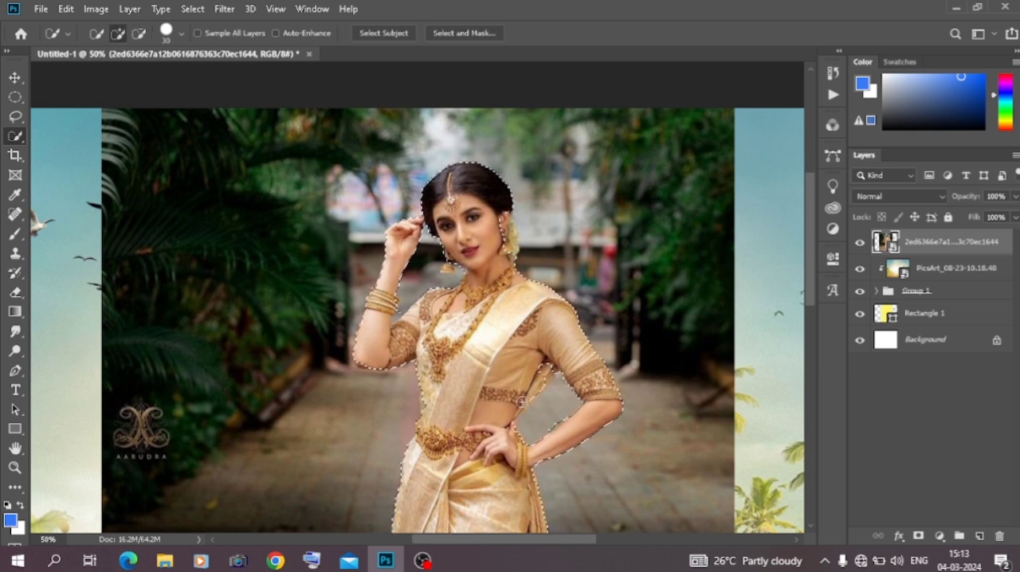
pyautogui.scroll(-5, 515, 313)
pyautogui.moveTo(515, 314); pyautogui.dragTo(515, 368)
pyautogui.moveTo(522, 414); pyautogui.dragTo(508, 309)
pyautogui.click(118, 33)
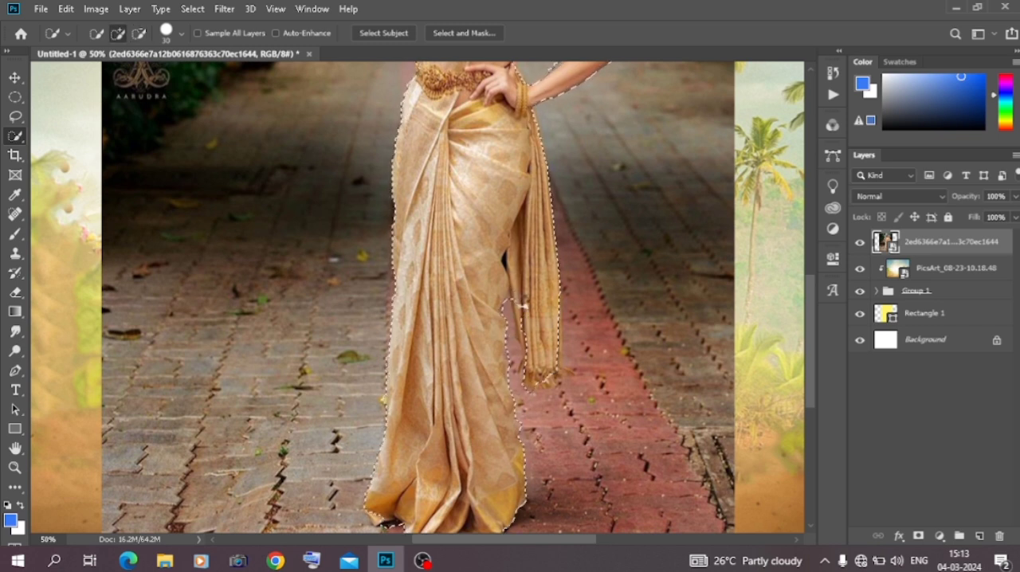
# Try to correct the selection edge in the gap between the saree skirt and the hanging drape with the Lasso tool
pyautogui.press('l')
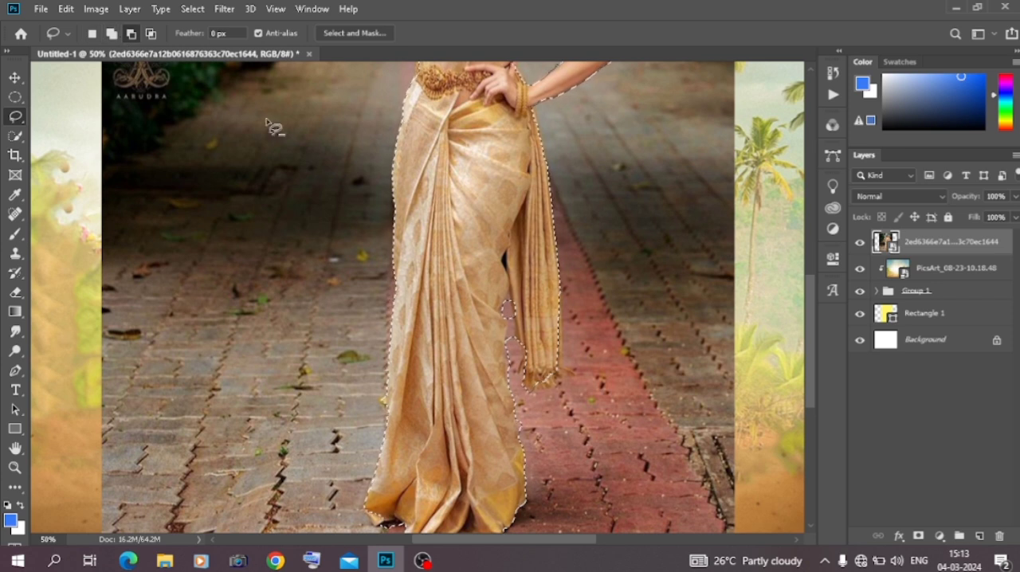
pyautogui.moveTo(517, 321)
pyautogui.mouseDown()
pyautogui.moveTo(510, 350)
pyautogui.moveTo(505, 309)
pyautogui.mouseUp()
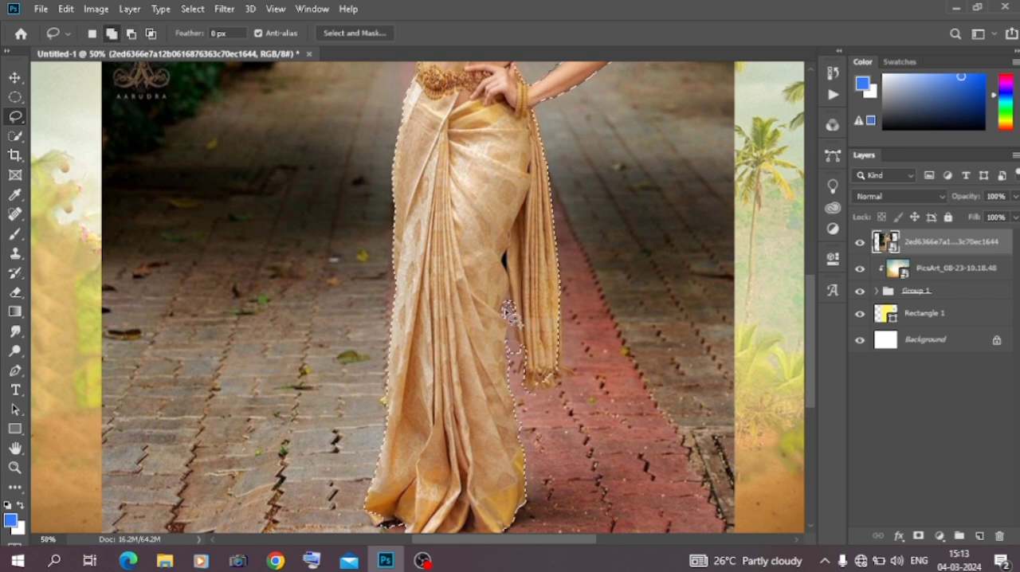
pyautogui.hotkey('ctrl', 'z')
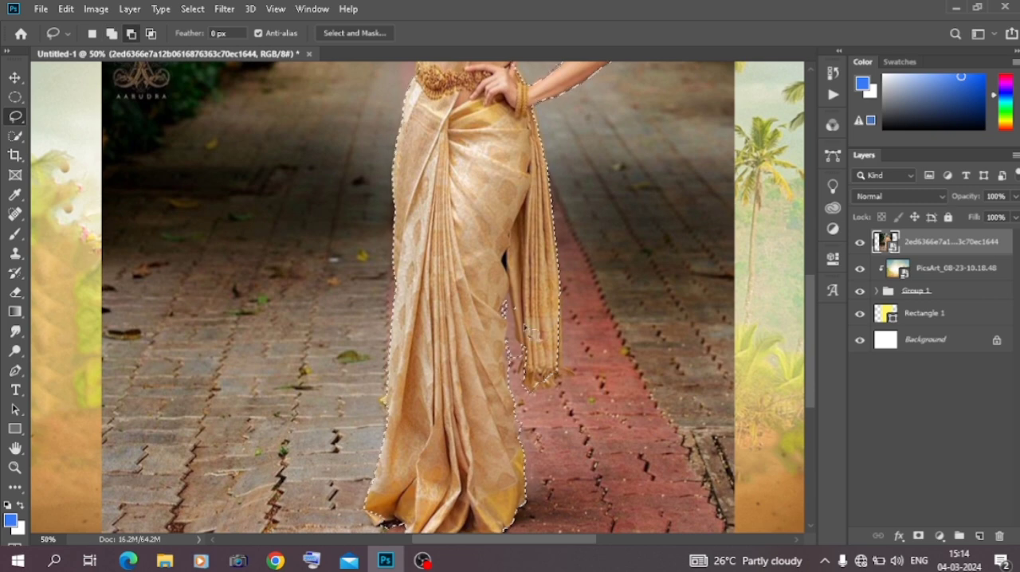
pyautogui.click(918, 535)
pyautogui.scroll(-3, 683, 369)
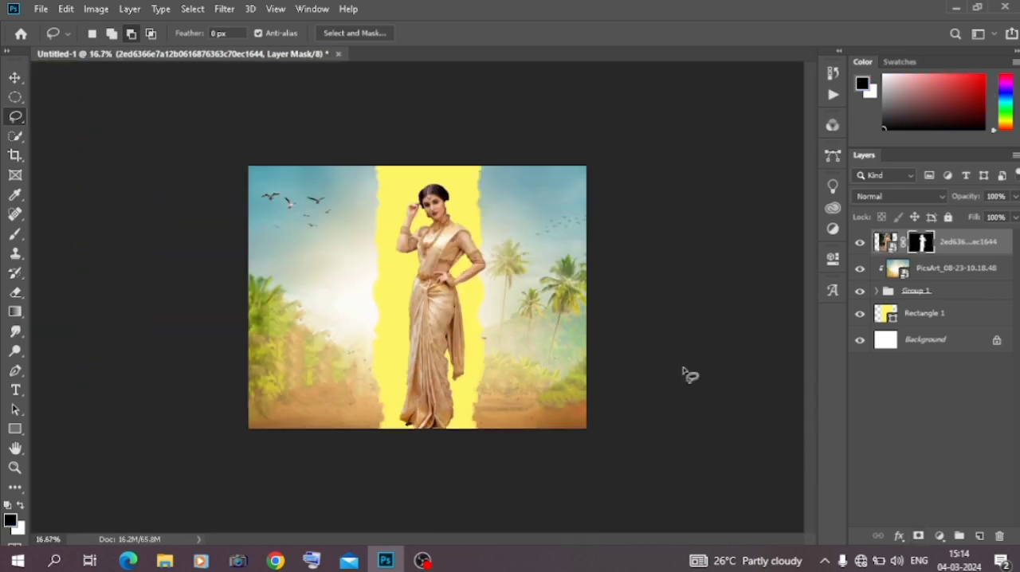
pyautogui.hotkey('ctrl', 'z')
# Add the missed area around the woman's head to the selection with the Lasso tool and mask the photo layer to it
pyautogui.hotkey('ctrl', '+')
pyautogui.hotkey('ctrl', '+')
pyautogui.hotkey('ctrl', '+')
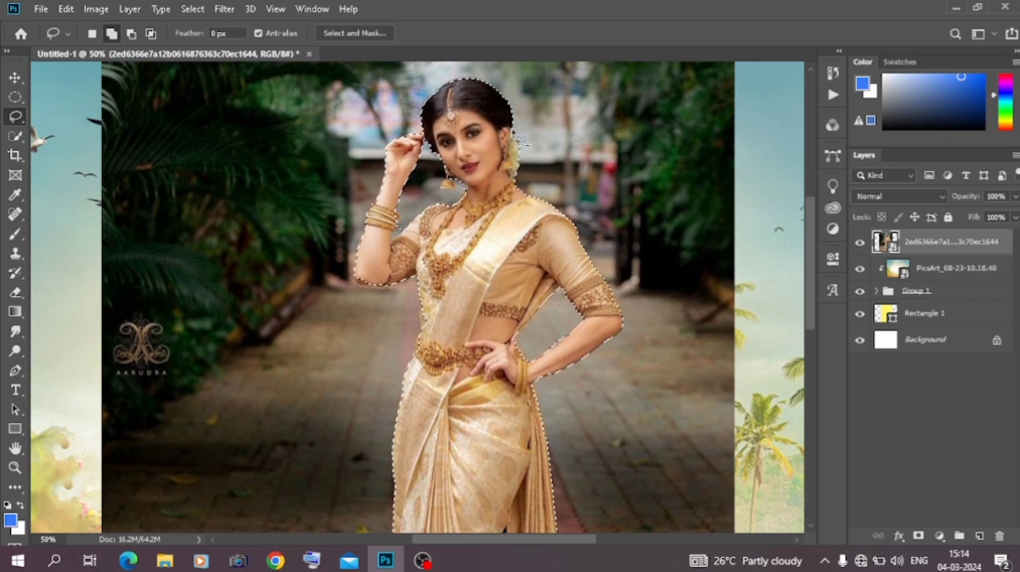
pyautogui.moveTo(458, 189)
pyautogui.mouseDown()
pyautogui.moveTo(448, 180)
pyautogui.moveTo(408, 216)
pyautogui.mouseUp()
pyautogui.click(918, 535)
# Scale the masked woman to 81.14%, keeping her feet at the lower edge of the canvas
pyautogui.hotkey('ctrl', '-')
pyautogui.hotkey('ctrl', '-')
pyautogui.hotkey('ctrl', '-')
pyautogui.click(15, 78)
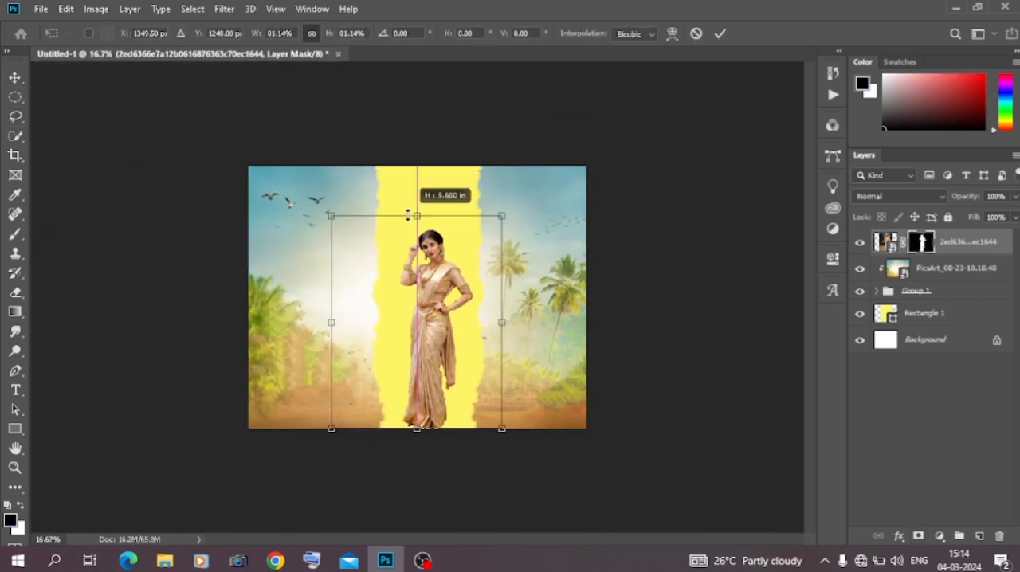
pyautogui.press('Return')
# Refine the woman's layer mask in Select and Mask with Smooth 28, Contrast 55% and Radius 4 px
pyautogui.rightClick(924, 244)
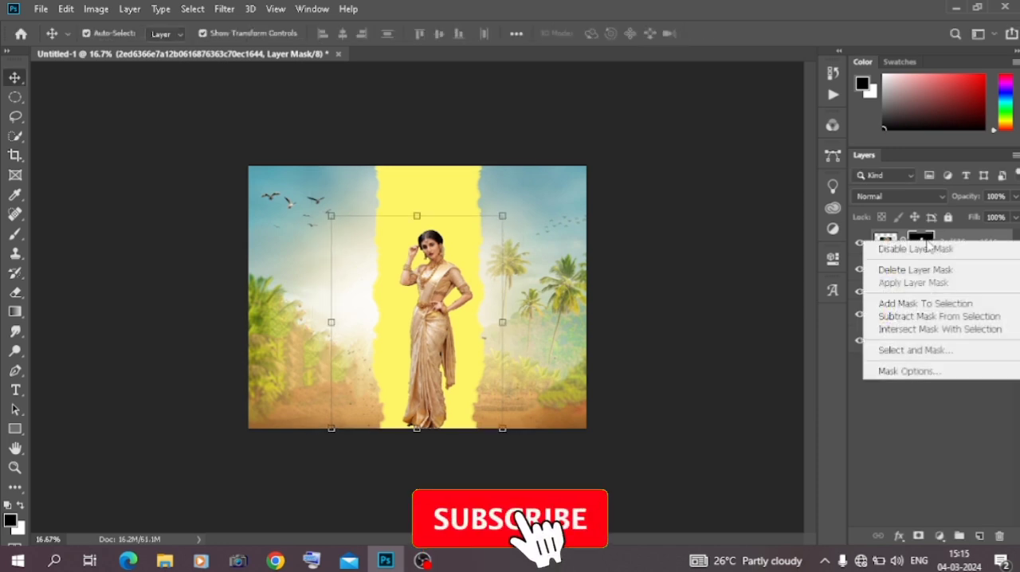
pyautogui.click(915, 350)
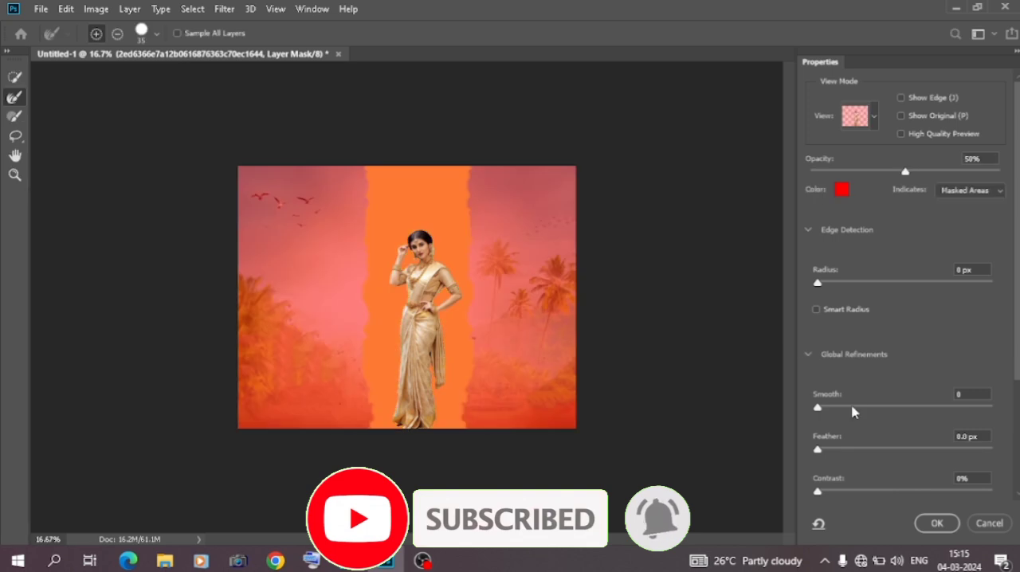
pyautogui.click(867, 408)
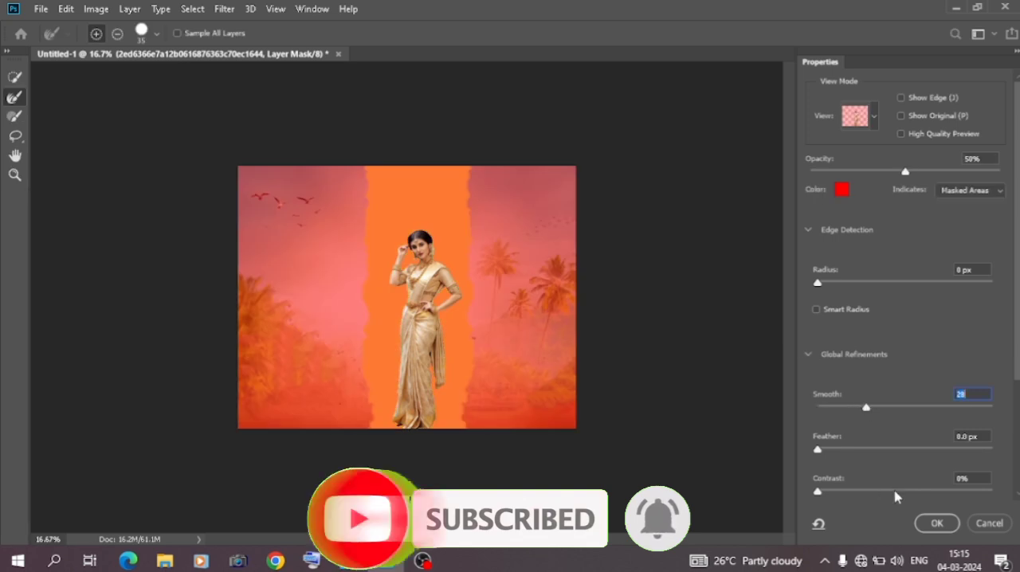
pyautogui.click(914, 491)
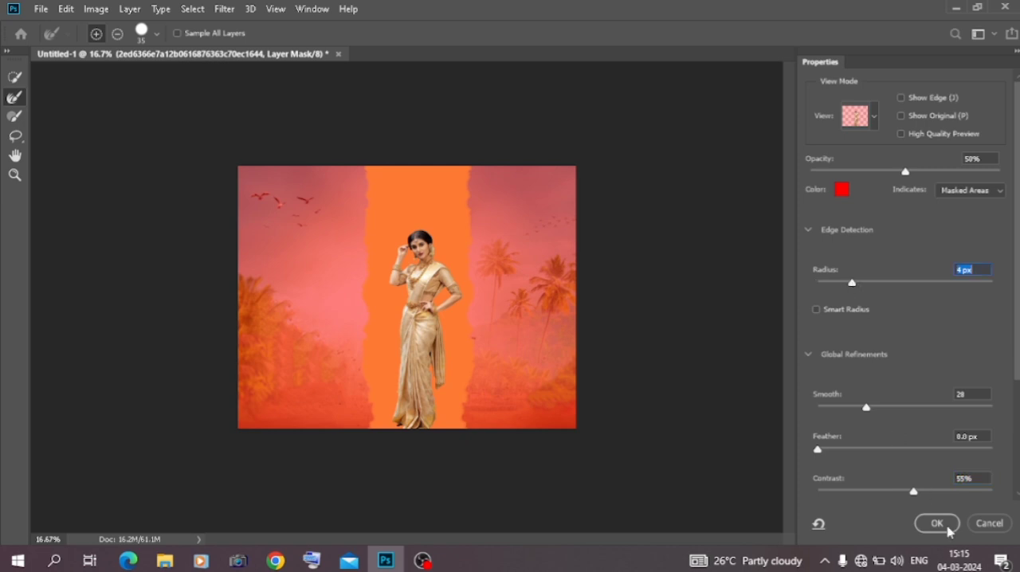
pyautogui.click(947, 528)
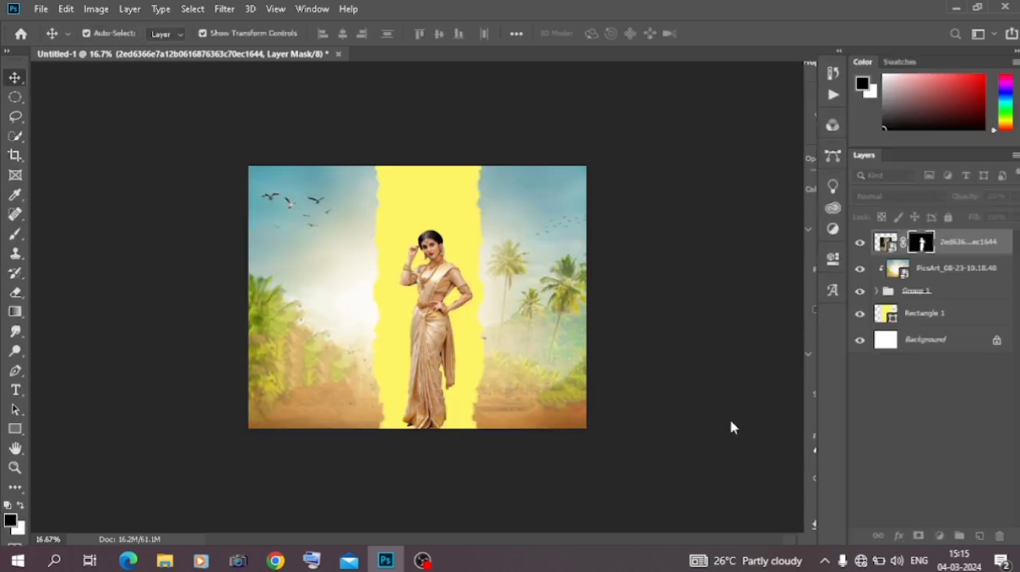
pyautogui.click(158, 183)
# Apply a Box Blur with a 31-pixel radius to the PicsArt_08-23-10.18.48 background layer
pyautogui.click(917, 269)
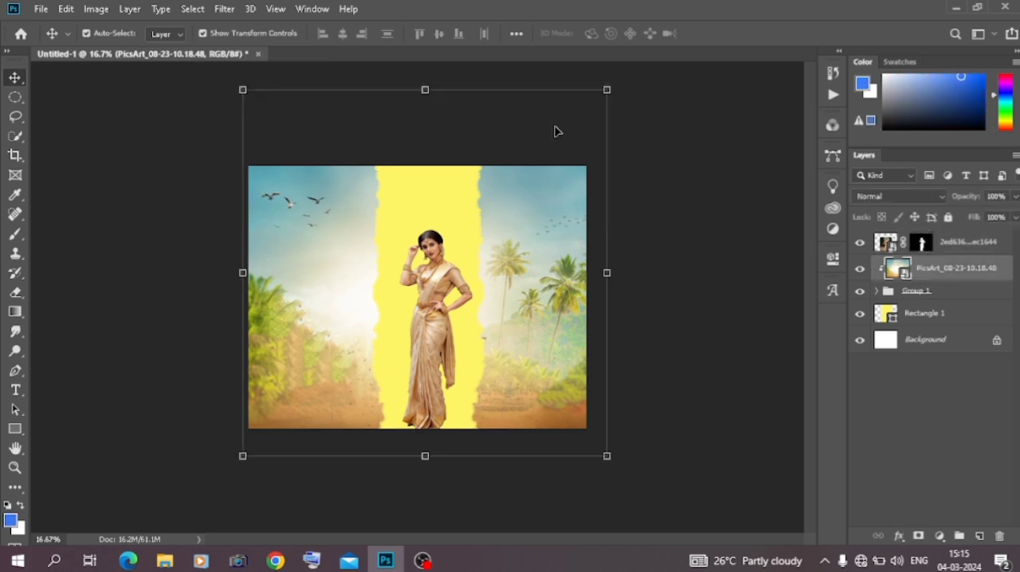
pyautogui.click(220, 11)
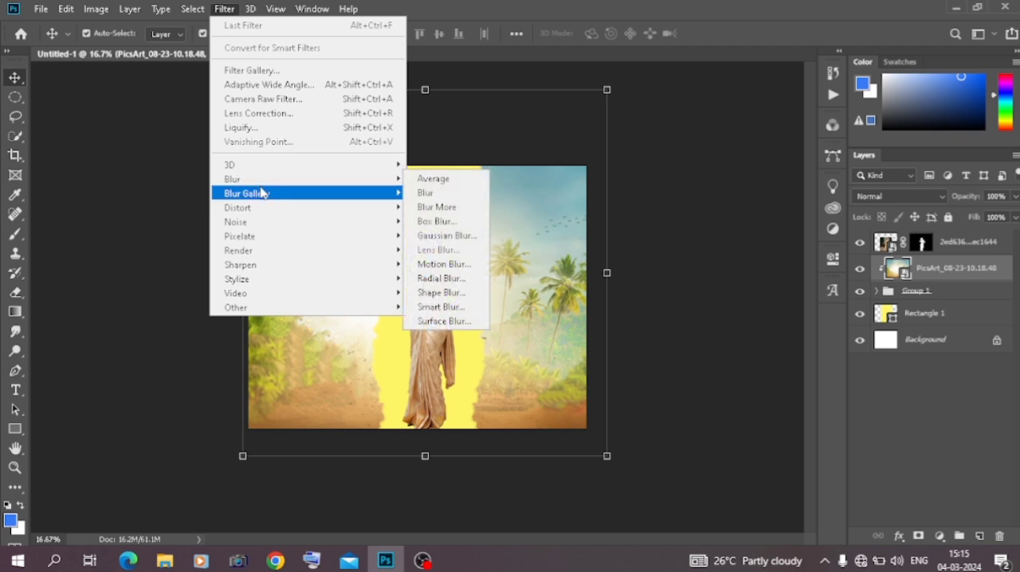
pyautogui.moveTo(310, 184)
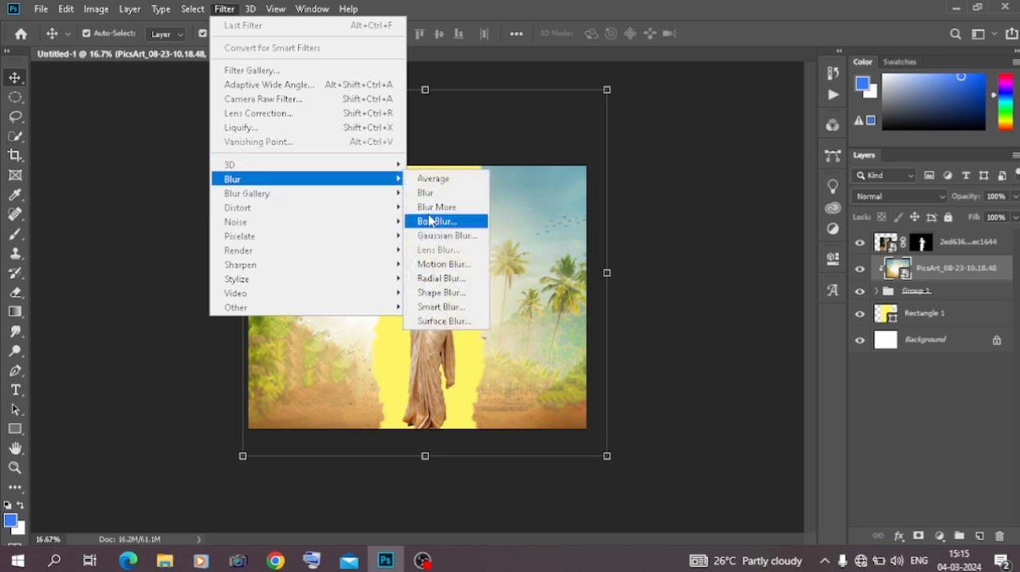
pyautogui.click(434, 222)
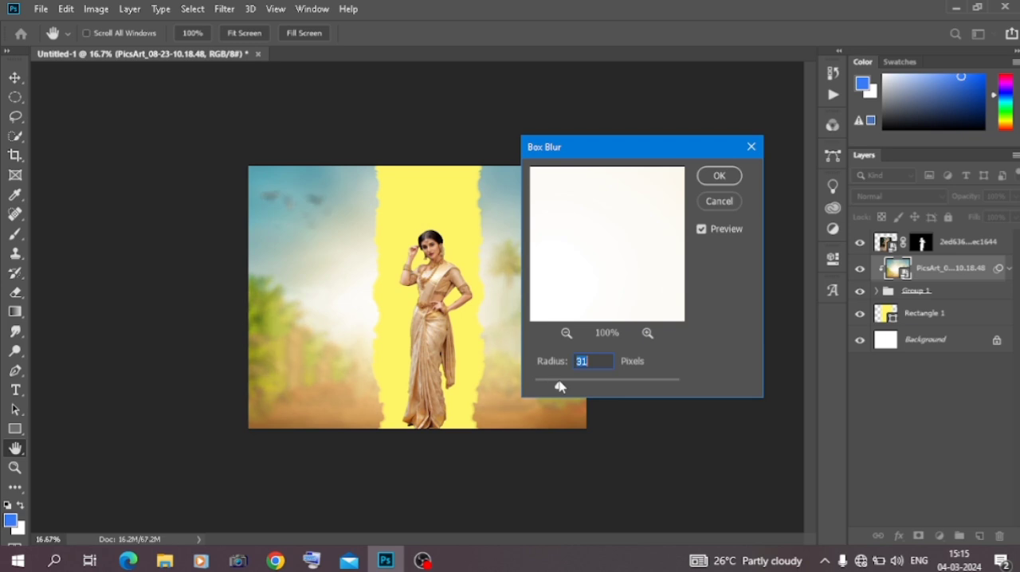
pyautogui.click(719, 175)
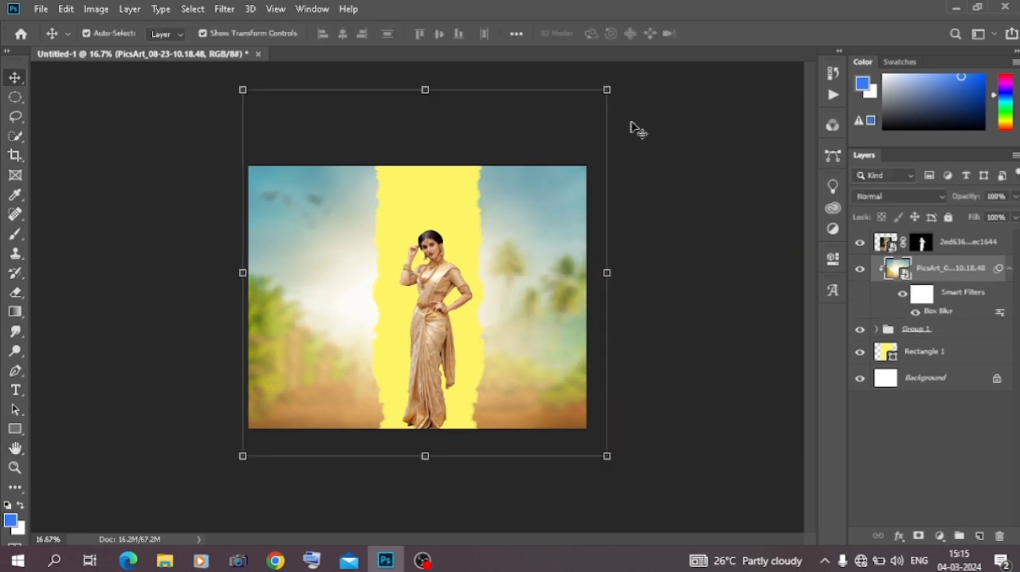
pyautogui.click(669, 137)
# Place the bridal-sari-indian-bridal-makeup photo from Downloads at 76.36% over the canvas's right half and move its layer directly above Group 1
pyautogui.hotkey('ctrl', '+')
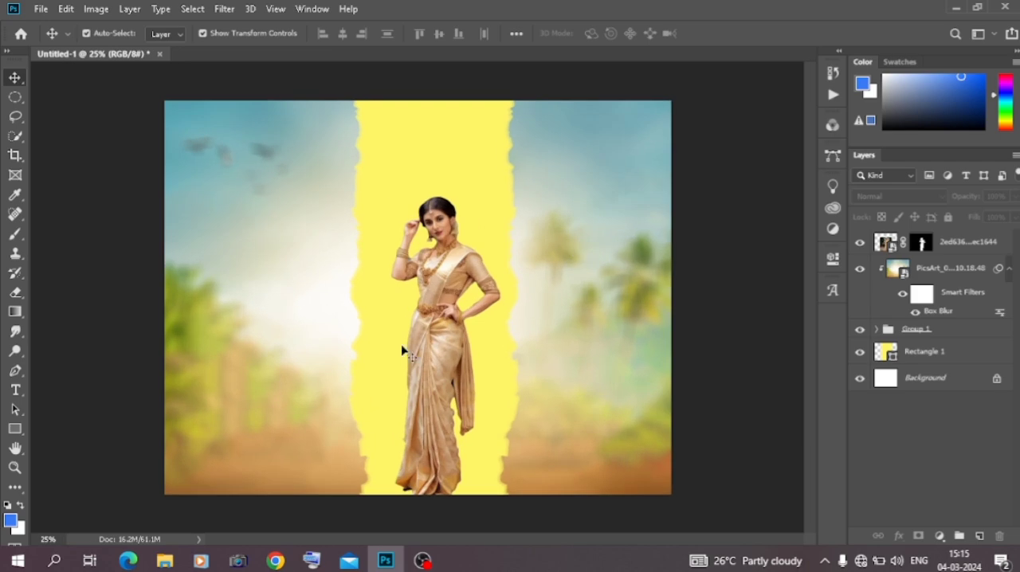
pyautogui.click(165, 560)
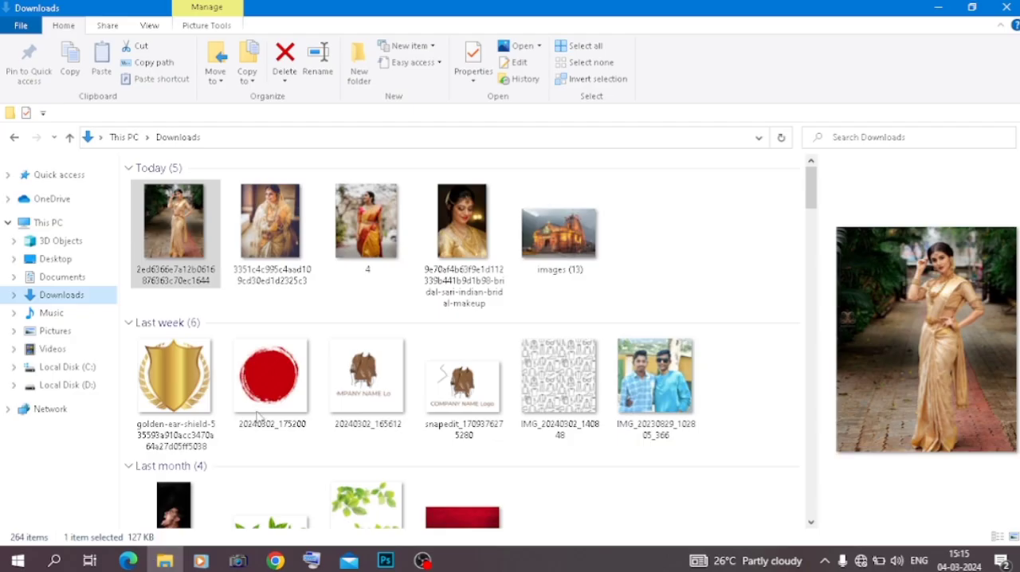
pyautogui.click(444, 220)
pyautogui.moveTo(448, 502); pyautogui.dragTo(477, 351)
pyautogui.moveTo(556, 266); pyautogui.dragTo(556, 267)
pyautogui.moveTo(444, 298); pyautogui.dragTo(608, 301)
pyautogui.press('Return')
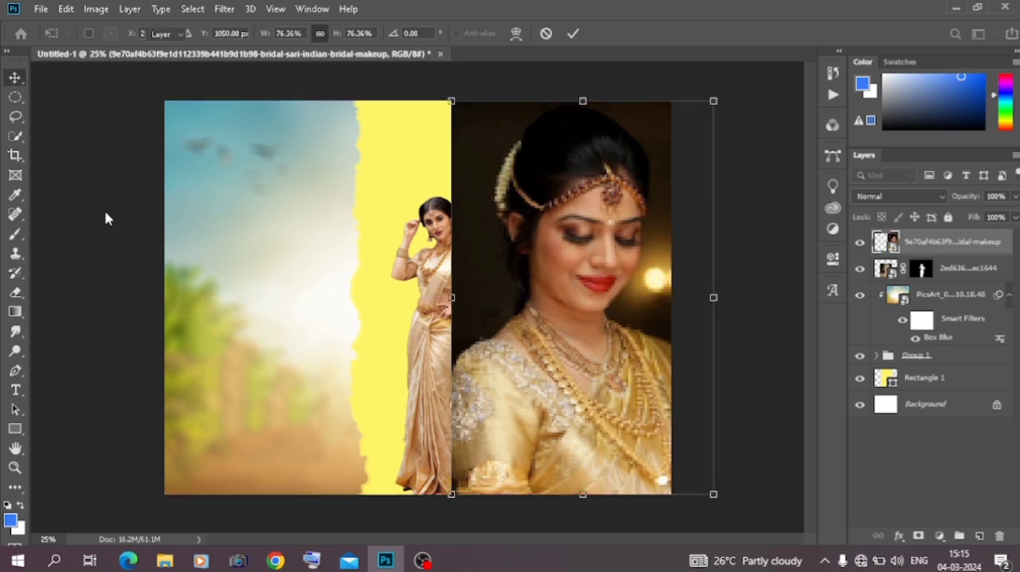
pyautogui.moveTo(922, 248); pyautogui.dragTo(922, 346)
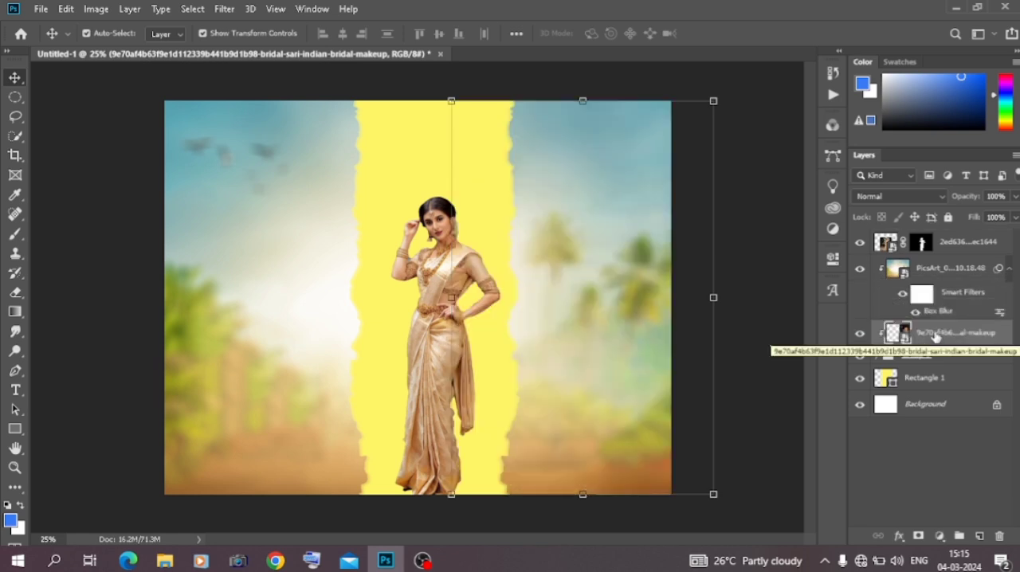
# Move the PicsArt background layer below the bridal-makeup photo's layer and shift the photo slightly to the right
pyautogui.moveTo(944, 271); pyautogui.dragTo(931, 348)
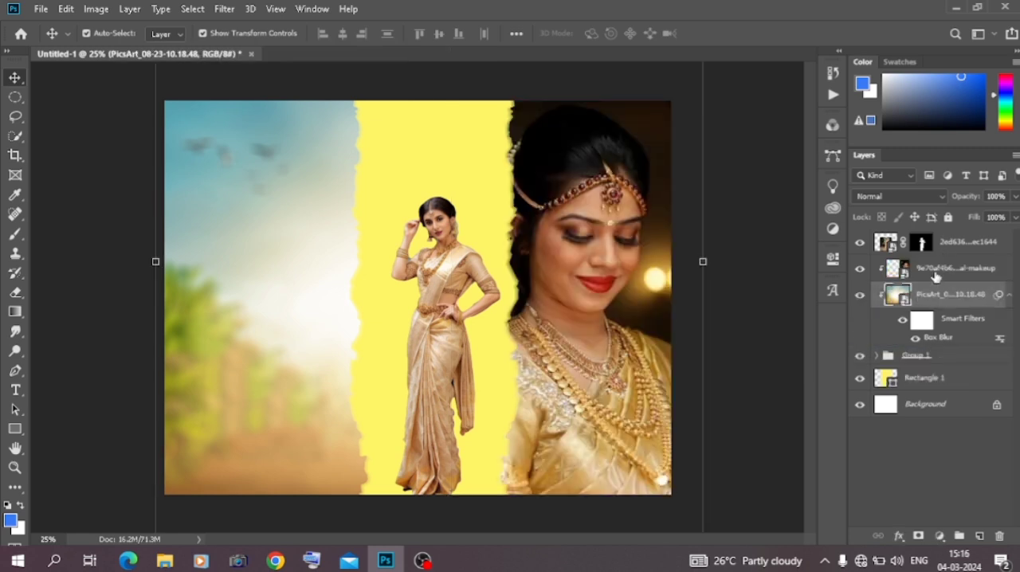
pyautogui.moveTo(596, 310)
pyautogui.mouseDown()
pyautogui.moveTo(586, 309)
pyautogui.moveTo(595, 313)
pyautogui.mouseUp()
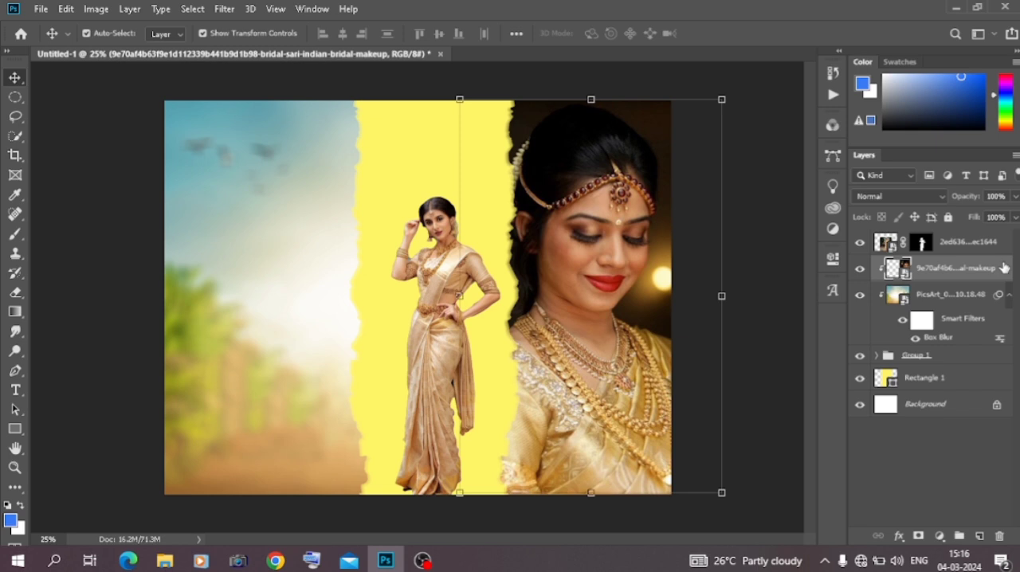
# Add a Color Overlay to the bridal-makeup photo in Color blend mode, using tan c29d73 sampled from the cut-out woman's sari
pyautogui.doubleClick(901, 241)
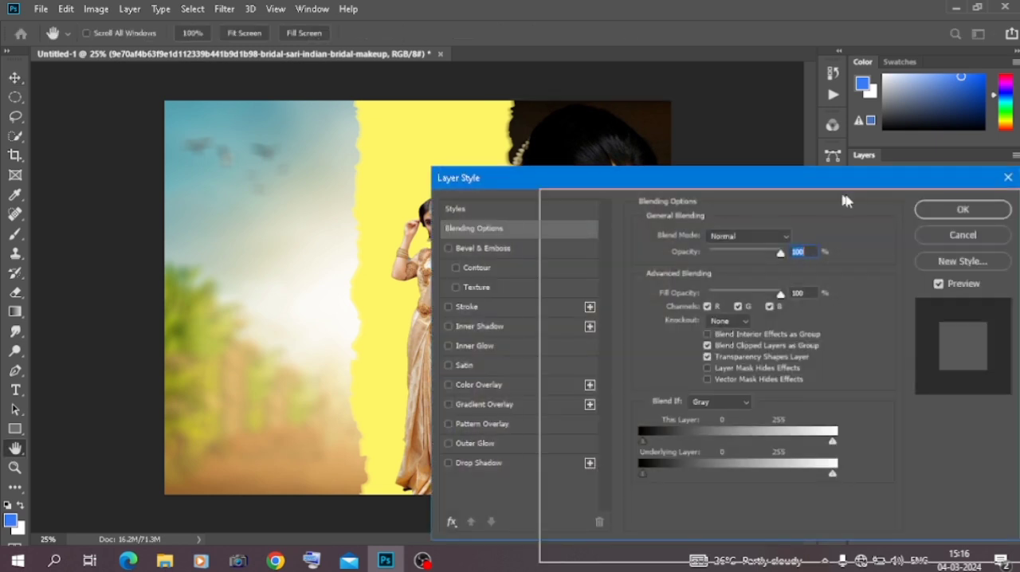
pyautogui.click(654, 410)
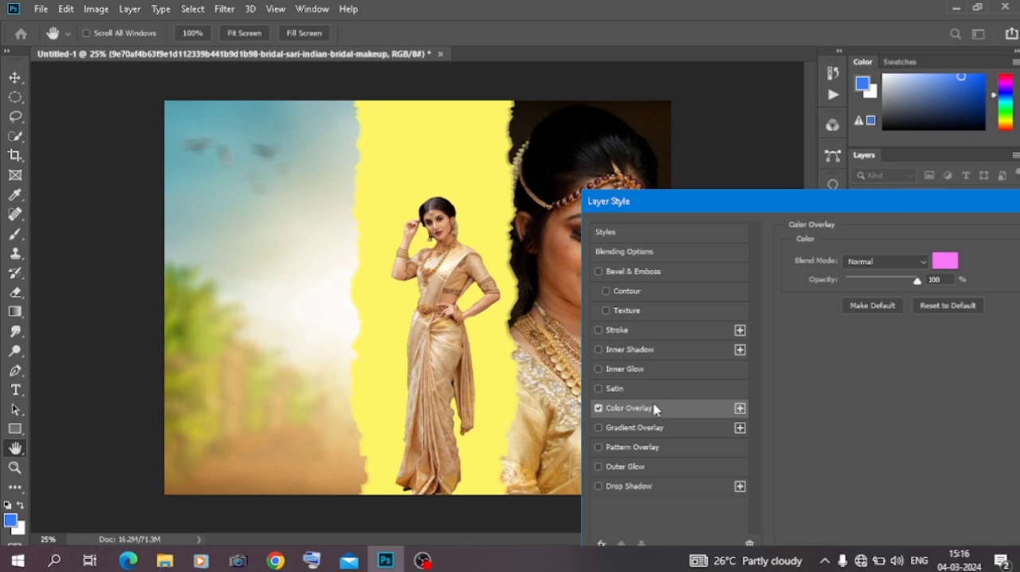
pyautogui.click(885, 261)
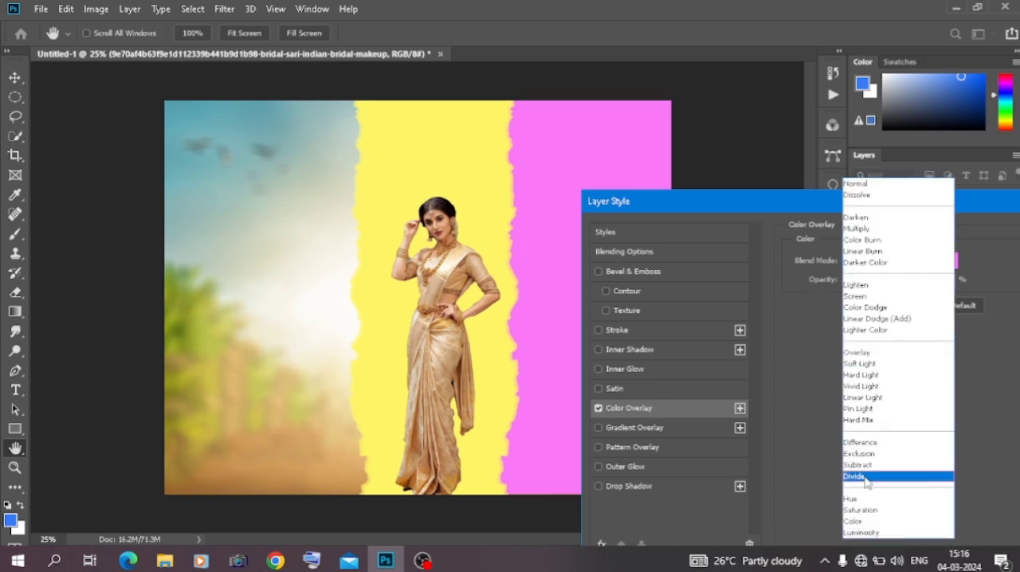
pyautogui.click(857, 521)
pyautogui.click(944, 261)
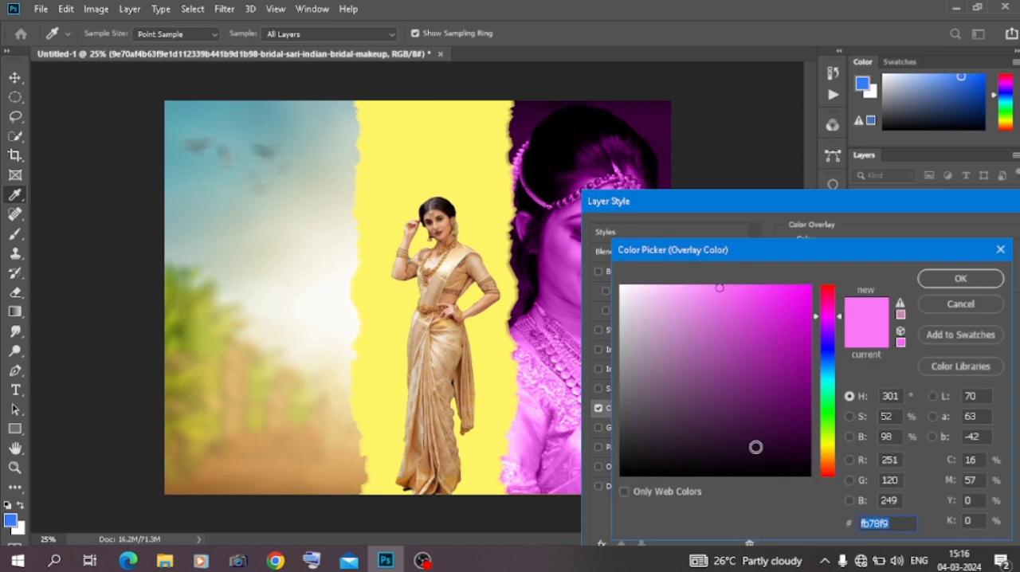
pyautogui.click(450, 378)
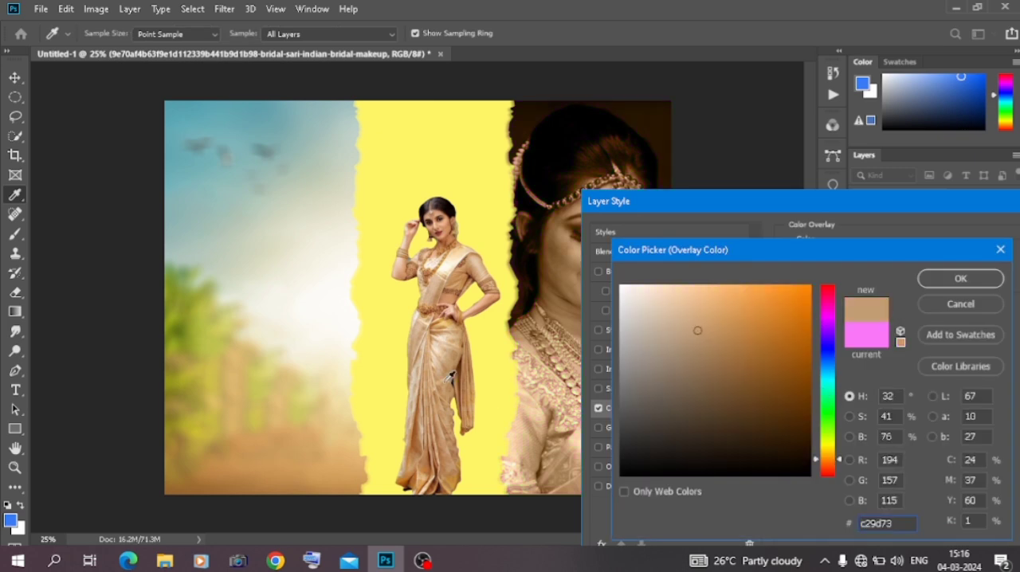
pyautogui.click(958, 281)
pyautogui.moveTo(999, 203); pyautogui.dragTo(816, 227)
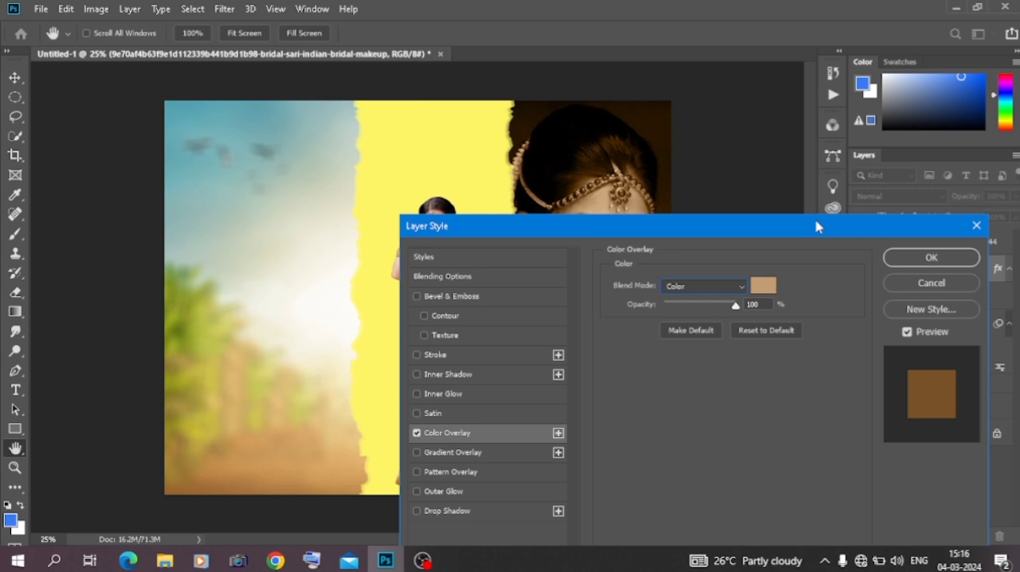
pyautogui.click(931, 263)
pyautogui.click(120, 222)
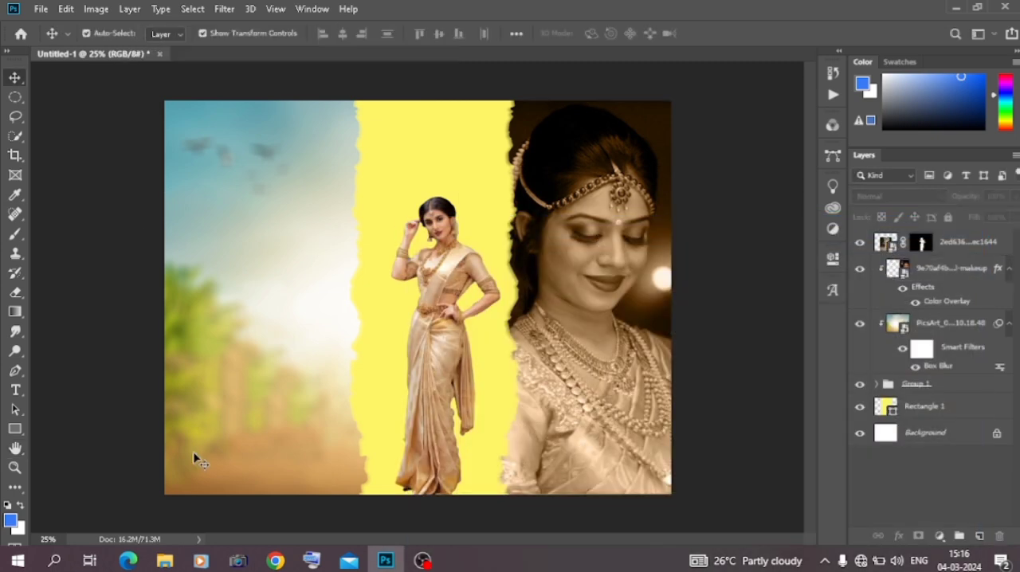
# Place photo 4 from Downloads at the canvas centre and move its layer between Group 1 and Rectangle 1
pyautogui.click(165, 559)
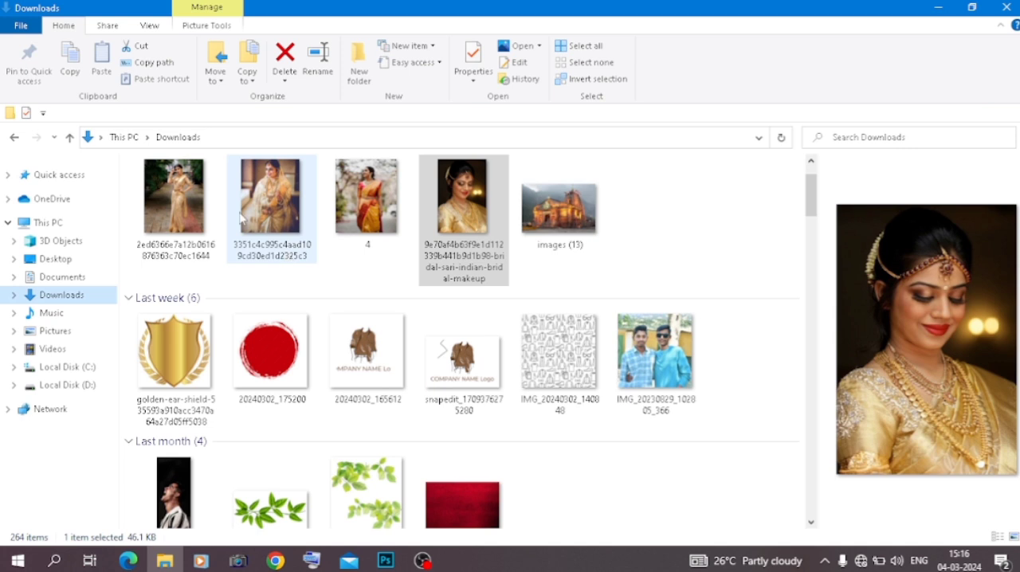
pyautogui.moveTo(366, 203); pyautogui.dragTo(444, 271)
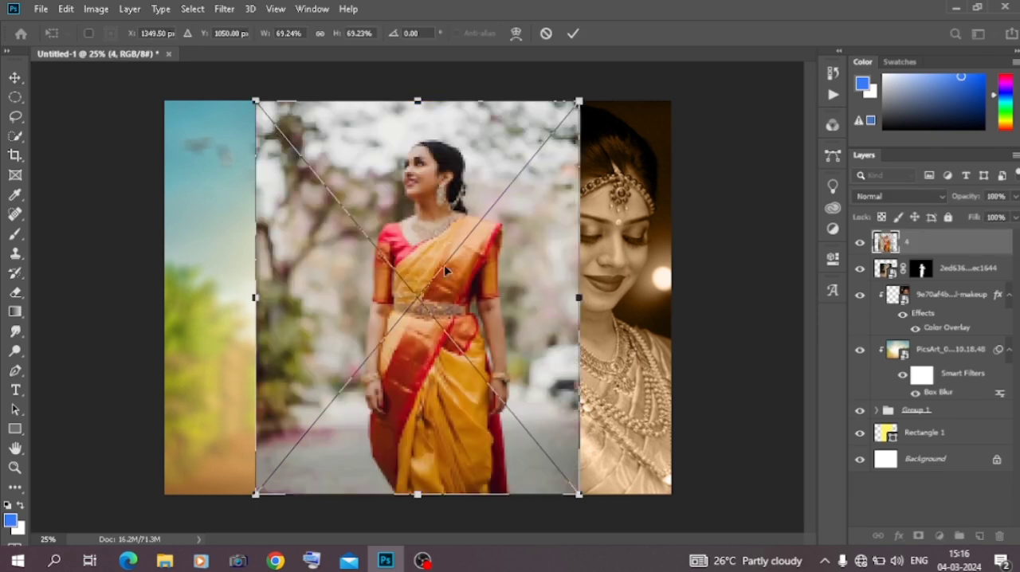
pyautogui.press('Return')
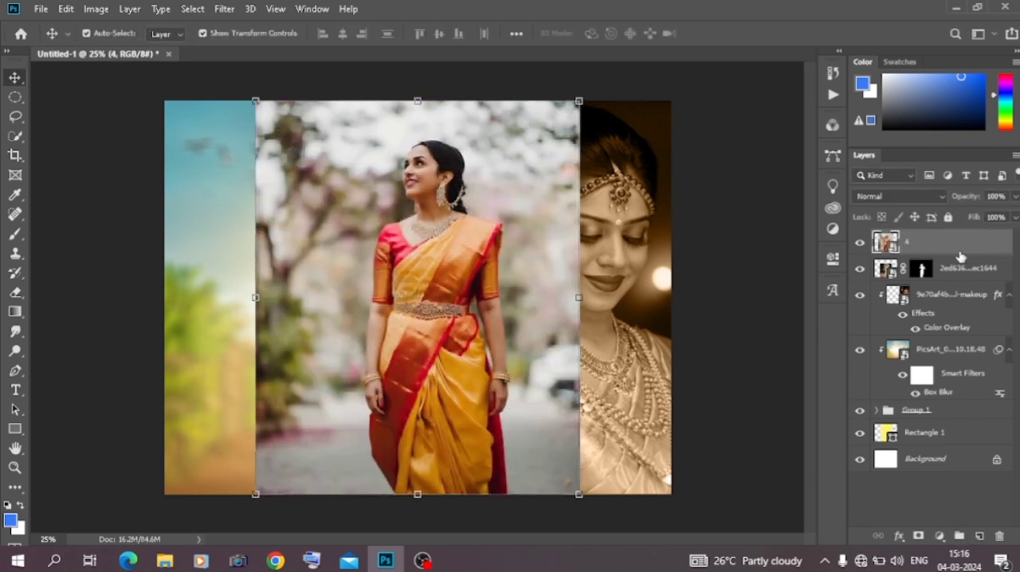
pyautogui.moveTo(961, 249); pyautogui.dragTo(951, 423)
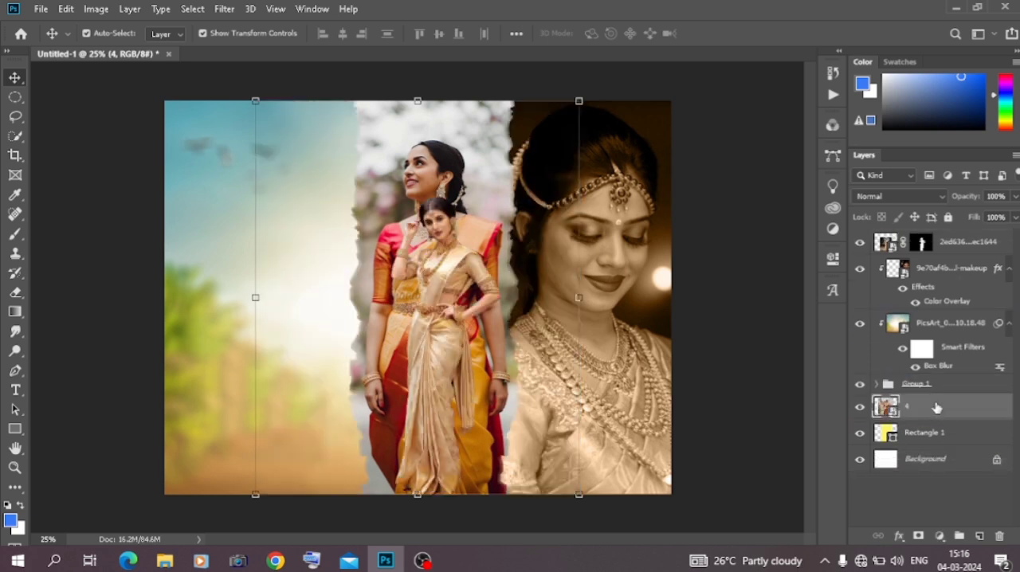
# Set photo 4's blend mode to Luminosity and enlarge it upward to 72.93%, keeping its lower edge in place
pyautogui.click(885, 198)
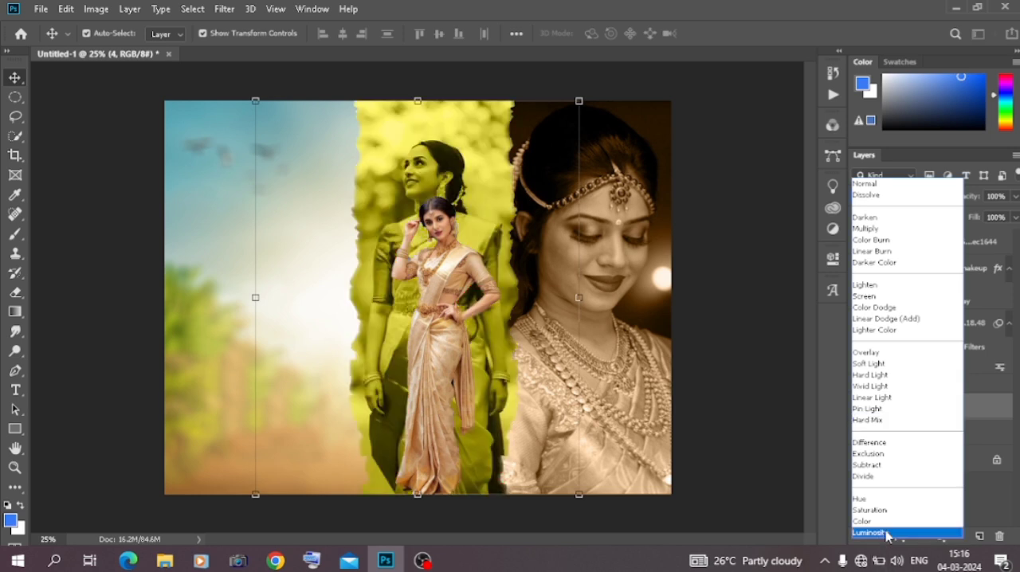
pyautogui.click(884, 533)
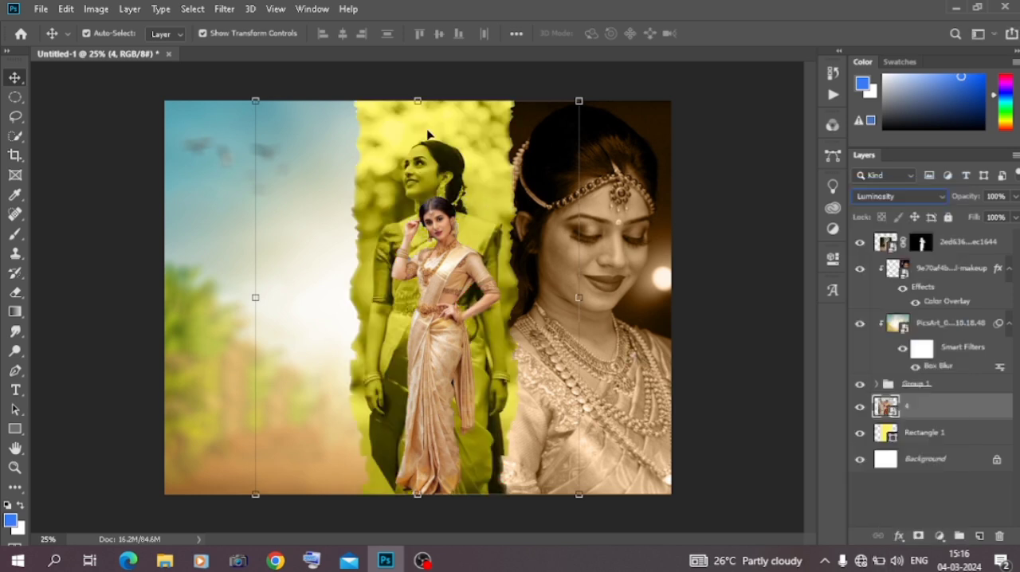
pyautogui.moveTo(420, 99); pyautogui.dragTo(427, 74)
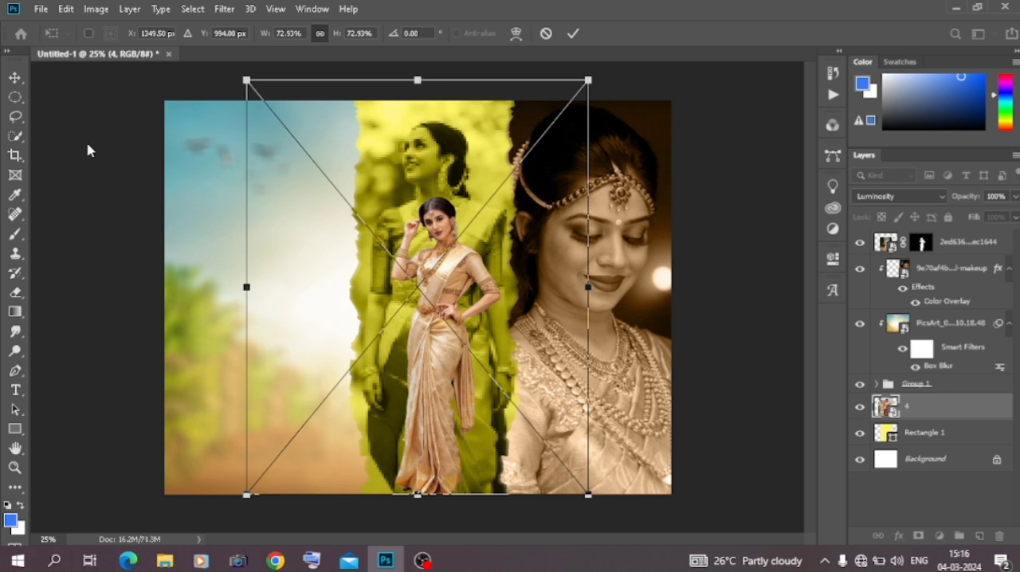
pyautogui.press('Return')
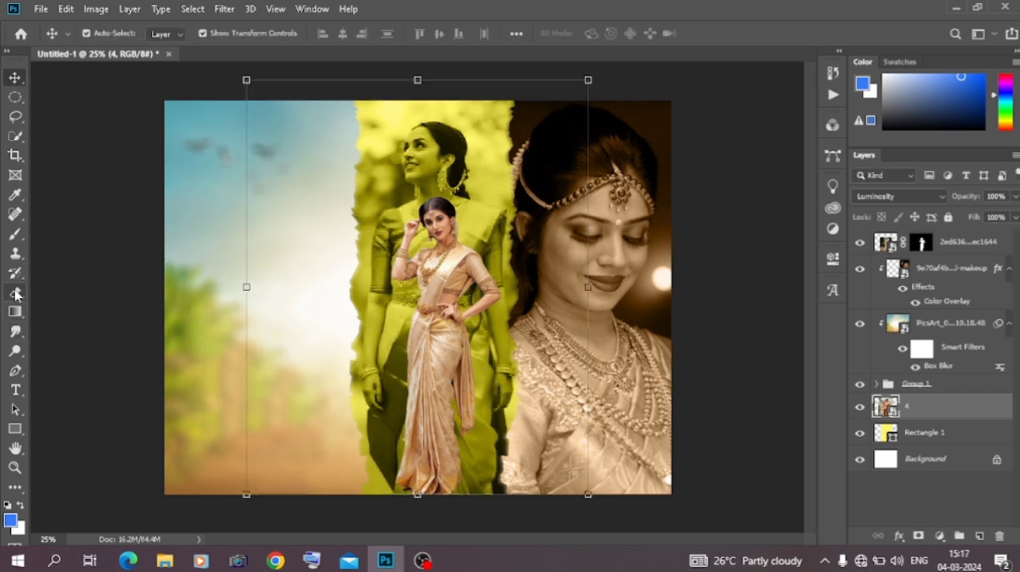
# Rasterize photo 4 and fade its lower part into the yellow strip with a soft 1400-pixel eraser at 85% opacity
pyautogui.click(16, 291)
pyautogui.click(384, 430)
pyautogui.click(474, 228)
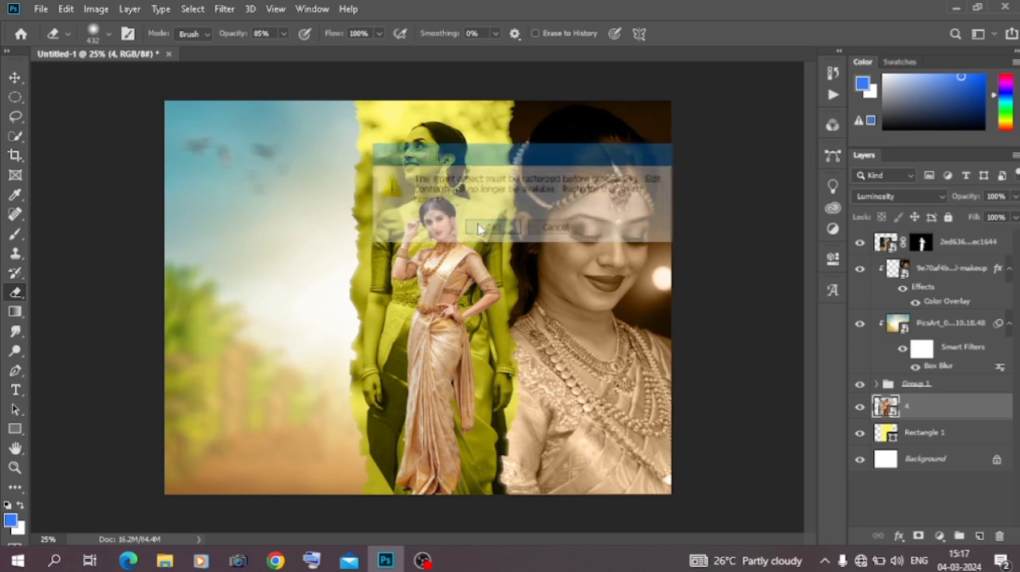
pyautogui.press(']')
pyautogui.press(']')
pyautogui.press(']')
pyautogui.press(']')
pyautogui.press(']')
pyautogui.press(']')
pyautogui.press(']')
pyautogui.press(']')
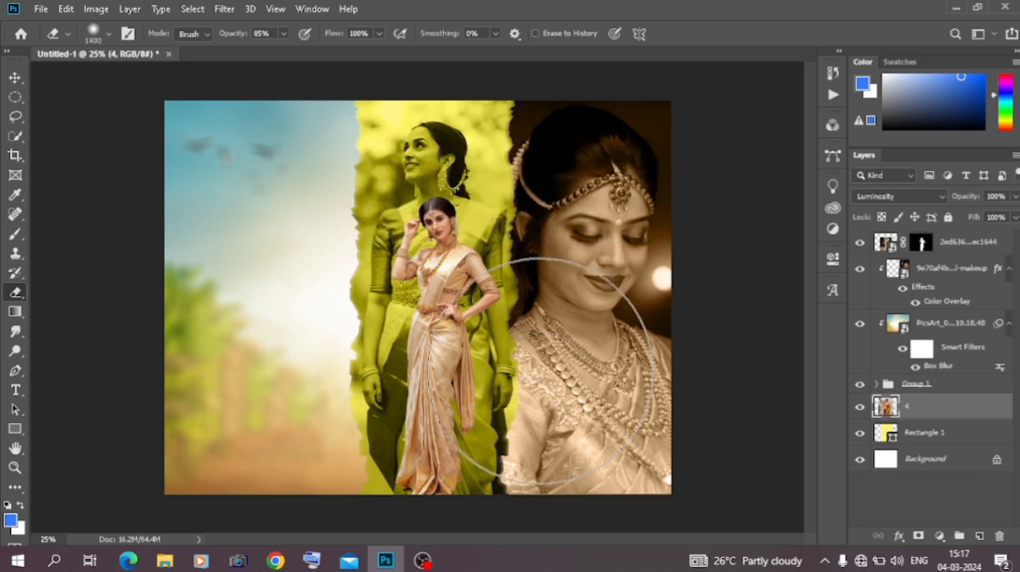
pyautogui.click(532, 438)
pyautogui.click(418, 459)
pyautogui.click(300, 417)
pyautogui.click(319, 438)
pyautogui.click(391, 484)
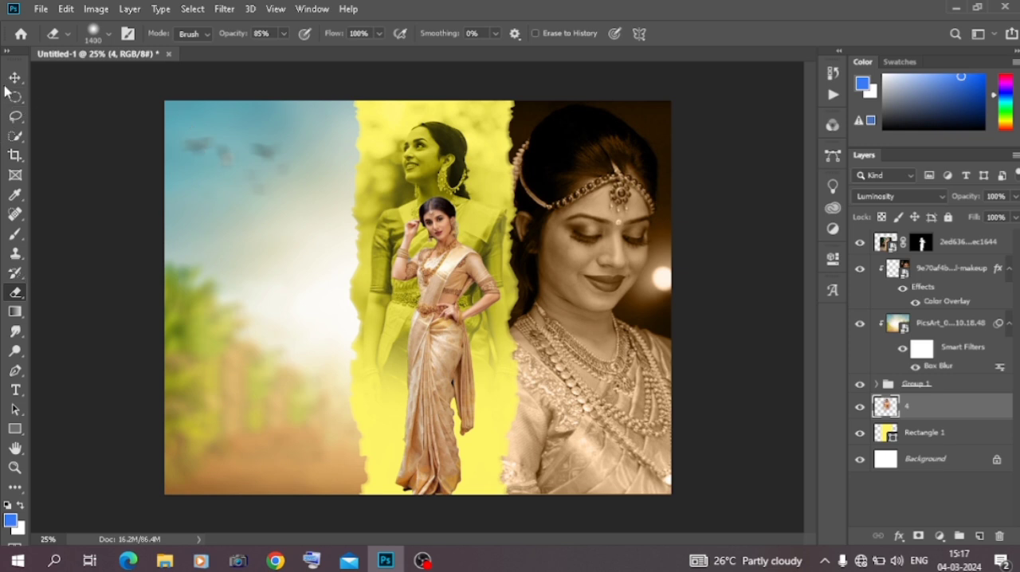
pyautogui.click(16, 79)
pyautogui.click(109, 224)
# Place the veiled bride photo (3351c4c995c4aad109cd30ed1d2325c3) from Downloads over the canvas's left half, scaled to 44.23%
pyautogui.click(165, 560)
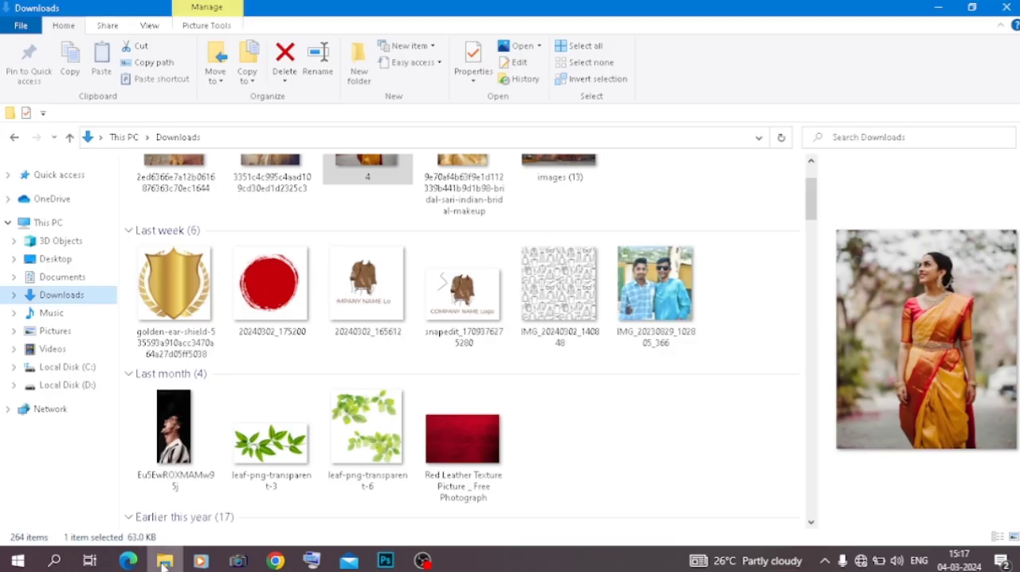
pyautogui.scroll(2, 459, 381)
pyautogui.moveTo(277, 230); pyautogui.dragTo(255, 327)
pyautogui.moveTo(420, 353); pyautogui.dragTo(264, 353)
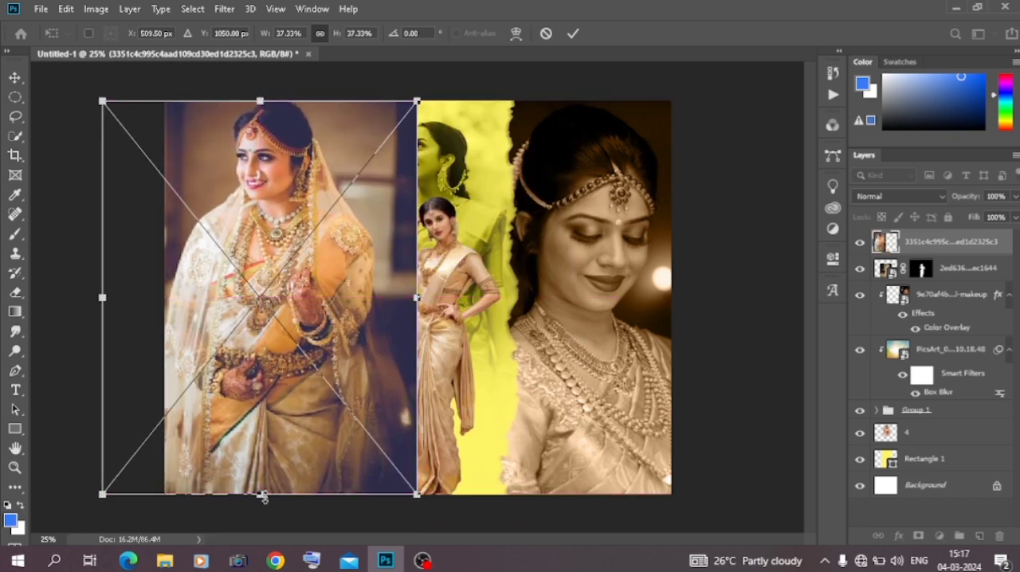
pyautogui.moveTo(263, 496); pyautogui.dragTo(269, 564)
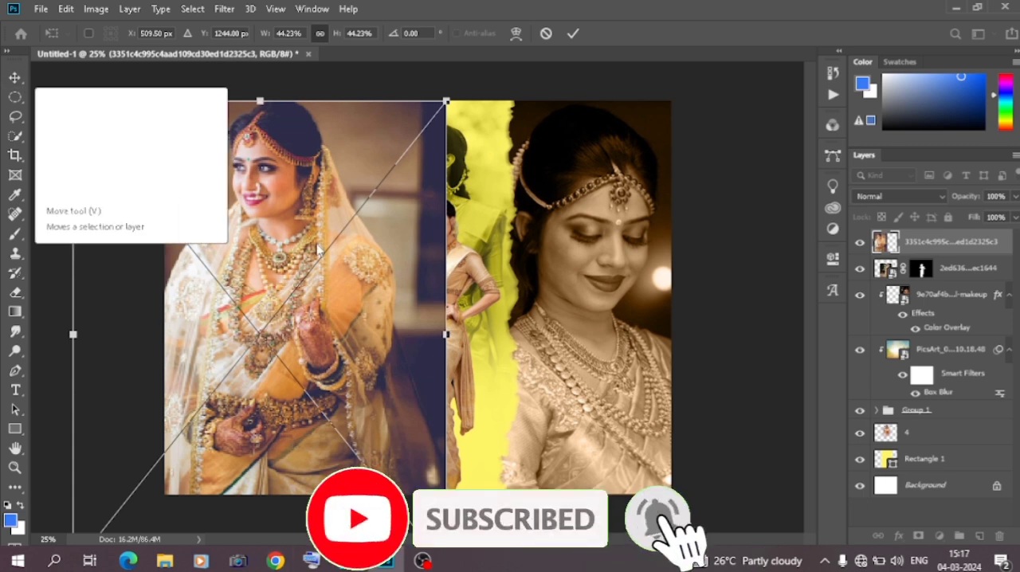
pyautogui.press('Return')
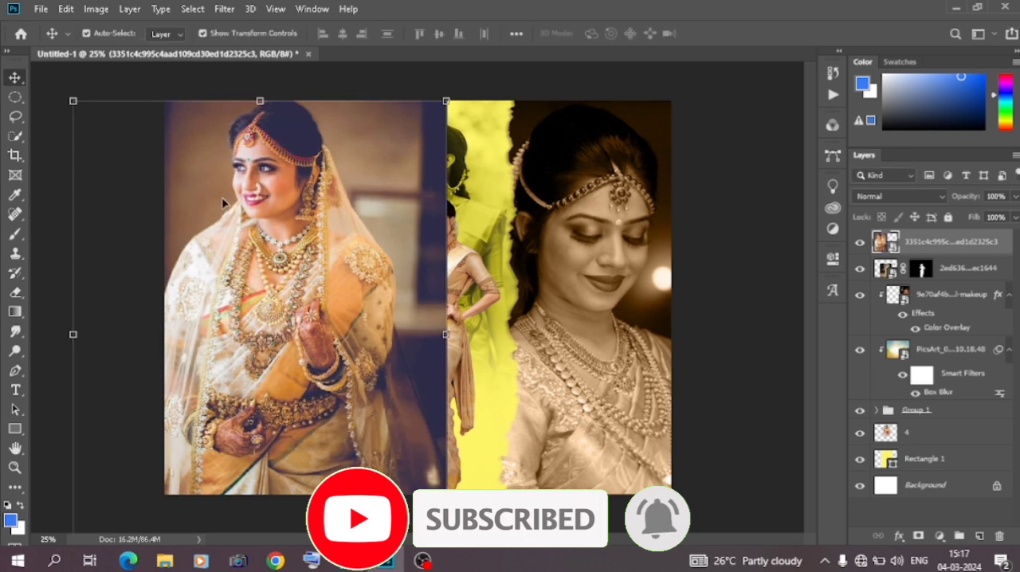
# Move the veiled bride's layer below the cut-out woman's layer and clip it to the torn-paper group
pyautogui.moveTo(924, 252); pyautogui.dragTo(925, 296)
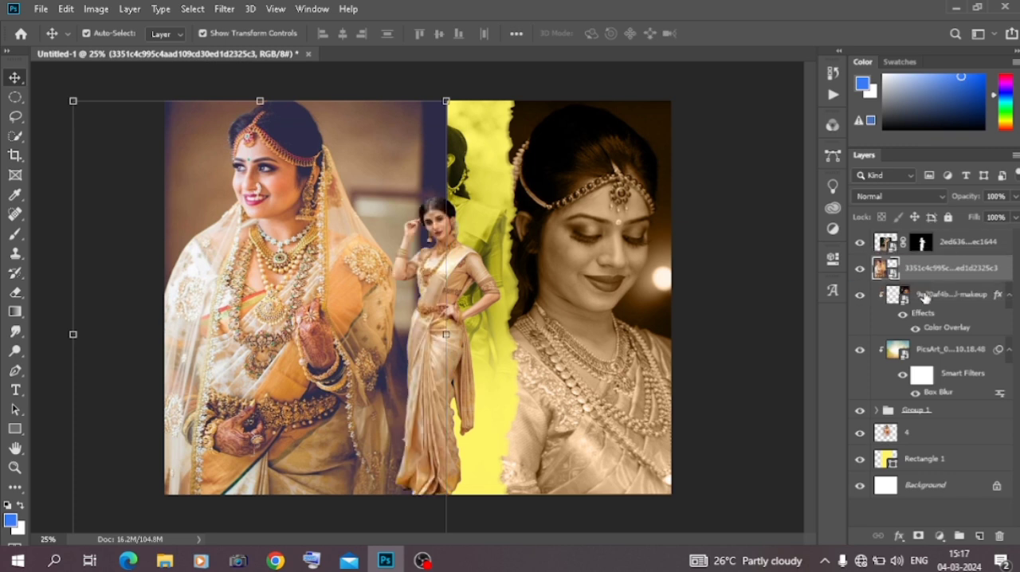
pyautogui.rightClick(935, 276)
pyautogui.click(775, 334)
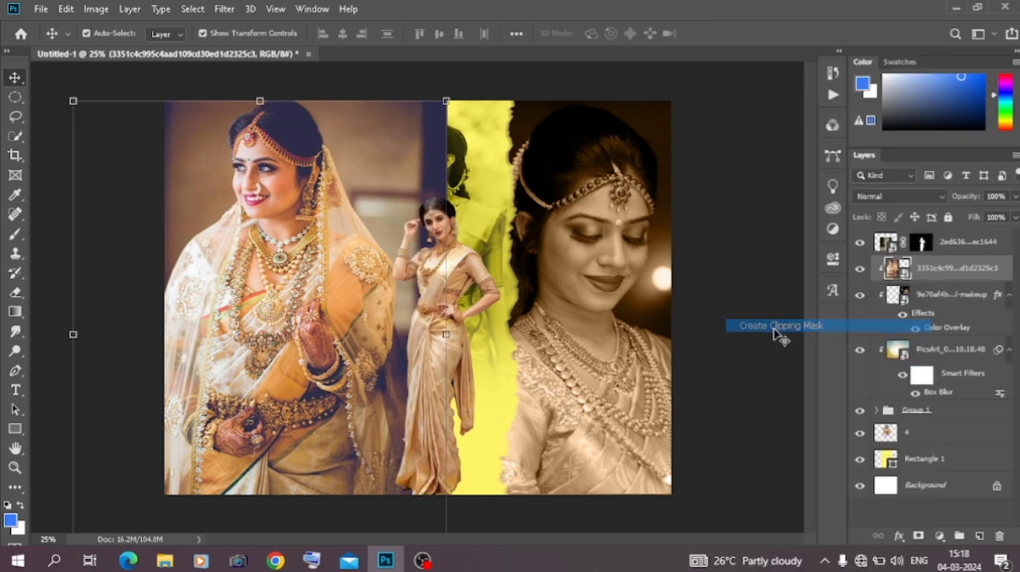
pyautogui.moveTo(278, 259); pyautogui.dragTo(285, 255)
pyautogui.click(708, 193)
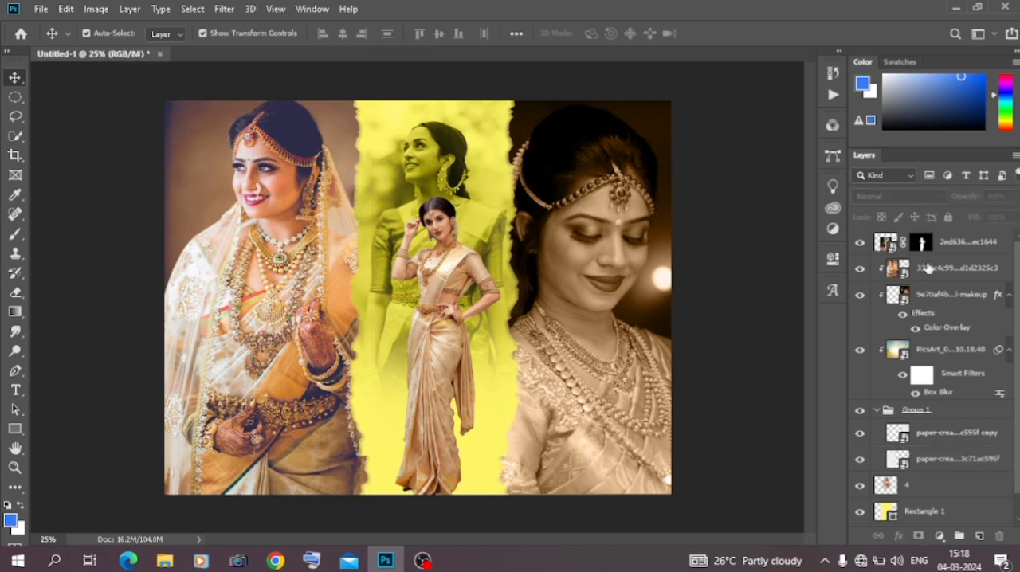
# Set the blend mode of the veiled bride's layer to Luminosity
pyautogui.click(937, 267)
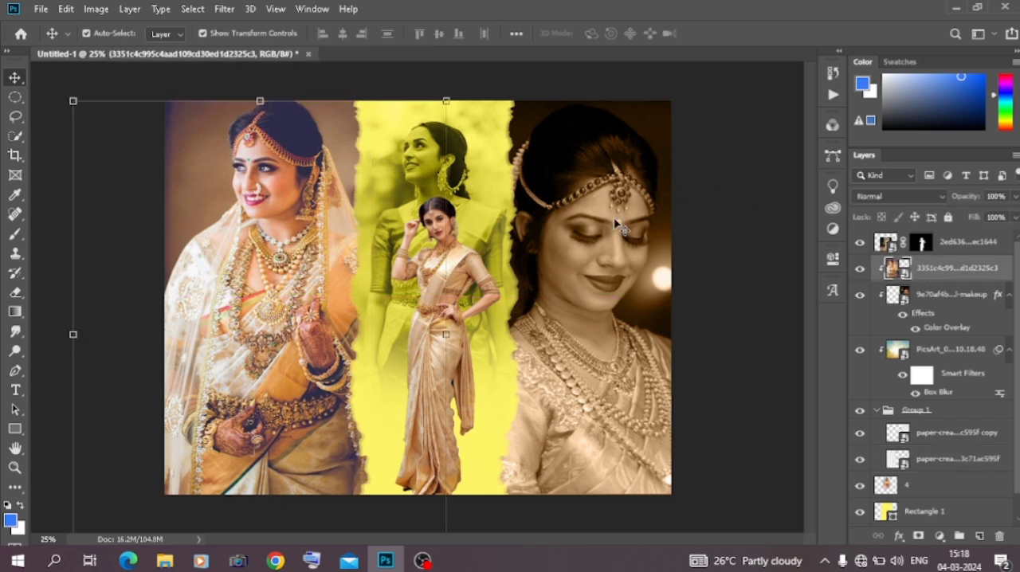
pyautogui.click(935, 196)
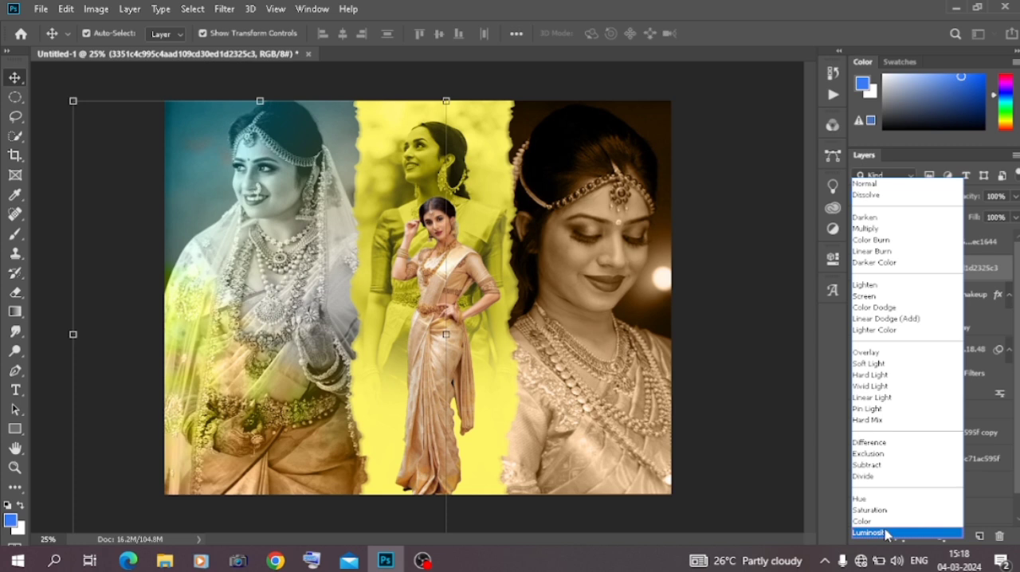
pyautogui.click(885, 533)
pyautogui.click(642, 416)
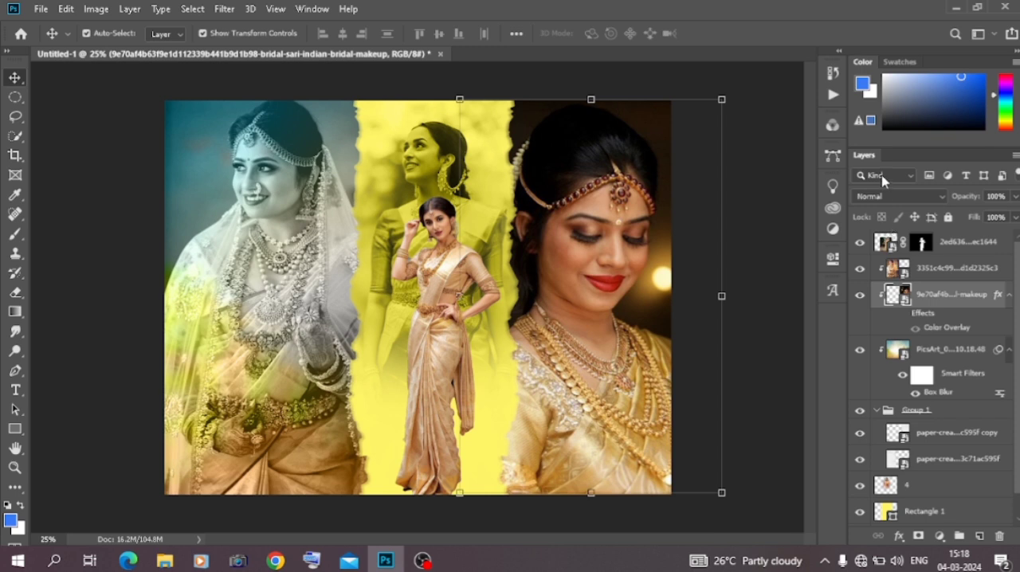
pyautogui.click(892, 196)
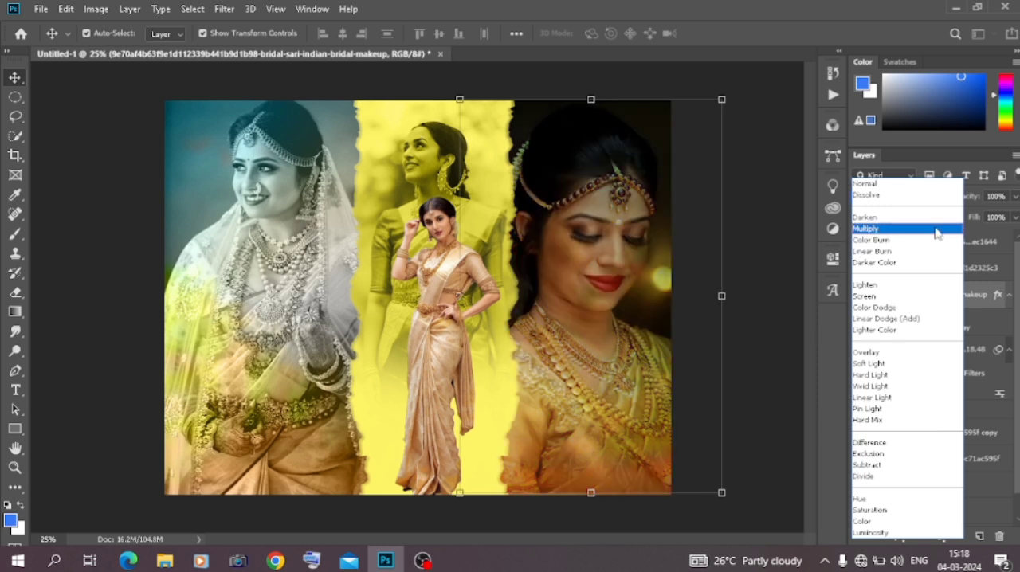
pyautogui.click(947, 184)
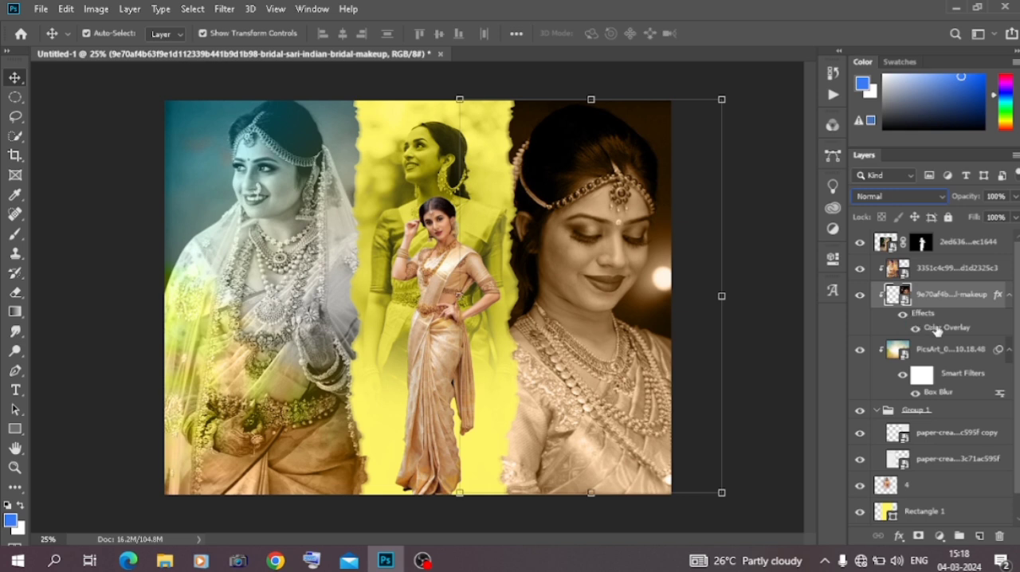
# Edit the Color Overlay on the downcast bride's layer and sample the teal 397b83 from the veiled bride photo's background
pyautogui.doubleClick(940, 326)
pyautogui.moveTo(676, 173); pyautogui.dragTo(834, 83)
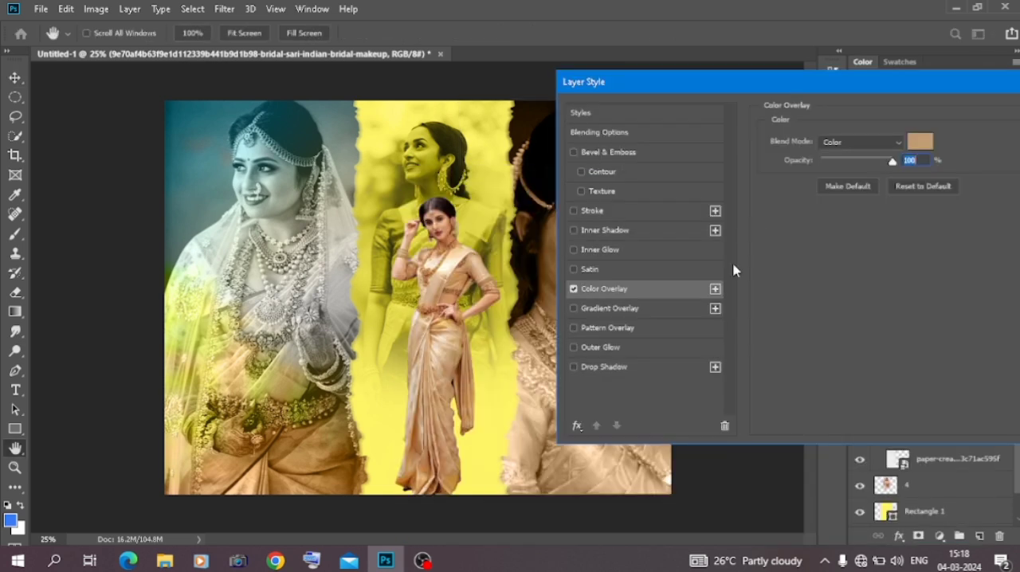
pyautogui.click(920, 143)
pyautogui.click(740, 339)
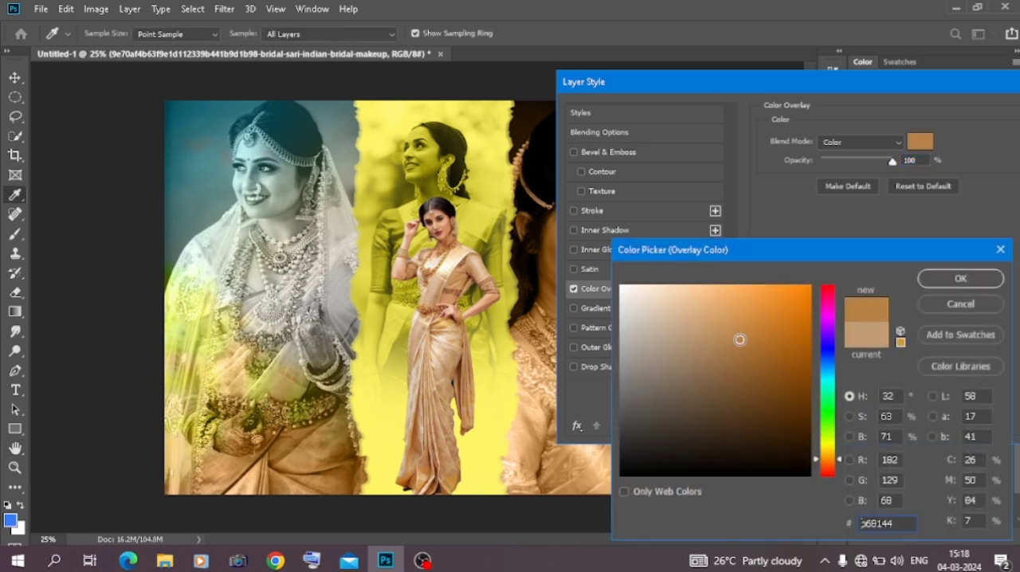
pyautogui.click(503, 419)
pyautogui.click(313, 405)
pyautogui.click(304, 451)
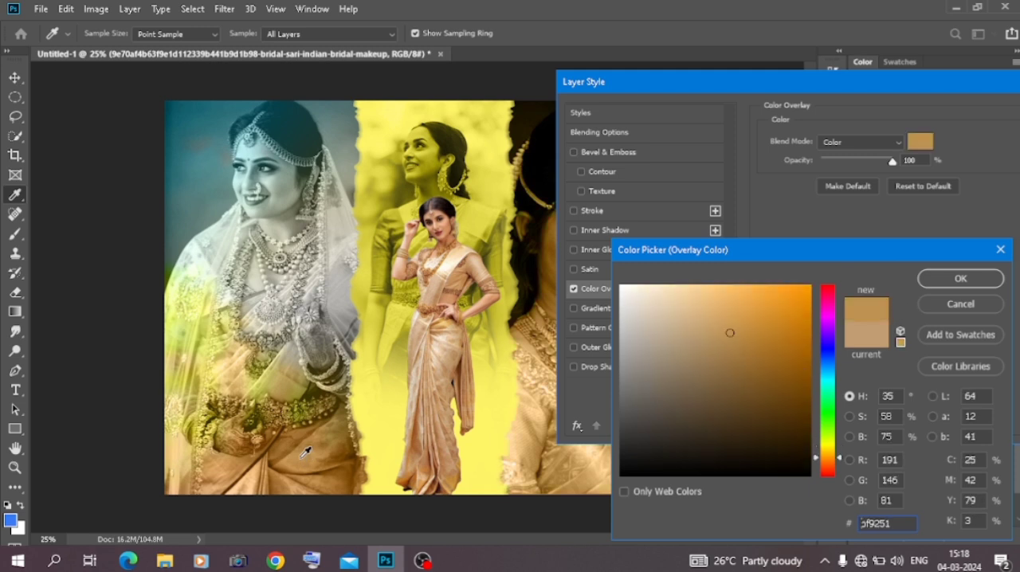
pyautogui.click(214, 184)
pyautogui.click(191, 153)
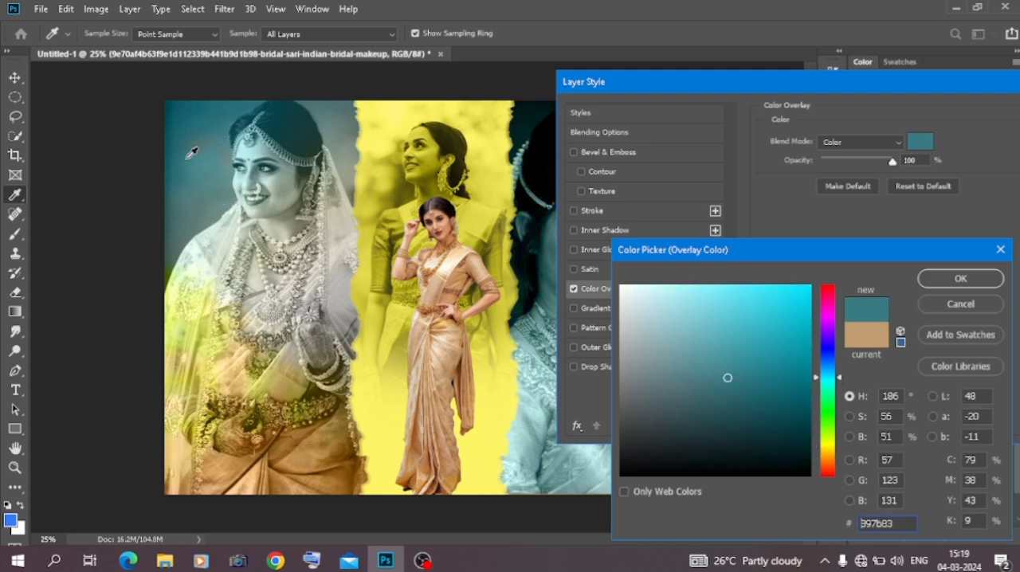
# Lighten the overlay colour to a0e1e9 and lower the downcast bride layer's opacity to 78%
pyautogui.click(673, 321)
pyautogui.click(680, 302)
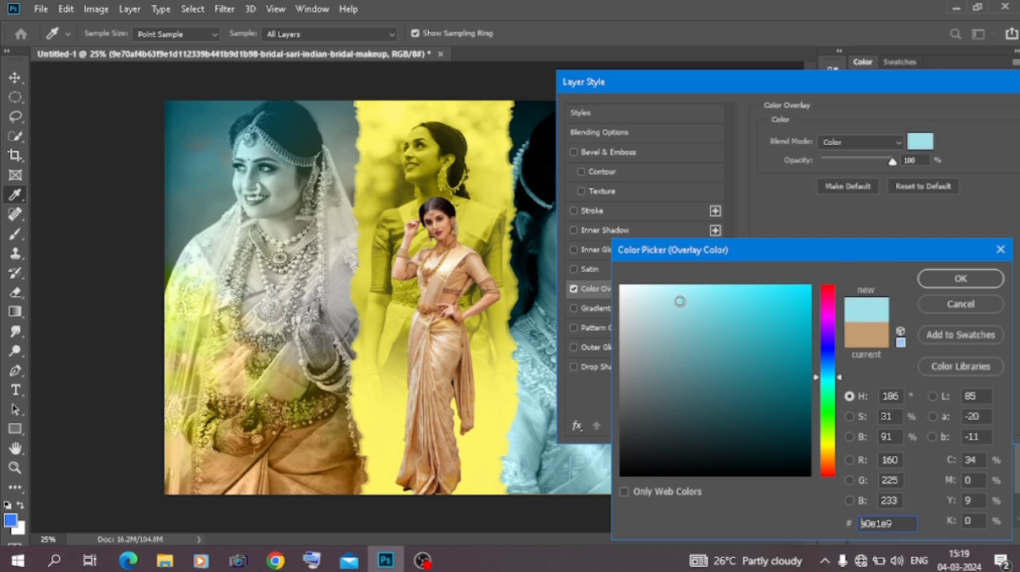
pyautogui.click(942, 279)
pyautogui.moveTo(956, 90); pyautogui.dragTo(723, 181)
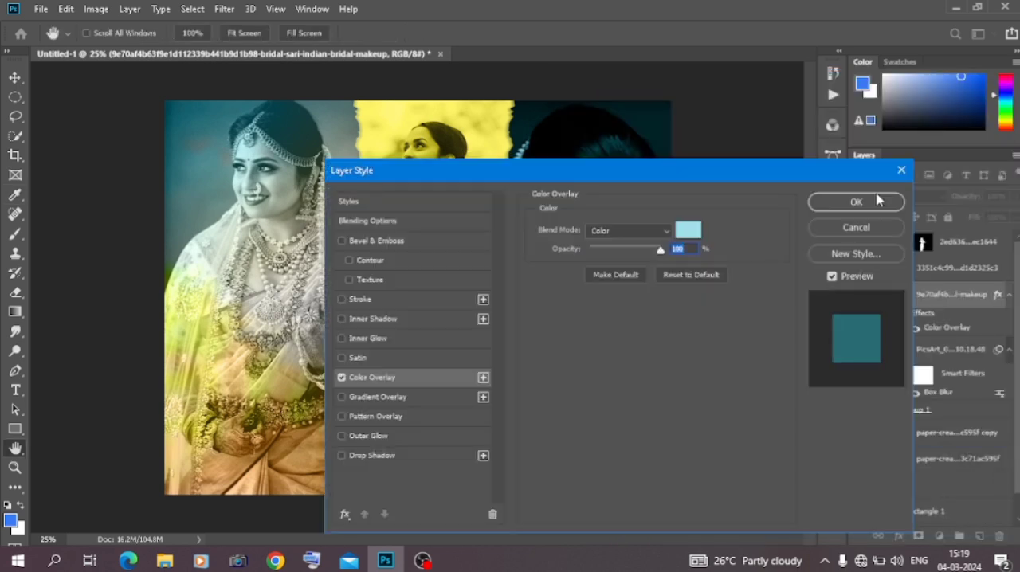
pyautogui.click(860, 206)
pyautogui.moveTo(971, 200)
pyautogui.mouseDown()
pyautogui.moveTo(937, 205)
pyautogui.moveTo(955, 205)
pyautogui.mouseUp()
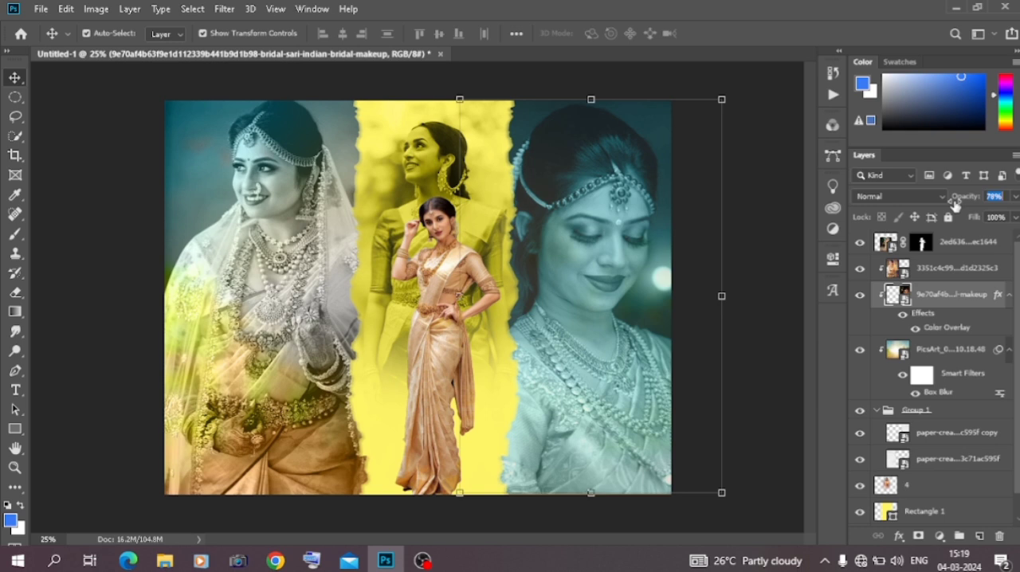
# Scale the cut-out woman down to 92.72%, keeping her feet at the canvas's bottom edge, and deselect the layer
pyautogui.click(454, 318)
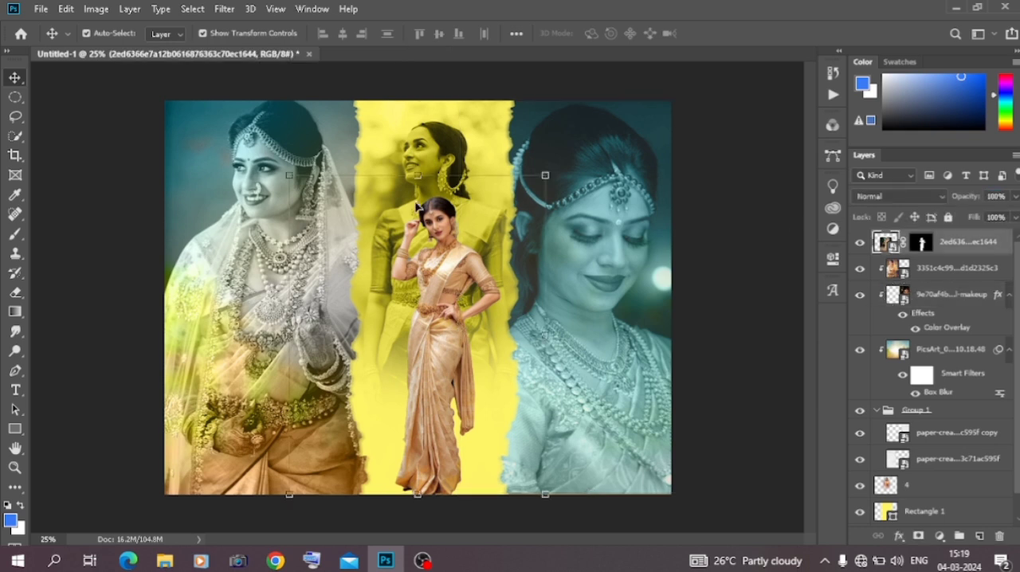
pyautogui.moveTo(417, 177); pyautogui.dragTo(417, 197)
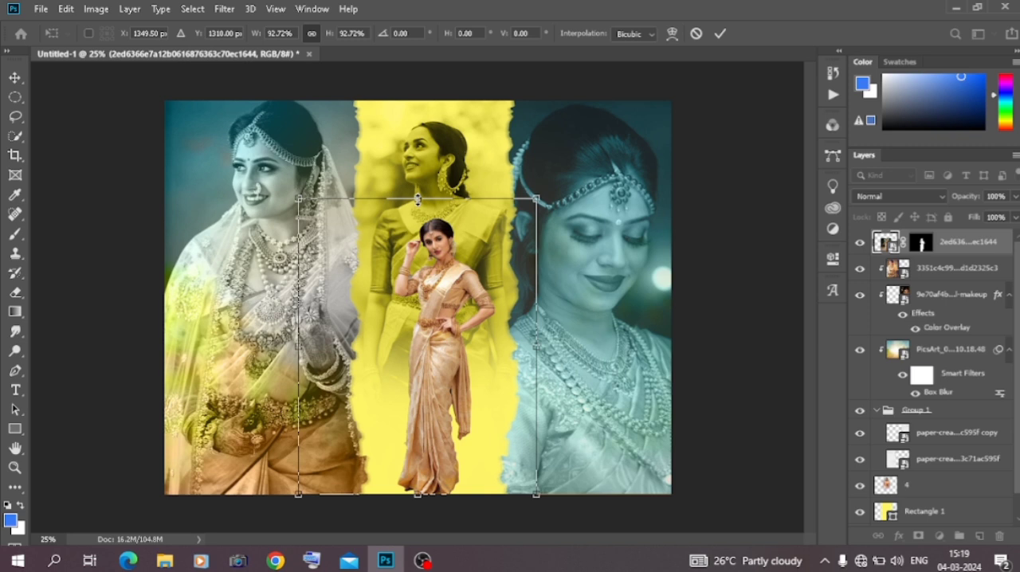
pyautogui.click(106, 157)
pyautogui.click(110, 174)
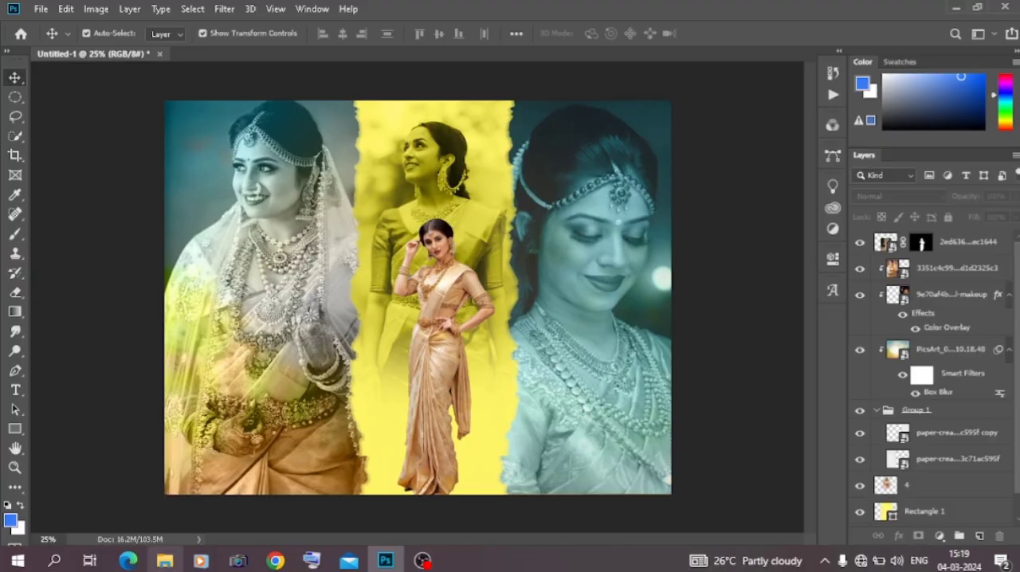
# Place the Red Leather Texture picture over the whole canvas at 104.74% and move its layer directly above the PicsArt background layer
pyautogui.click(164, 560)
pyautogui.scroll(-5, 318, 295)
pyautogui.moveTo(466, 178); pyautogui.dragTo(454, 263)
pyautogui.moveTo(416, 131); pyautogui.dragTo(417, 63)
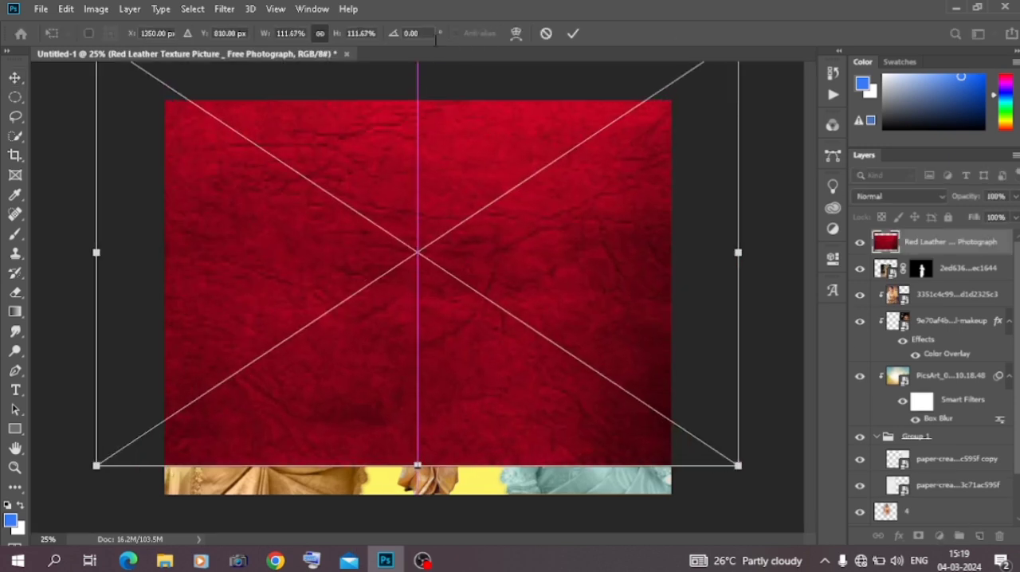
pyautogui.moveTo(442, 262); pyautogui.dragTo(439, 298)
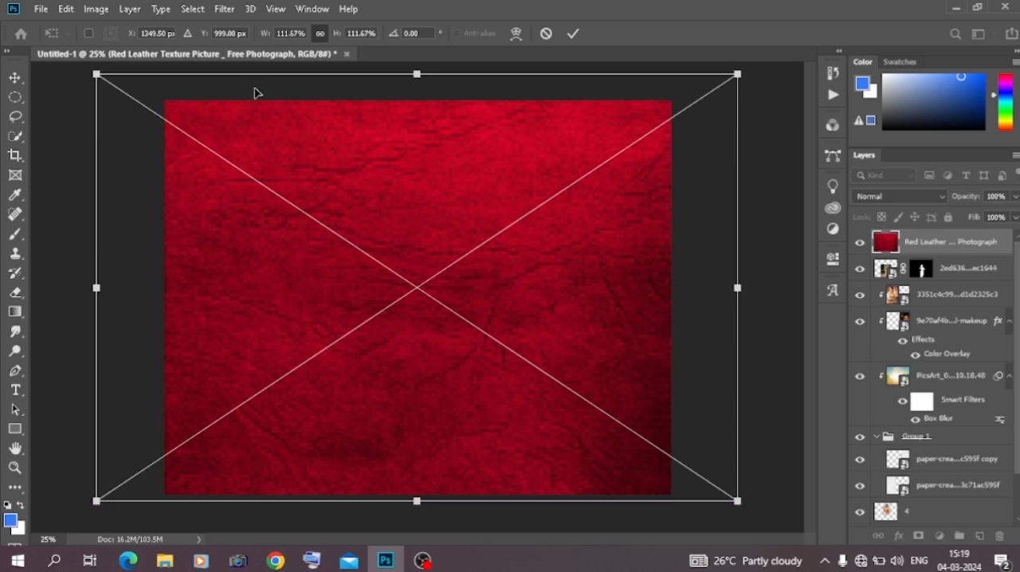
pyautogui.moveTo(96, 75); pyautogui.dragTo(135, 93)
pyautogui.moveTo(346, 196); pyautogui.dragTo(331, 192)
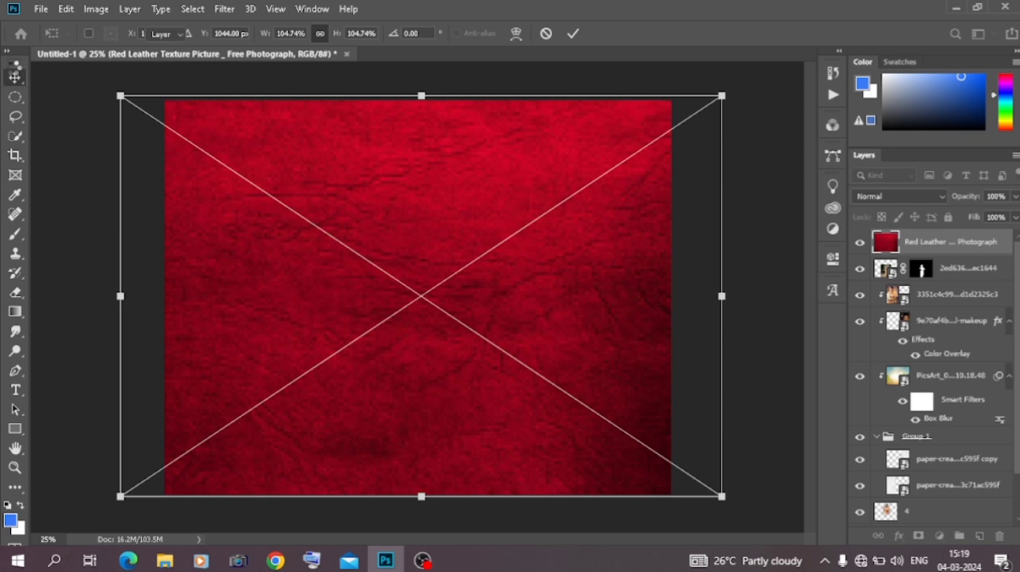
pyautogui.click(16, 75)
pyautogui.moveTo(936, 247); pyautogui.dragTo(936, 363)
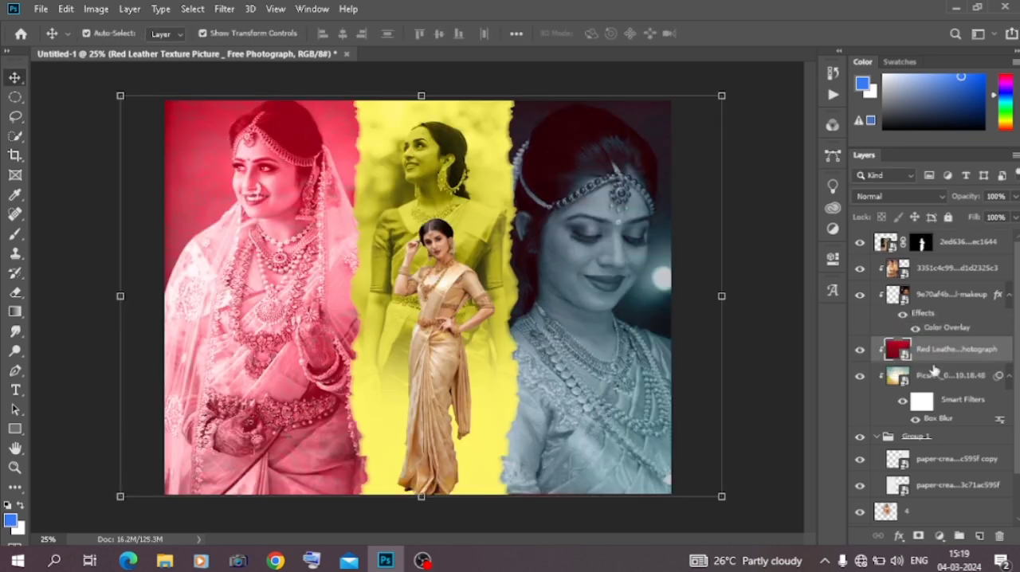
# Release the red leather layer's clipping mask and try blend modes such as Lighten, Overlay, Pin Light and Subtract on it
pyautogui.rightClick(943, 361)
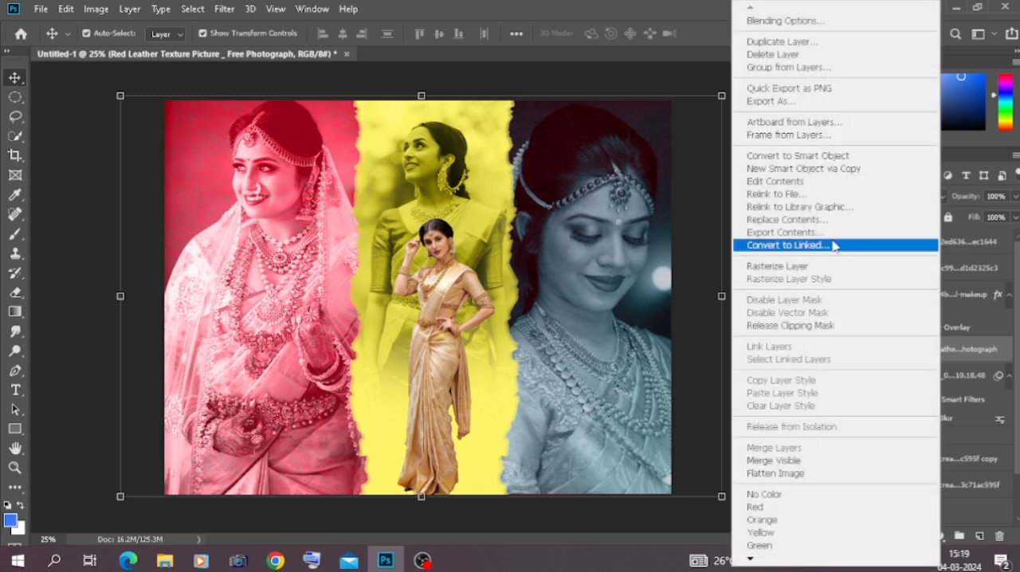
pyautogui.click(781, 325)
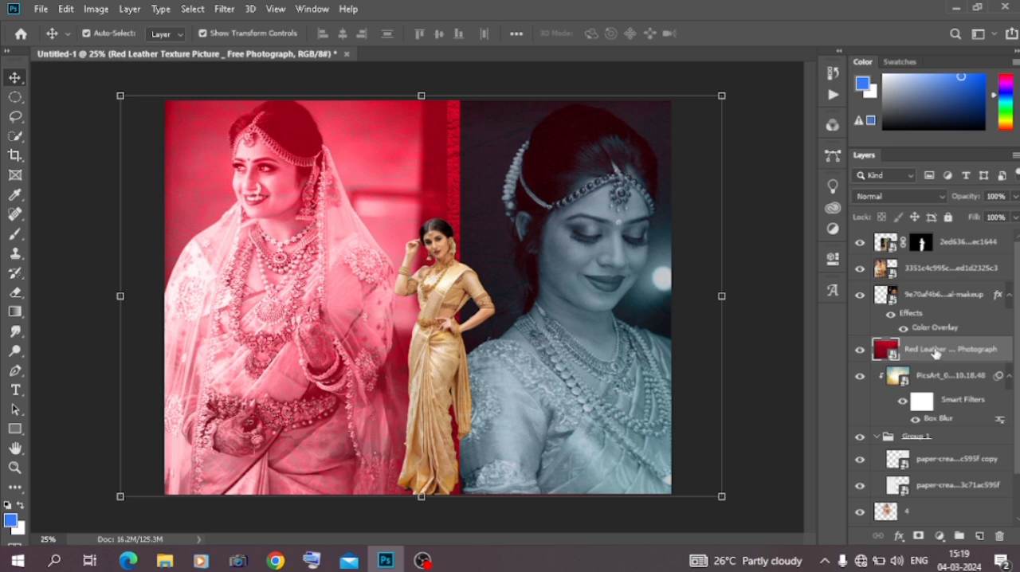
pyautogui.click(899, 197)
pyautogui.click(901, 201)
pyautogui.scroll(-8, 901, 203)
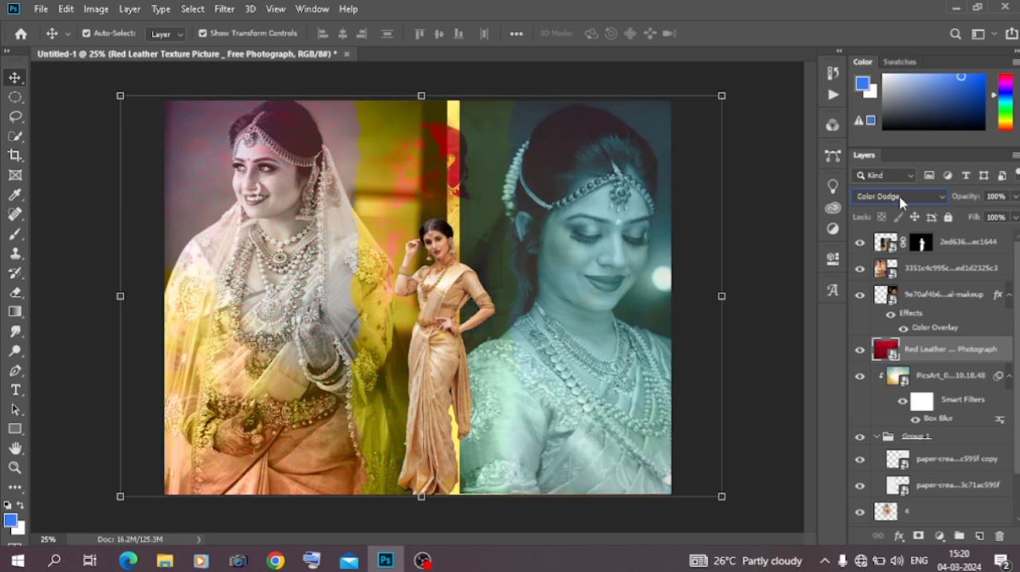
pyautogui.scroll(-5, 901, 202)
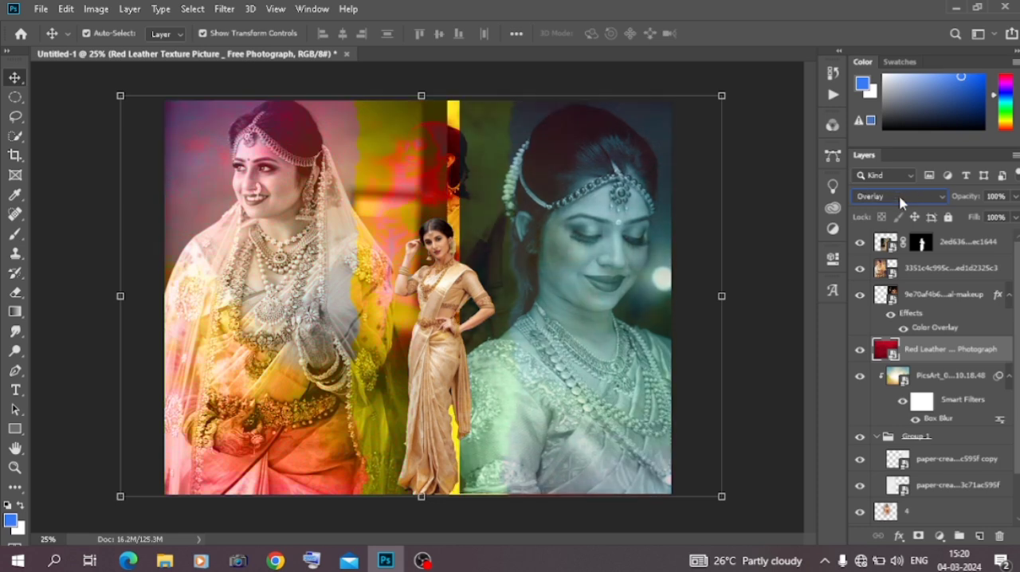
pyautogui.scroll(-4, 901, 203)
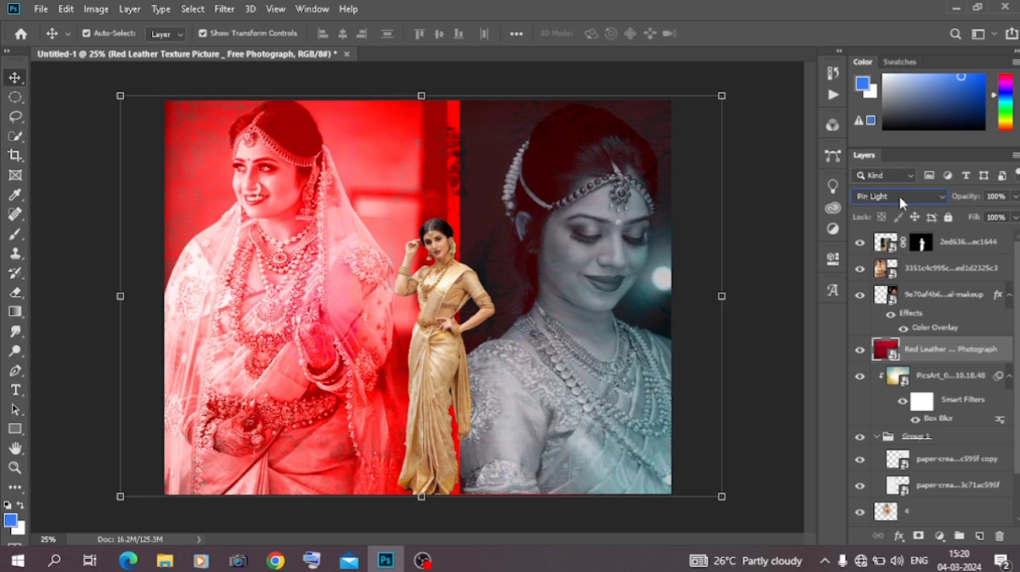
pyautogui.scroll(-3, 901, 203)
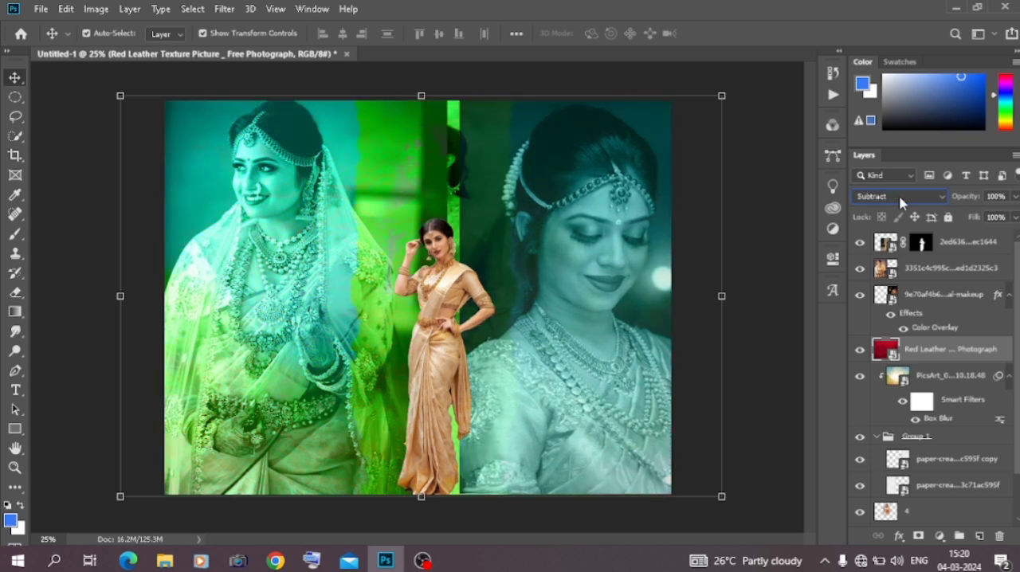
# Clip the red leather layer to the torn-paper group and set its blend mode to Normal
pyautogui.rightClick(947, 357)
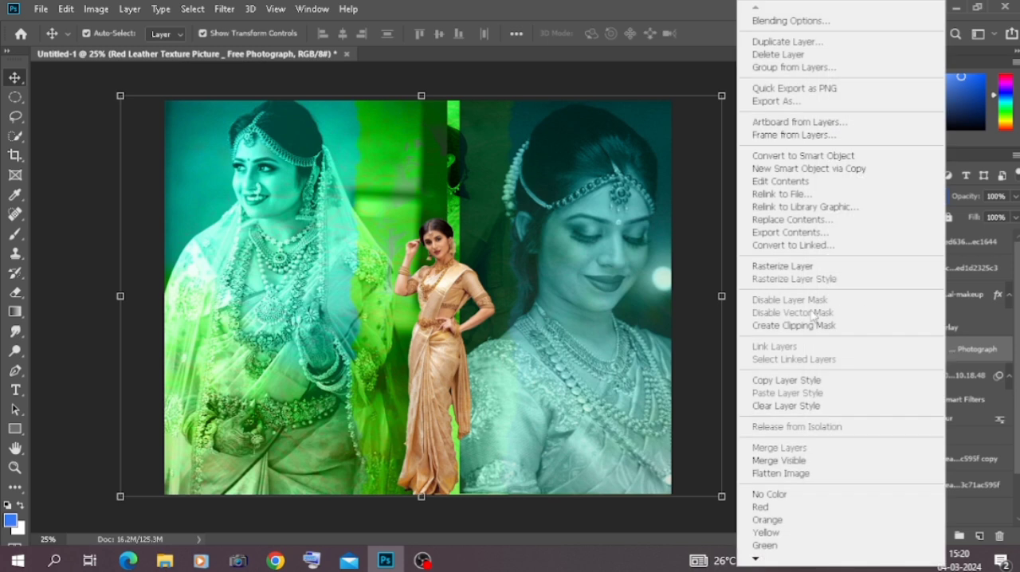
pyautogui.click(796, 325)
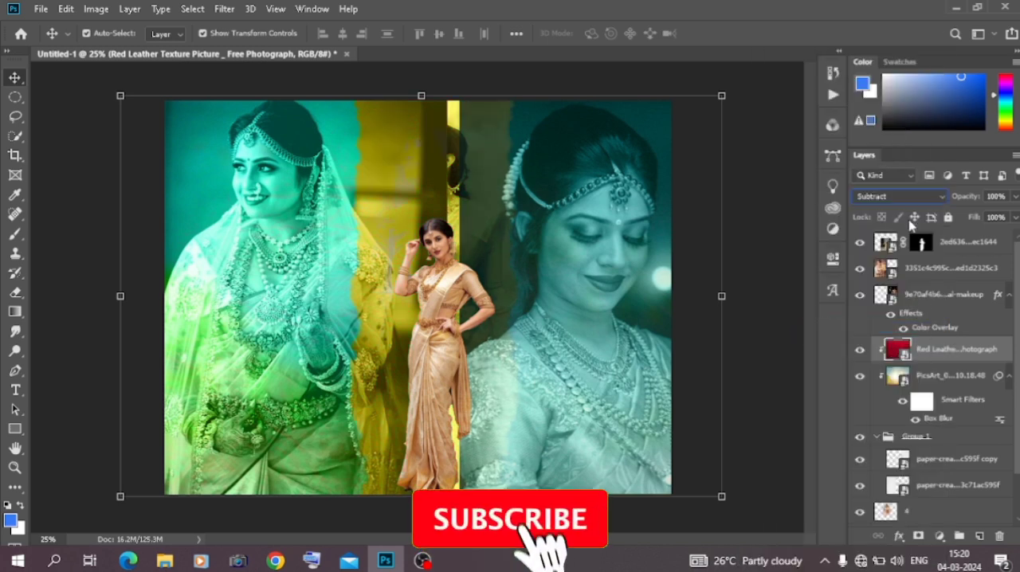
pyautogui.click(899, 196)
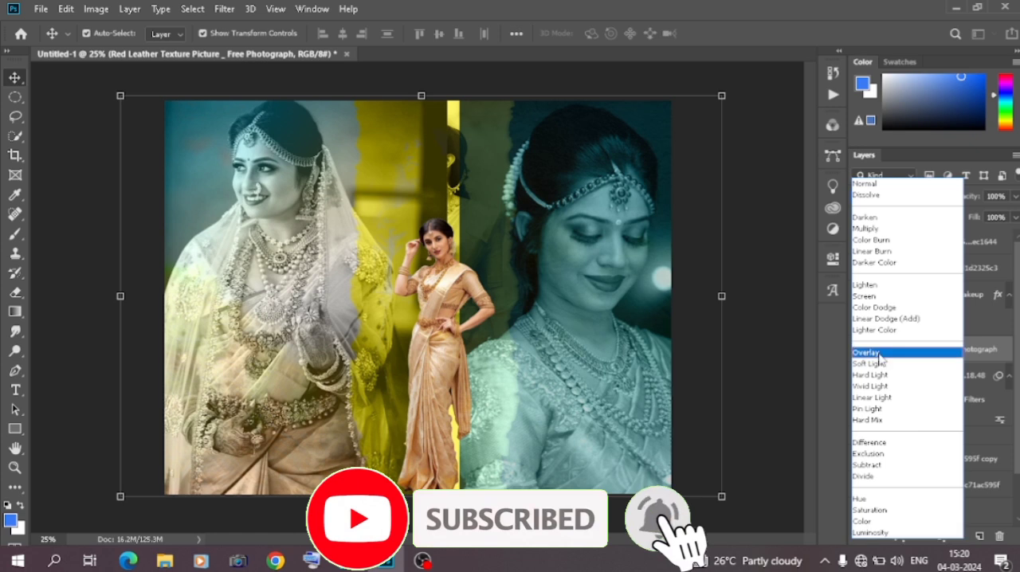
pyautogui.click(873, 188)
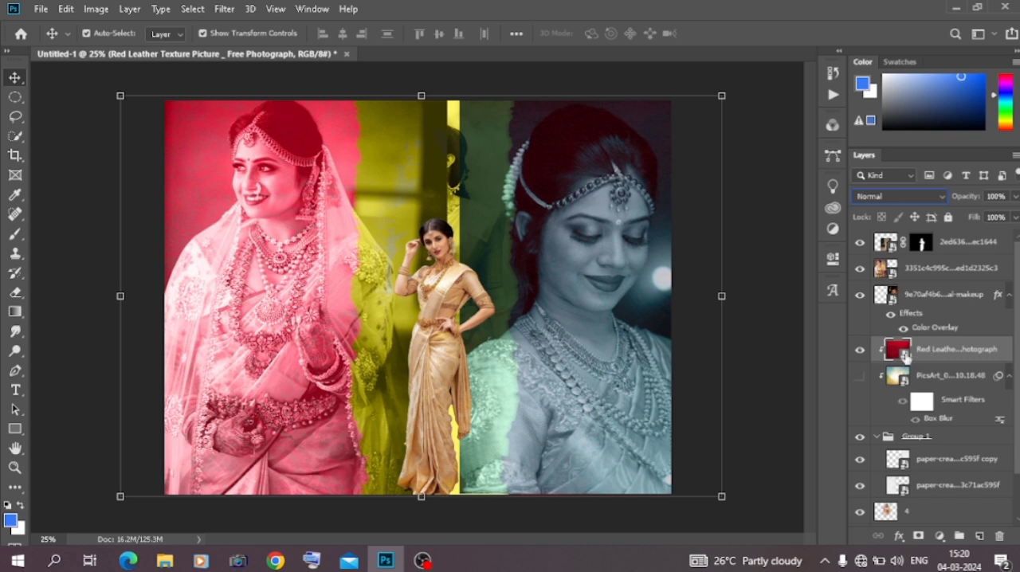
# Hide the red leather layer after trying the Darken blend mode on it, and show the PicsArt background layer
pyautogui.click(898, 197)
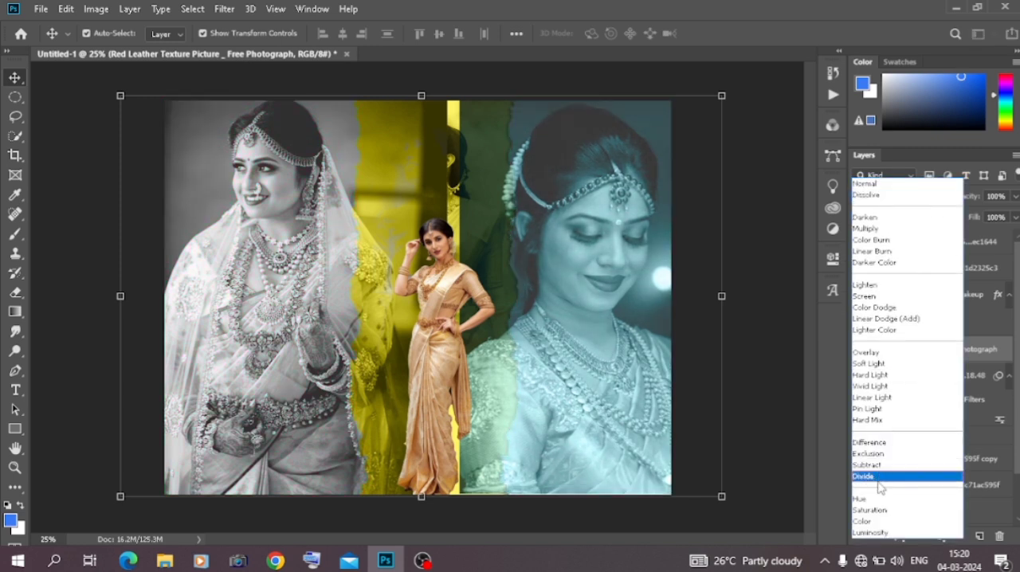
pyautogui.click(880, 188)
pyautogui.click(860, 350)
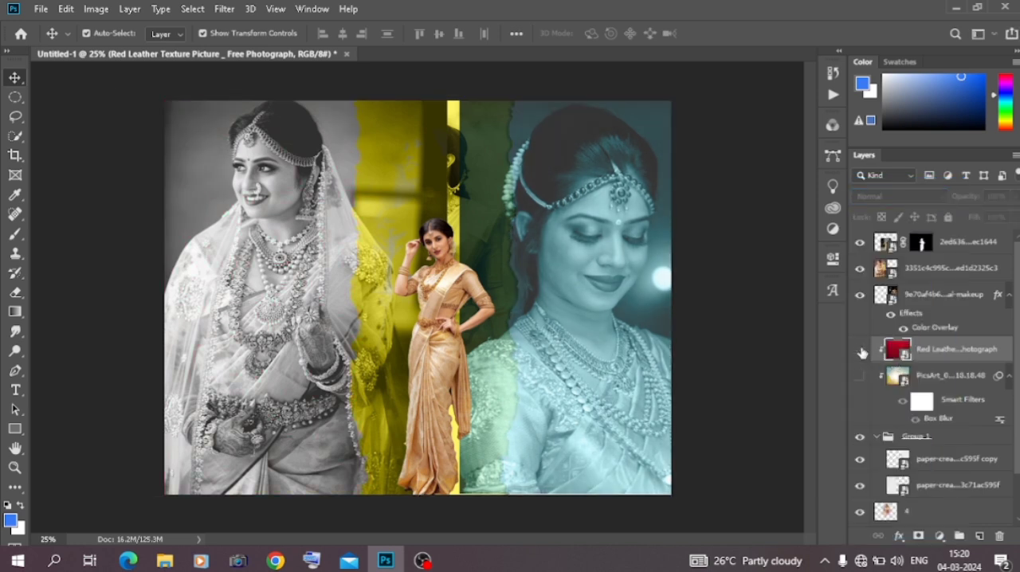
pyautogui.click(860, 374)
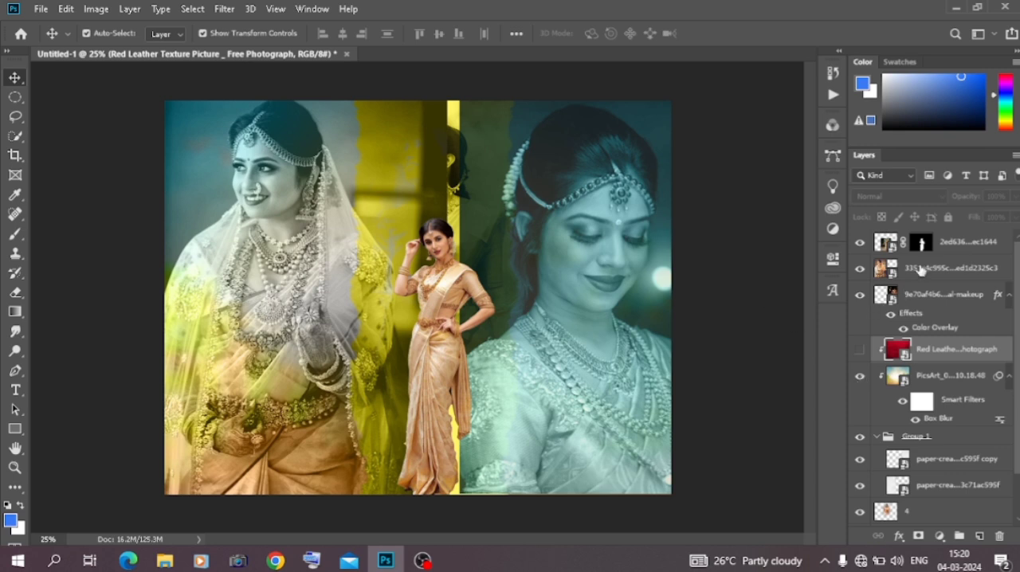
# Clip the veiled bride's and the downcast bride's layers to the torn-paper group and deselect them
pyautogui.click(919, 272)
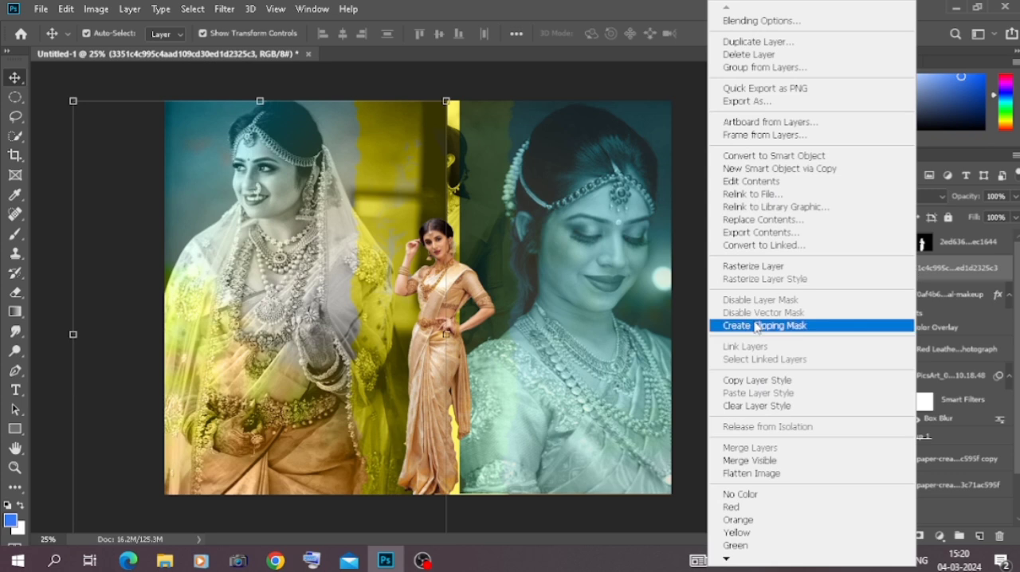
pyautogui.click(761, 325)
pyautogui.rightClick(910, 303)
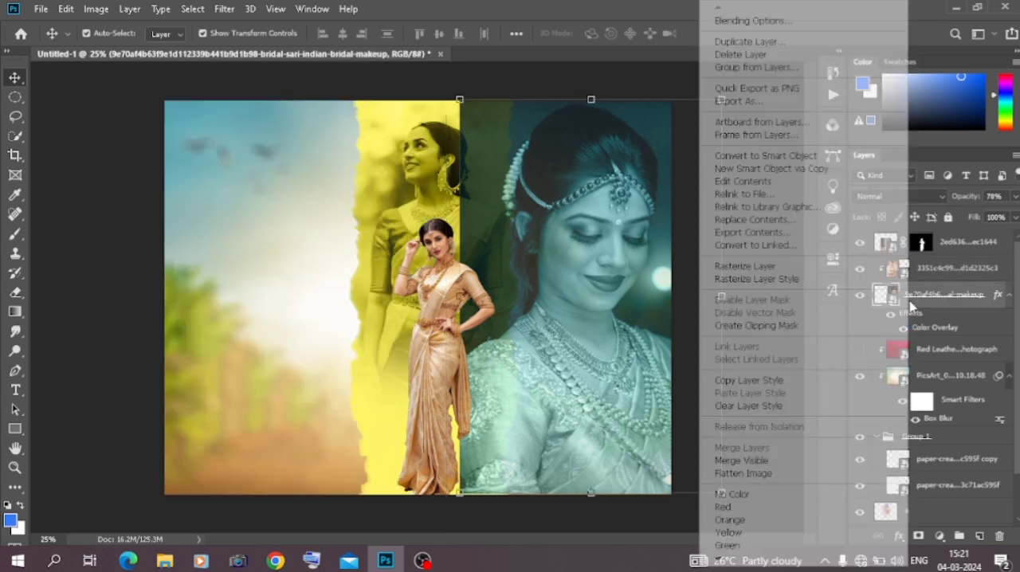
pyautogui.click(761, 326)
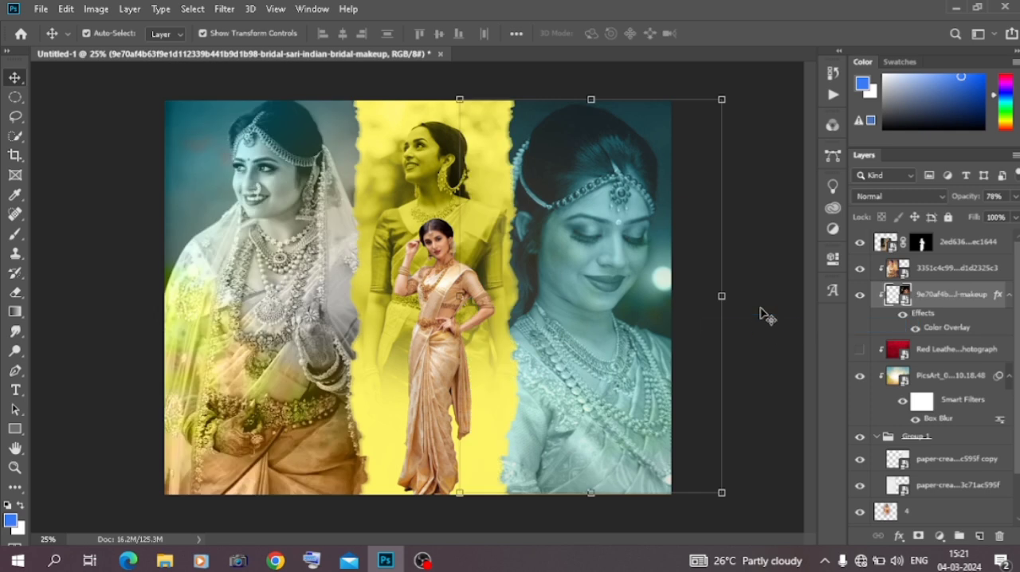
pyautogui.click(763, 312)
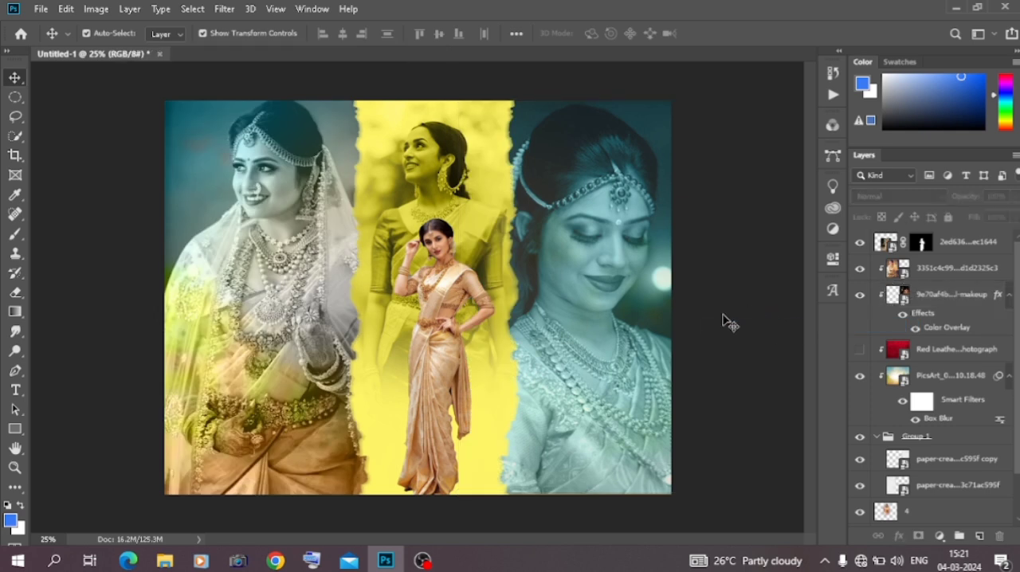
# Place the black-and-white treeline image Untitled-1yt - Copy from Downloads across the canvas's lower half, scaled to 229.43%
pyautogui.click(164, 561)
pyautogui.scroll(-8, 279, 386)
pyautogui.scroll(4, 279, 384)
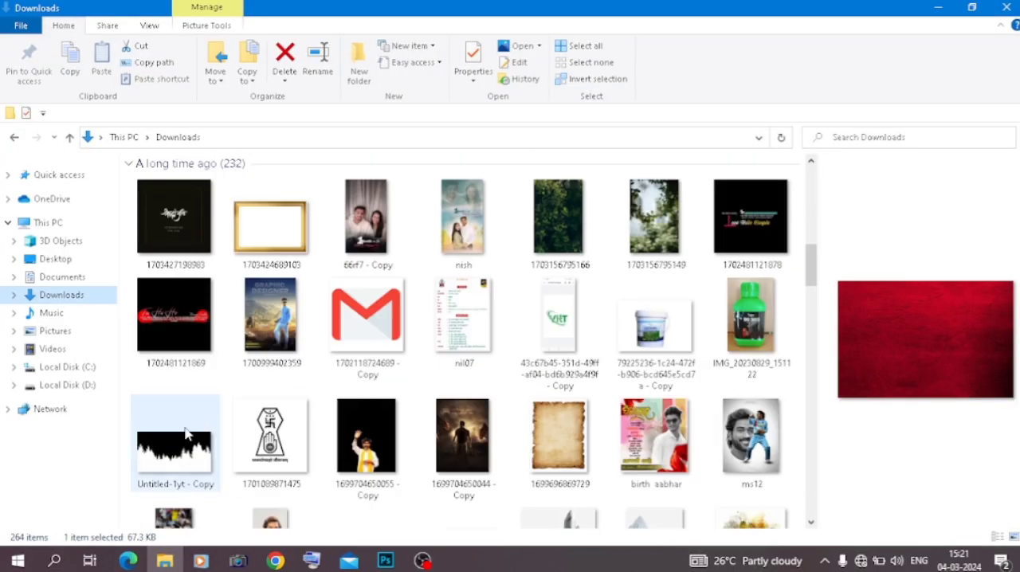
pyautogui.moveTo(185, 433); pyautogui.dragTo(422, 461)
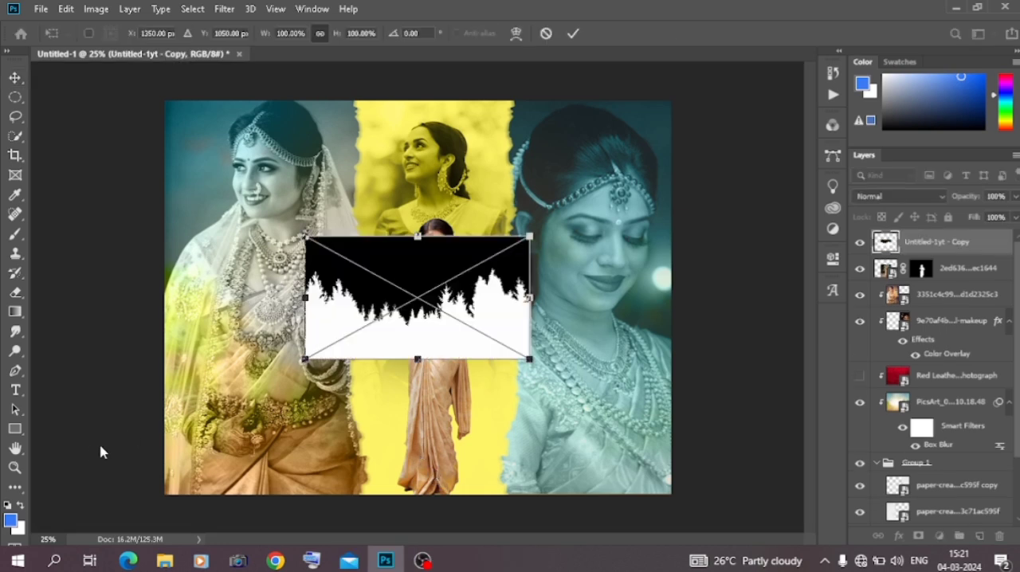
pyautogui.moveTo(304, 360); pyautogui.dragTo(29, 458)
pyautogui.moveTo(531, 366); pyautogui.dragTo(568, 366)
pyautogui.moveTo(484, 375); pyautogui.dragTo(596, 434)
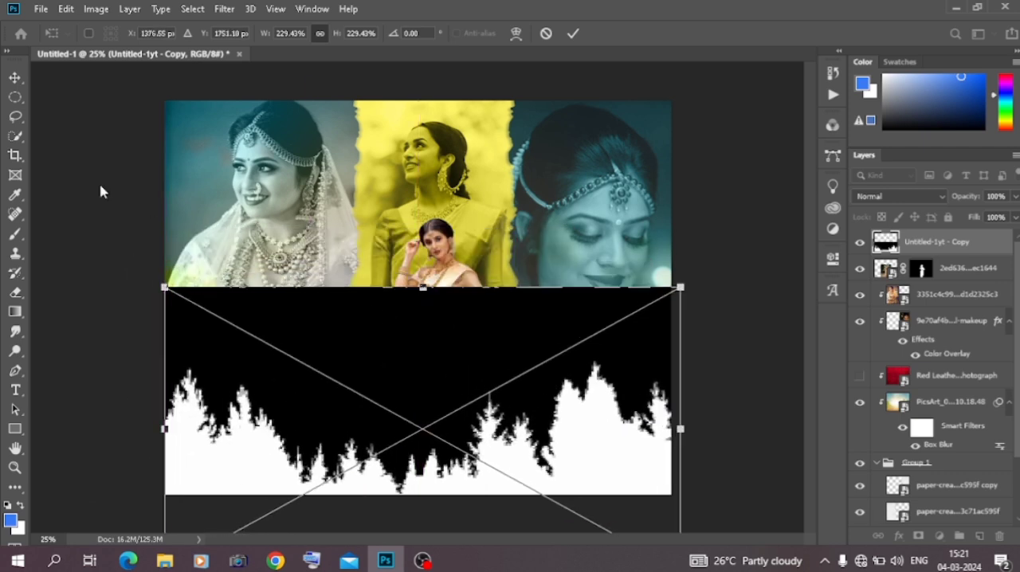
pyautogui.press('Return')
# Rasterize the treeline layer, remove its contiguous black area with a Magic Wand selection, and clear the selection
pyautogui.click(14, 137)
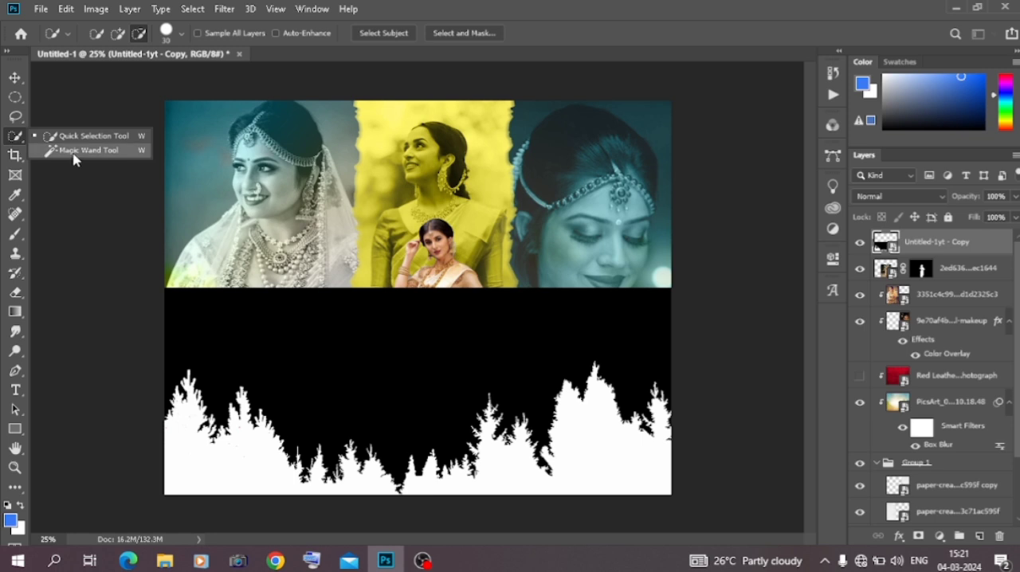
pyautogui.click(84, 150)
pyautogui.click(289, 354)
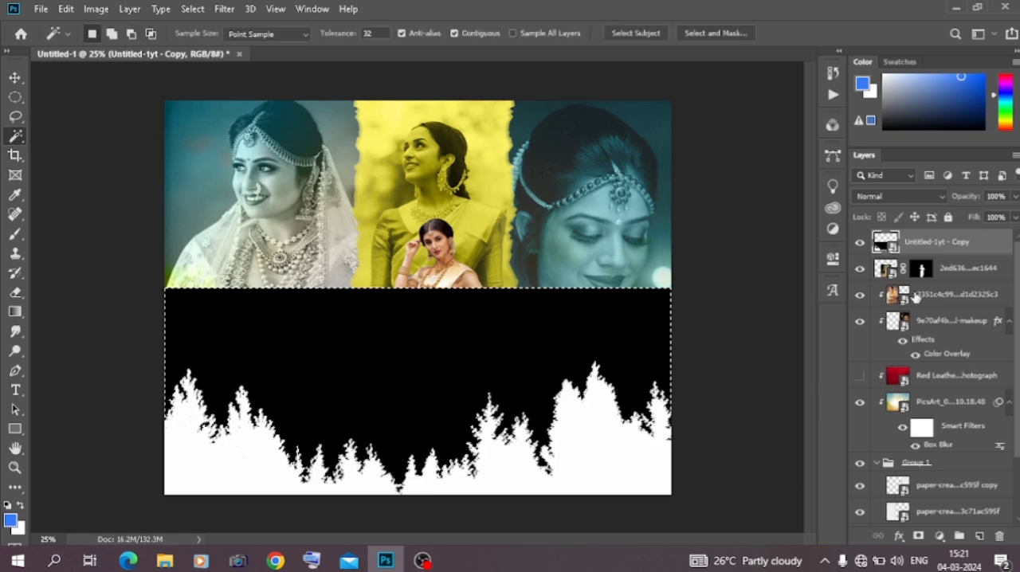
pyautogui.rightClick(930, 241)
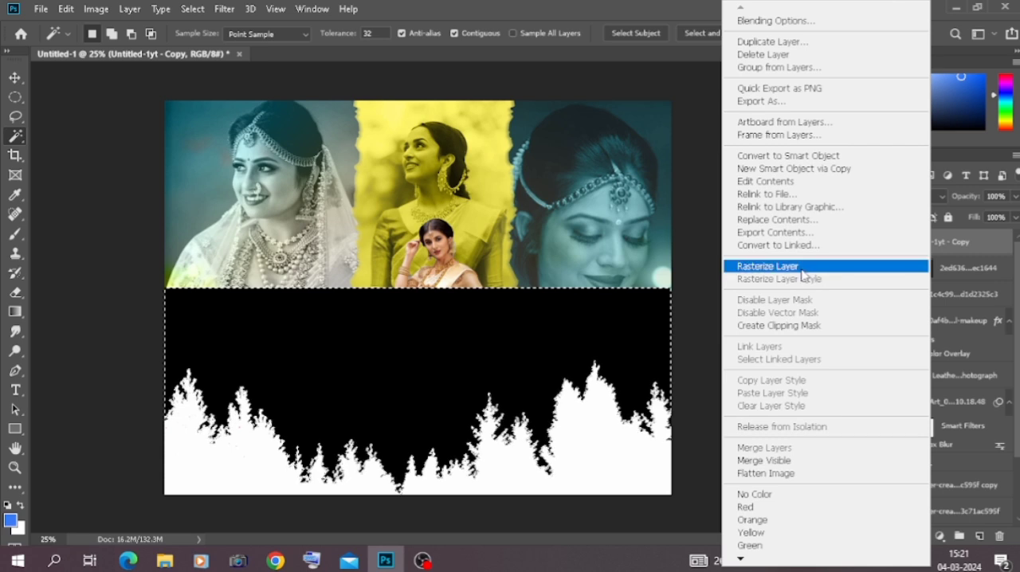
pyautogui.click(822, 266)
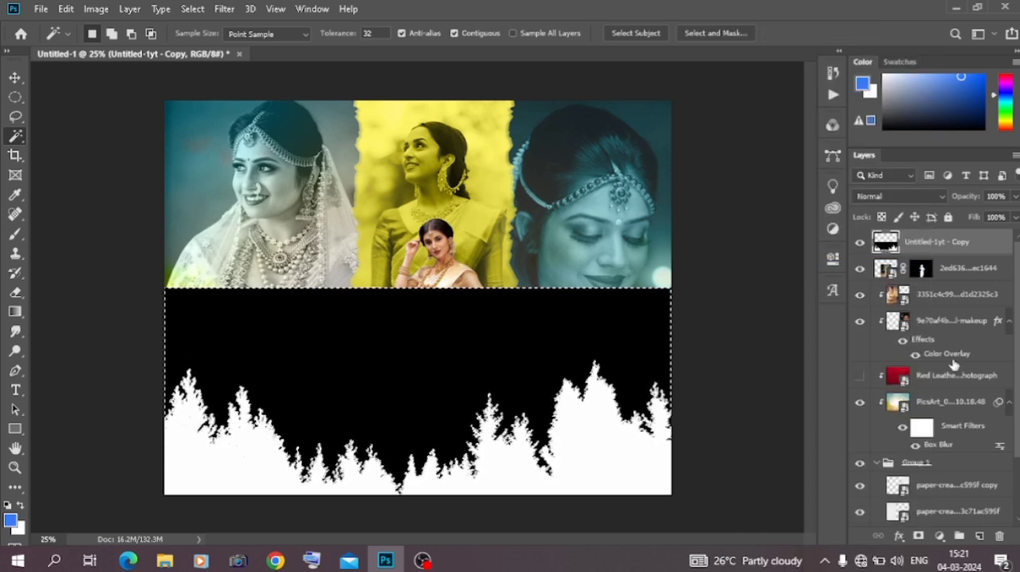
pyautogui.press('Delete')
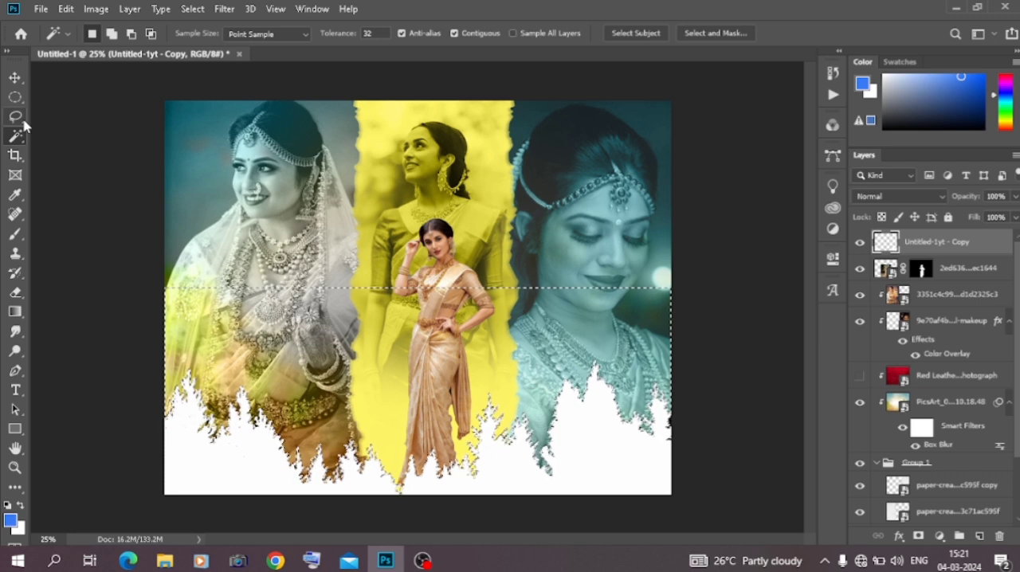
pyautogui.click(16, 98)
pyautogui.click(70, 125)
# Move the white treeline layer slightly upward on the canvas
pyautogui.click(16, 80)
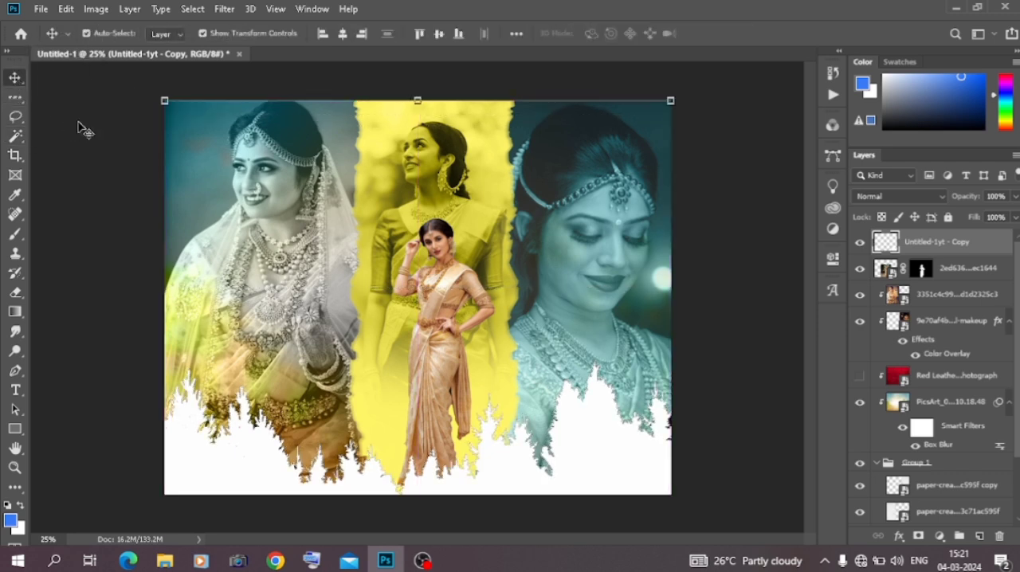
pyautogui.click(81, 126)
pyautogui.moveTo(519, 471); pyautogui.dragTo(519, 462)
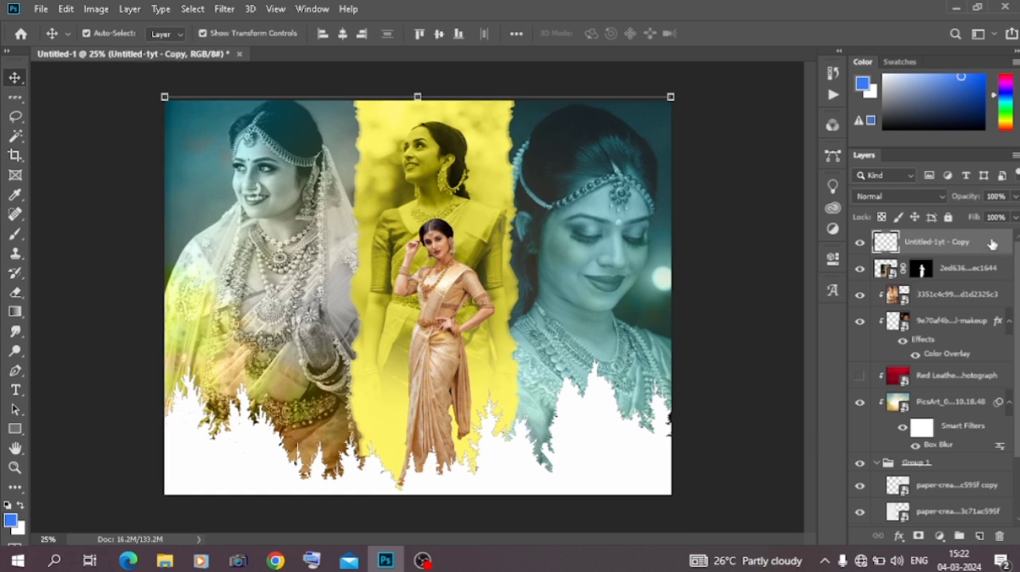
# Add a Color Overlay effect with Normal blend mode to the treeline layer
pyautogui.doubleClick(992, 244)
pyautogui.click(386, 379)
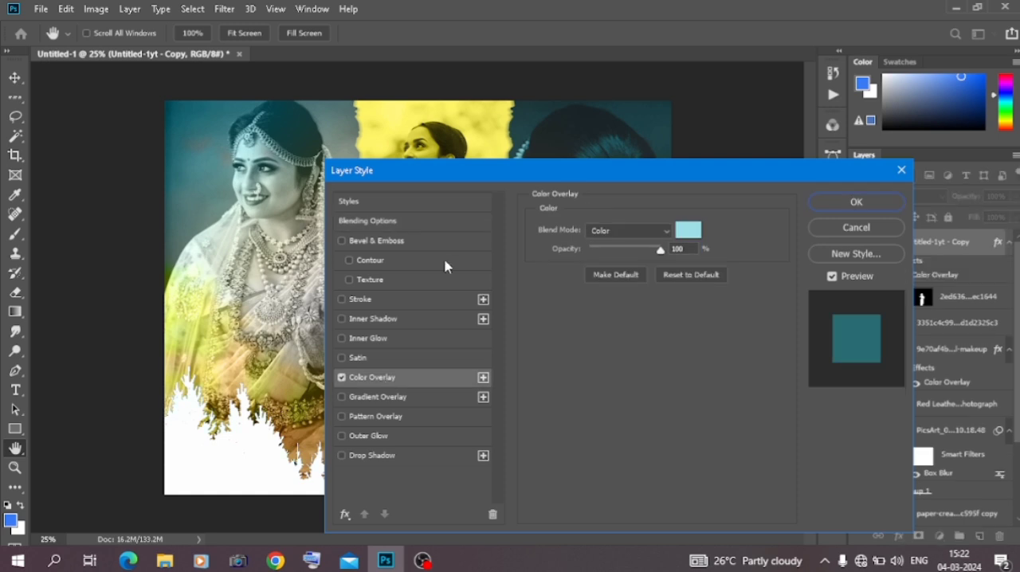
pyautogui.click(656, 230)
pyautogui.click(638, 184)
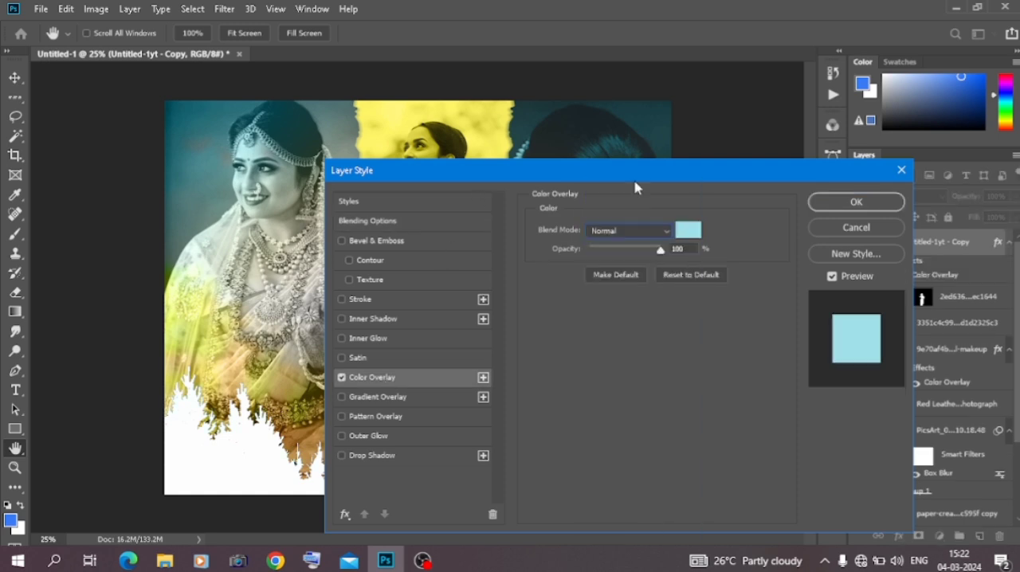
pyautogui.moveTo(537, 174); pyautogui.dragTo(734, 161)
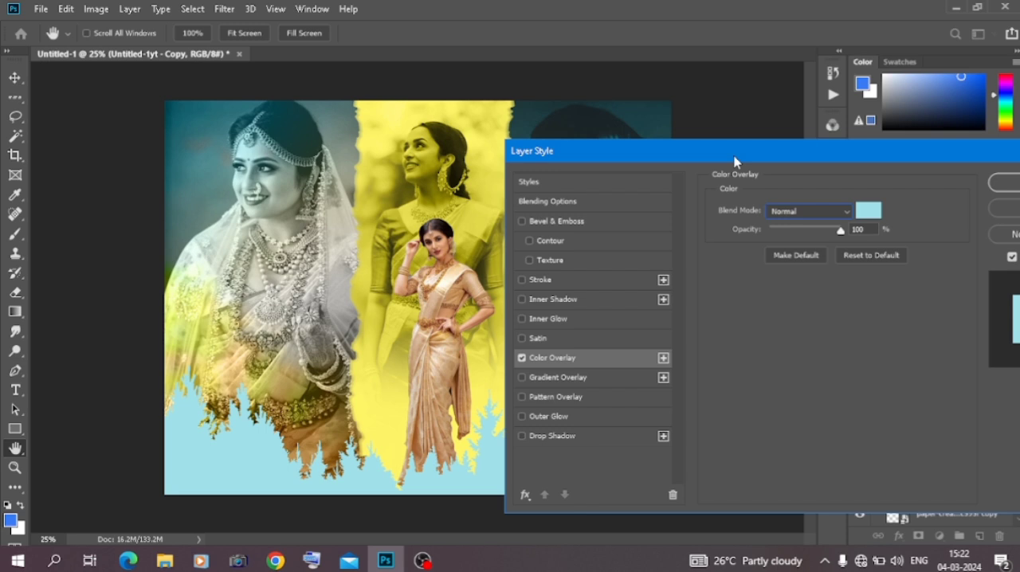
# Set the treeline's overlay colour to dark brown 372c05, apply the layer style and deselect the layer
pyautogui.click(871, 213)
pyautogui.moveTo(741, 416); pyautogui.dragTo(831, 456)
pyautogui.click(783, 423)
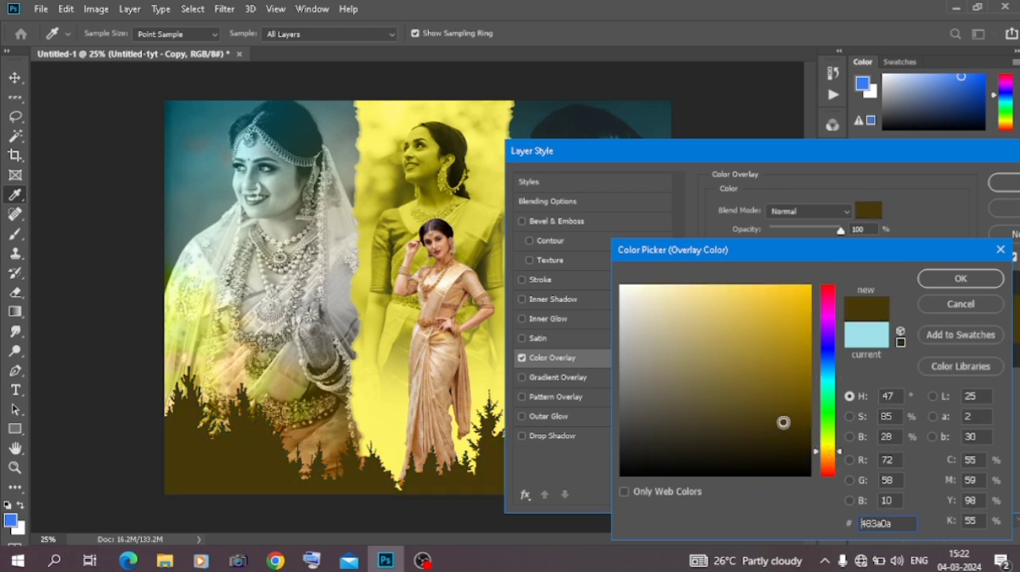
pyautogui.moveTo(785, 422); pyautogui.dragTo(795, 436)
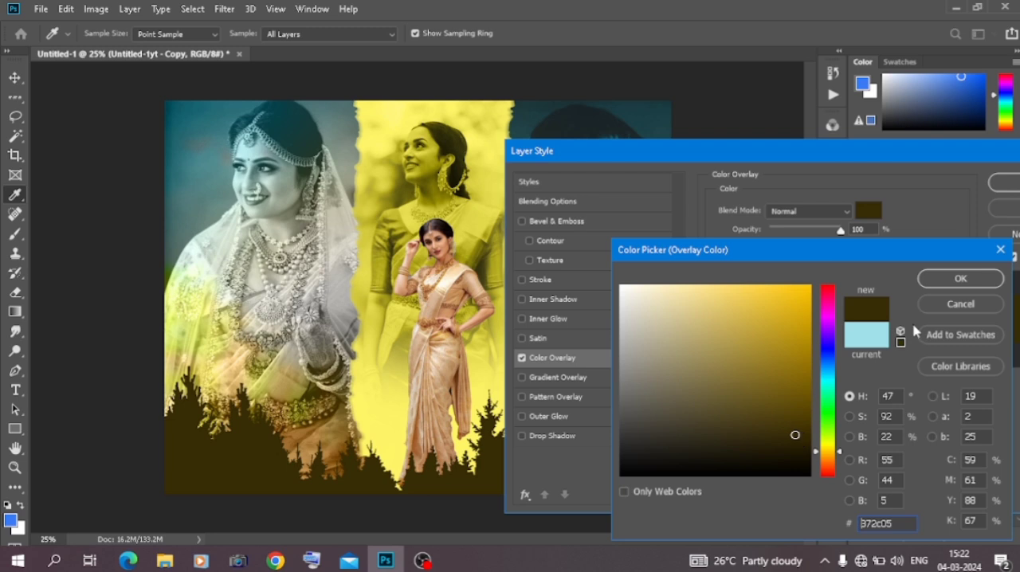
pyautogui.click(960, 278)
pyautogui.click(1004, 182)
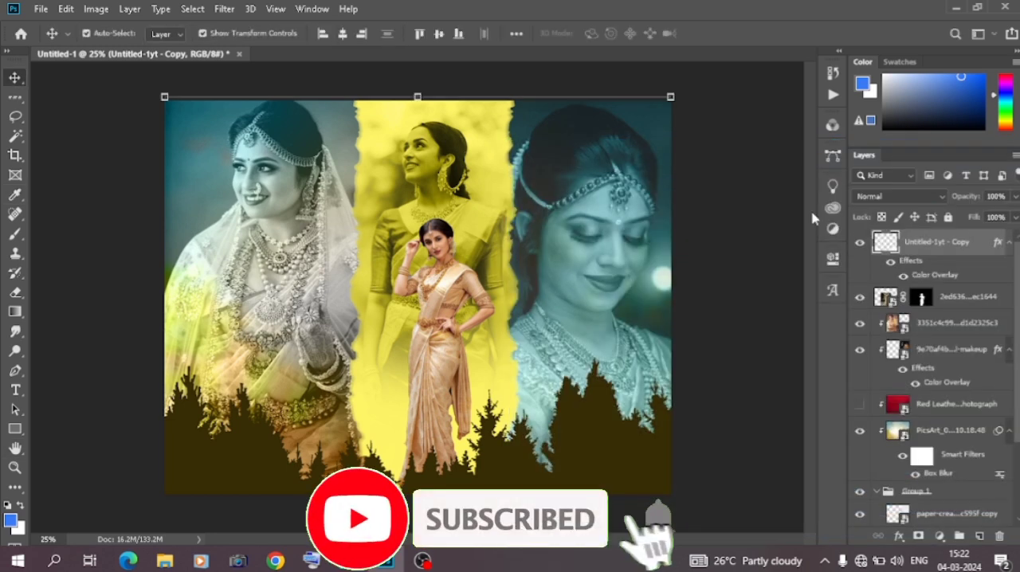
pyautogui.click(790, 205)
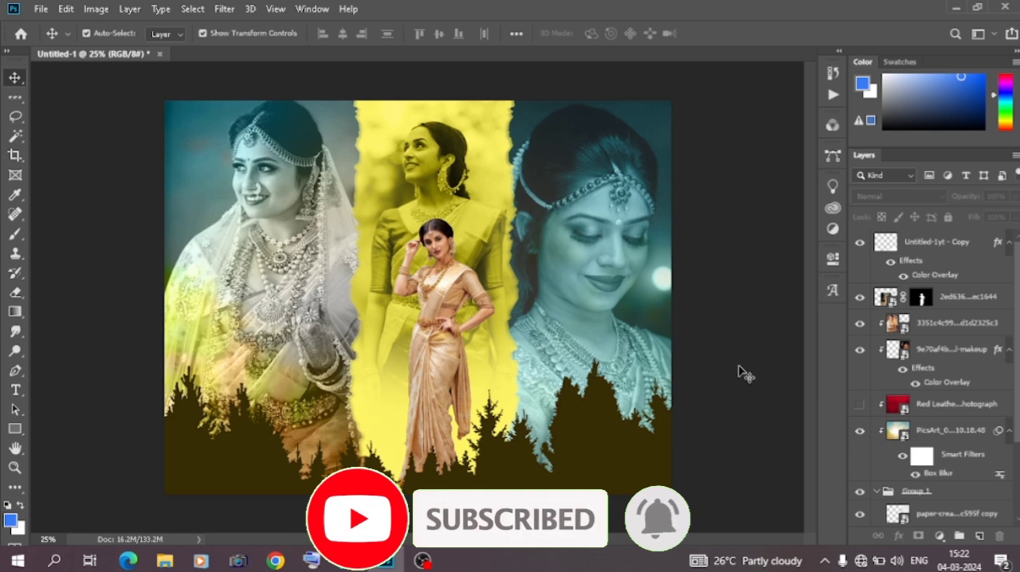
pyautogui.click(945, 241)
pyautogui.click(942, 537)
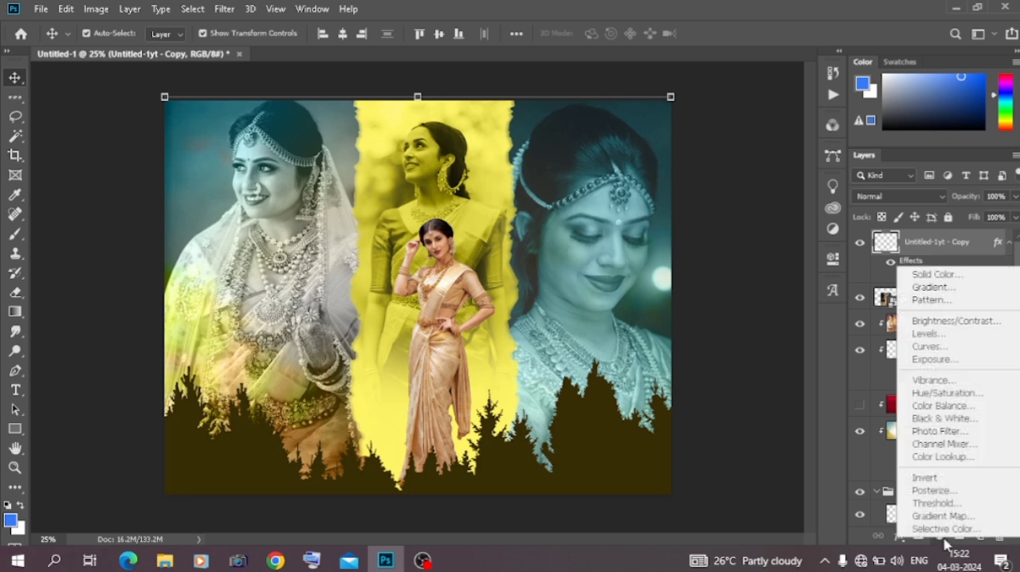
pyautogui.click(943, 456)
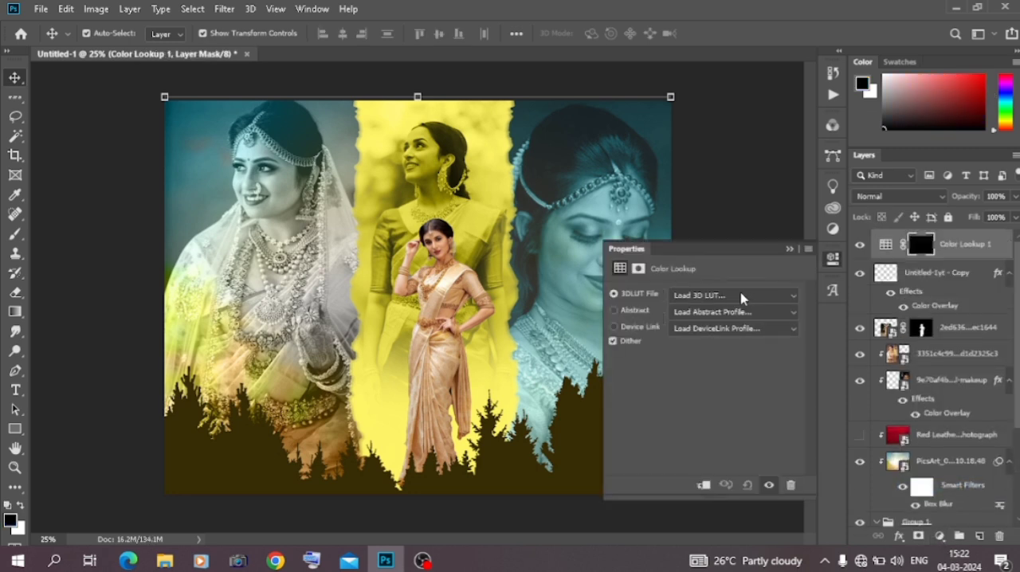
pyautogui.click(741, 298)
pyautogui.click(723, 51)
pyautogui.press('Down')
pyautogui.press('Down')
pyautogui.click(786, 252)
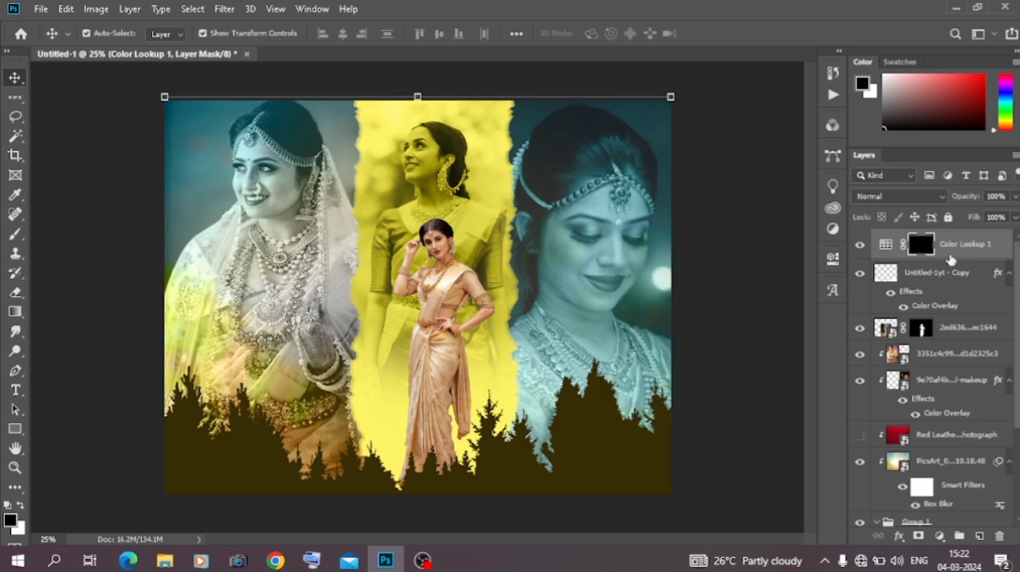
pyautogui.press('Delete')
pyautogui.click(777, 263)
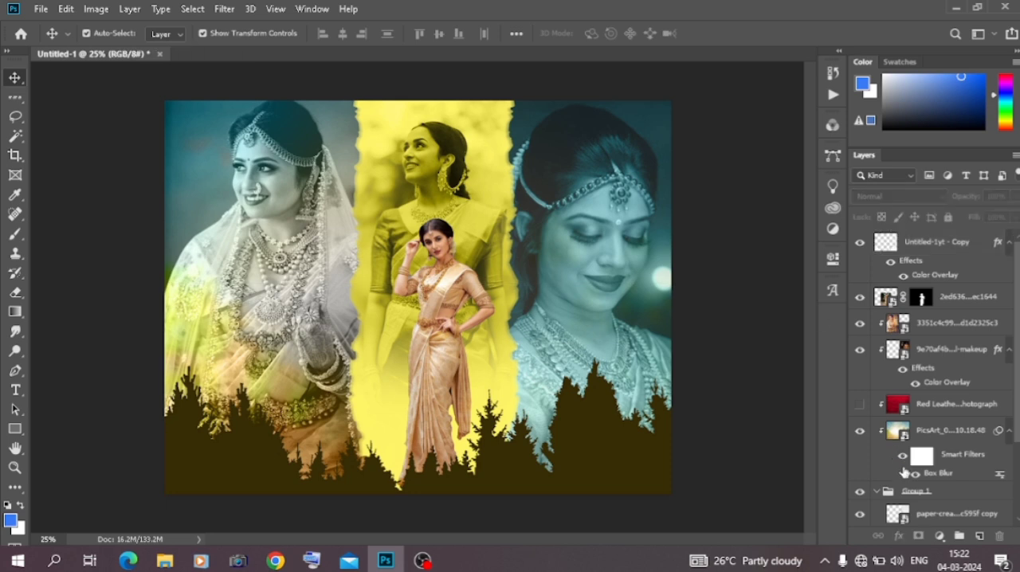
# Add a Color Lookup adjustment layer above all layers with the 2Strip.look 3D LUT
pyautogui.click(938, 537)
pyautogui.click(941, 455)
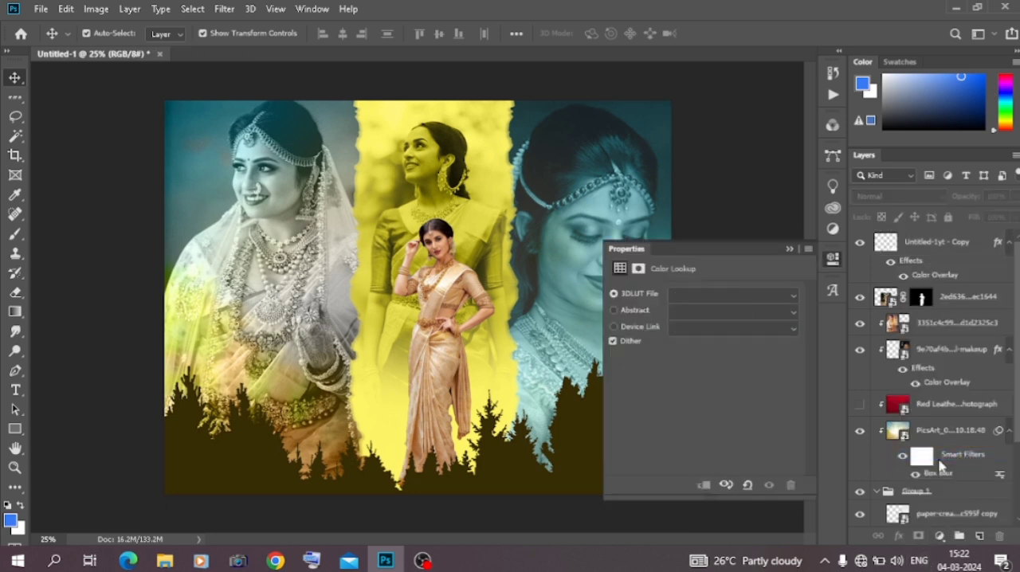
pyautogui.click(725, 296)
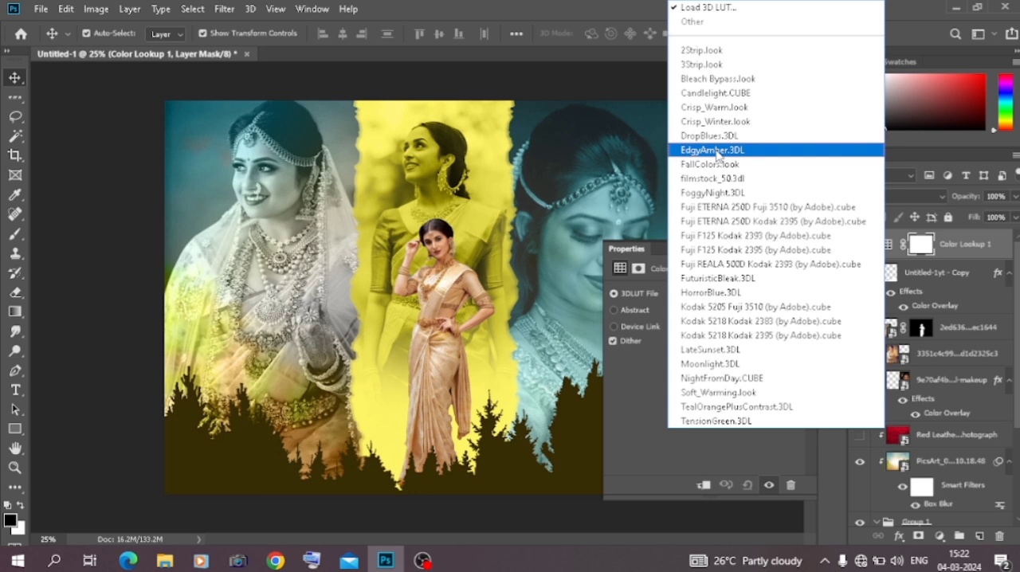
pyautogui.click(713, 46)
# Try successive 3D LUTs on the Color Lookup layer up to LateSunset.3DL, and lower the layer's opacity to 23%
pyautogui.press('Down')
pyautogui.press('Down')
pyautogui.press('Down')
pyautogui.press('Down')
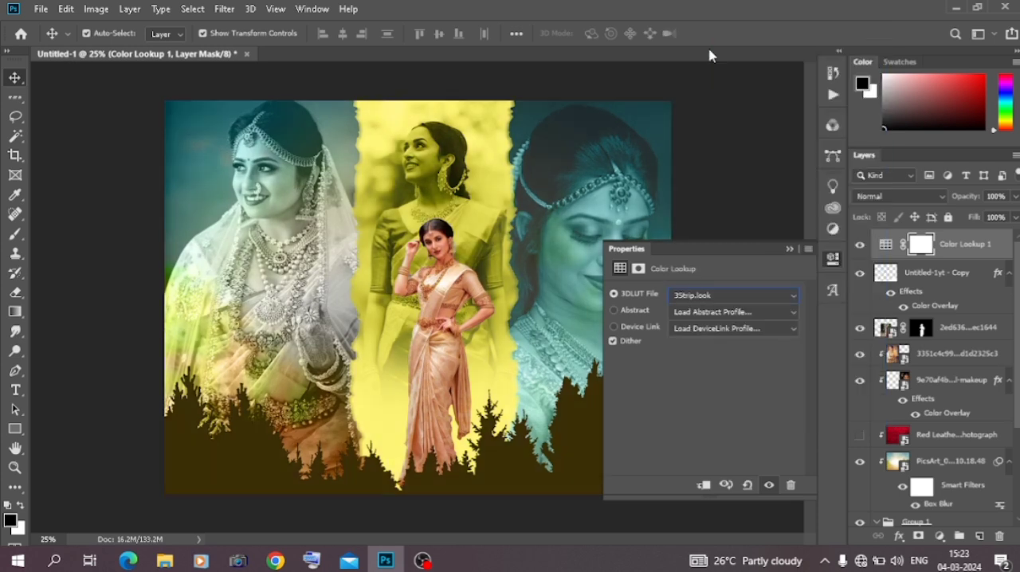
pyautogui.press('Down')
pyautogui.press('Down')
pyautogui.press('Down')
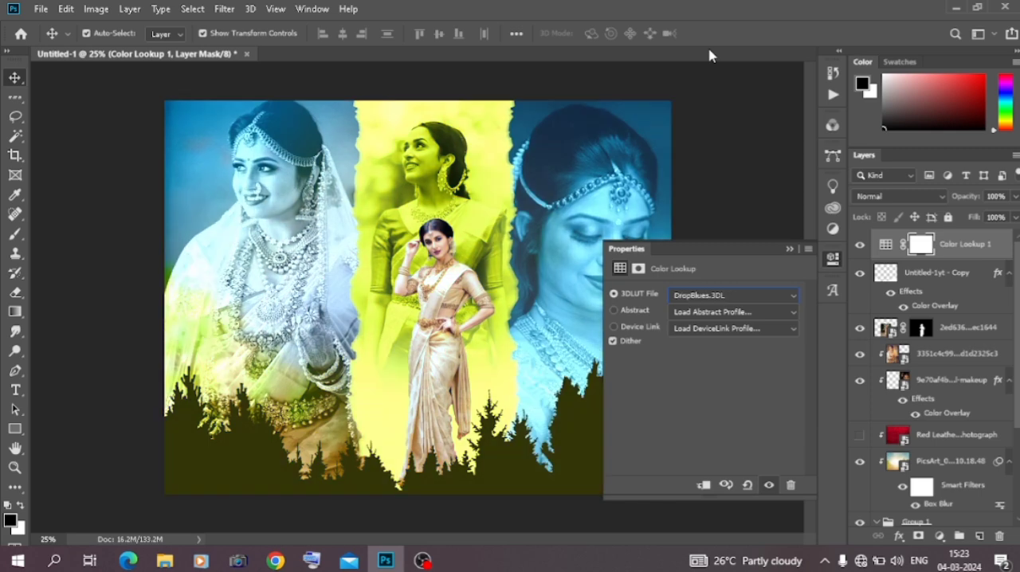
pyautogui.press('Down')
pyautogui.press('Down')
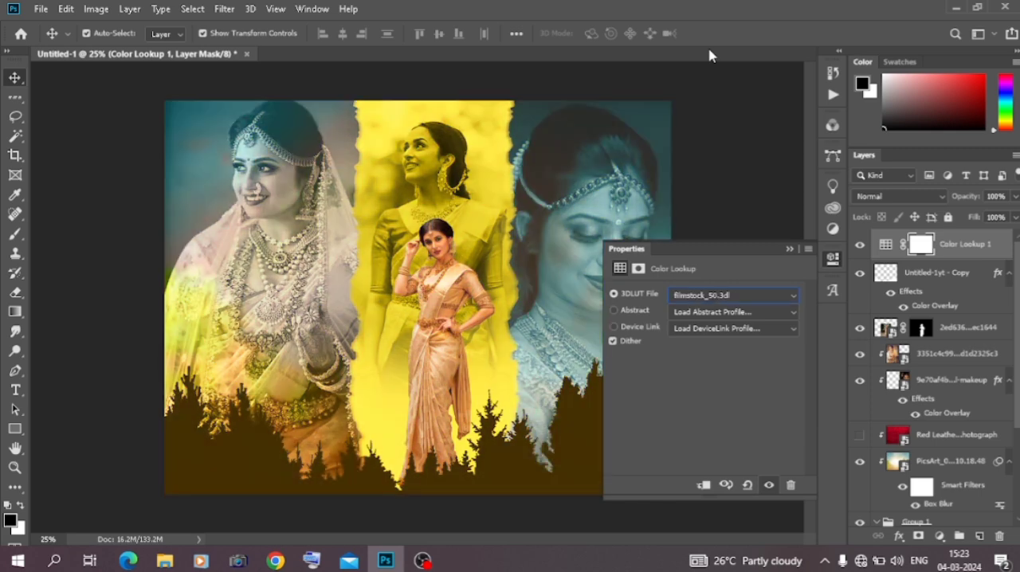
pyautogui.press('Down')
pyautogui.press('Down')
pyautogui.press('Down')
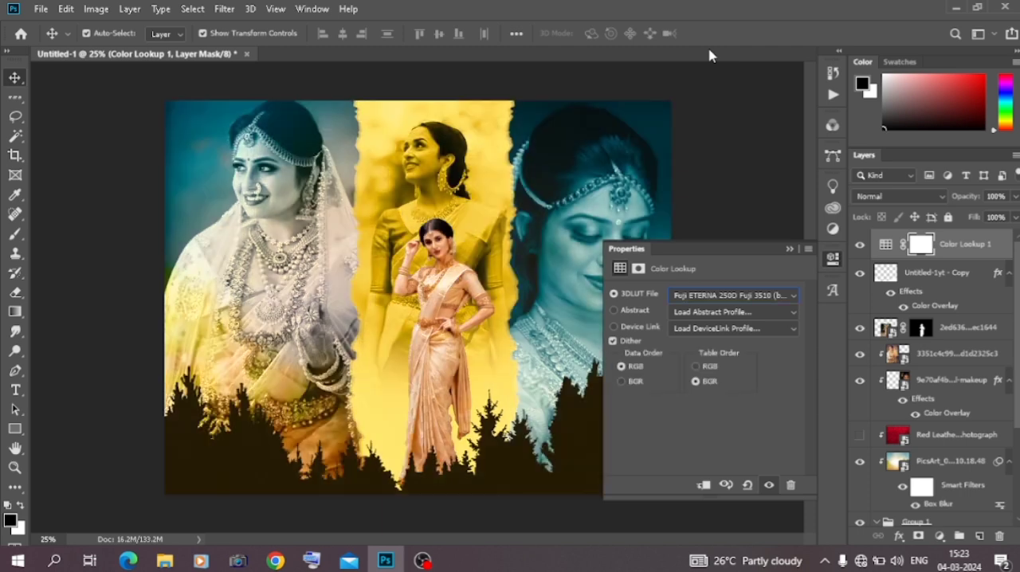
pyautogui.press('Down')
pyautogui.press('Down')
pyautogui.press('Down')
pyautogui.press('Down')
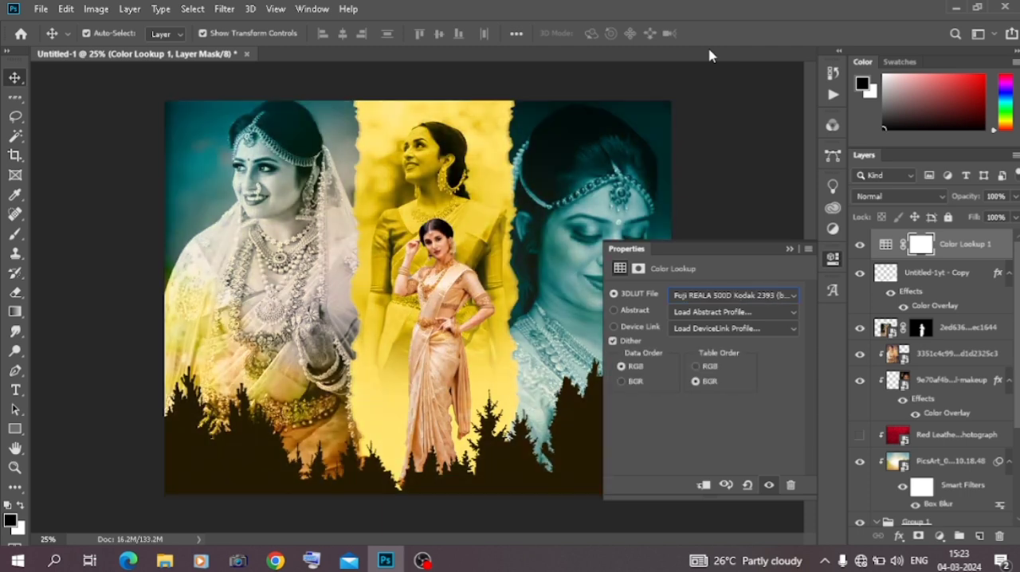
pyautogui.press('Down')
pyautogui.press('Down')
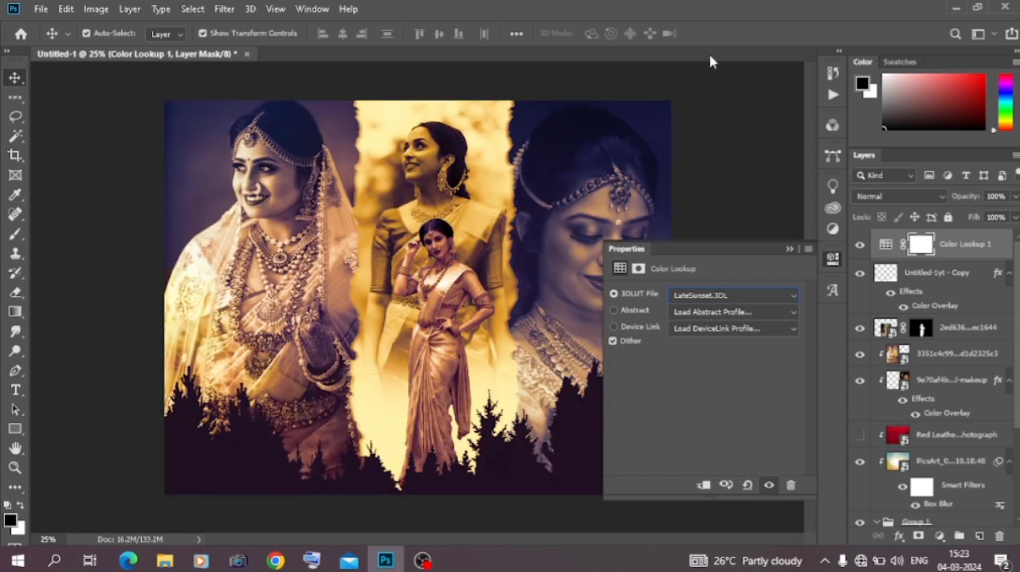
pyautogui.click(789, 249)
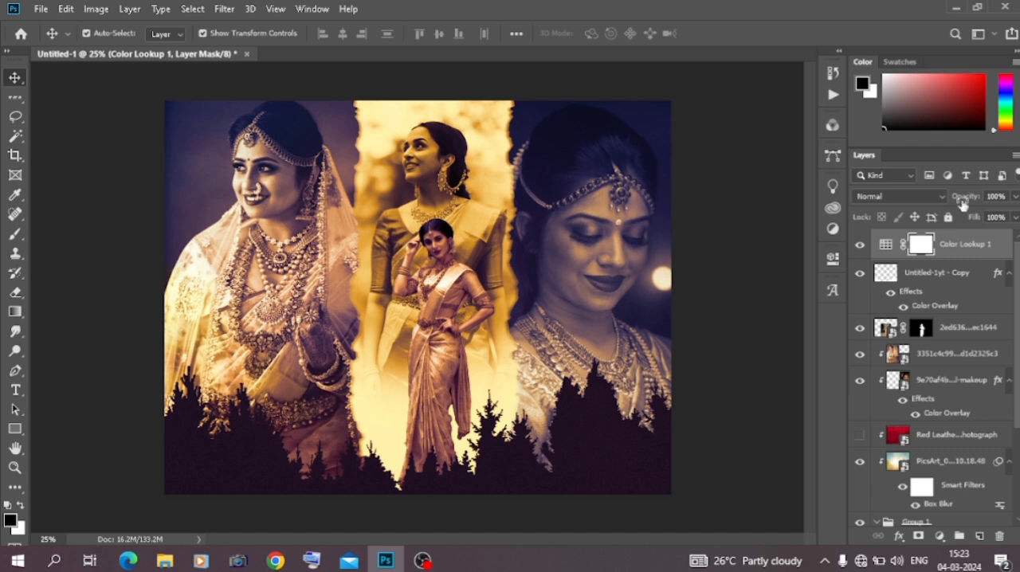
pyautogui.moveTo(972, 201); pyautogui.dragTo(915, 196)
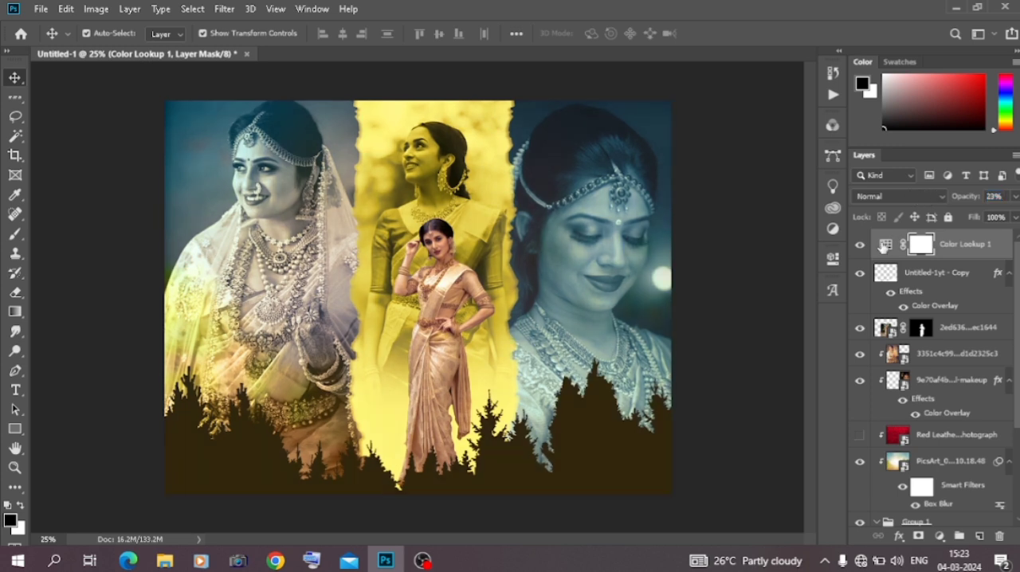
# Try the 3D LUTs from Bleach Bypass.look through Fuji F125 Kodak 2395 on the Color Lookup layer
pyautogui.doubleClick(884, 244)
pyautogui.click(734, 295)
pyautogui.click(738, 77)
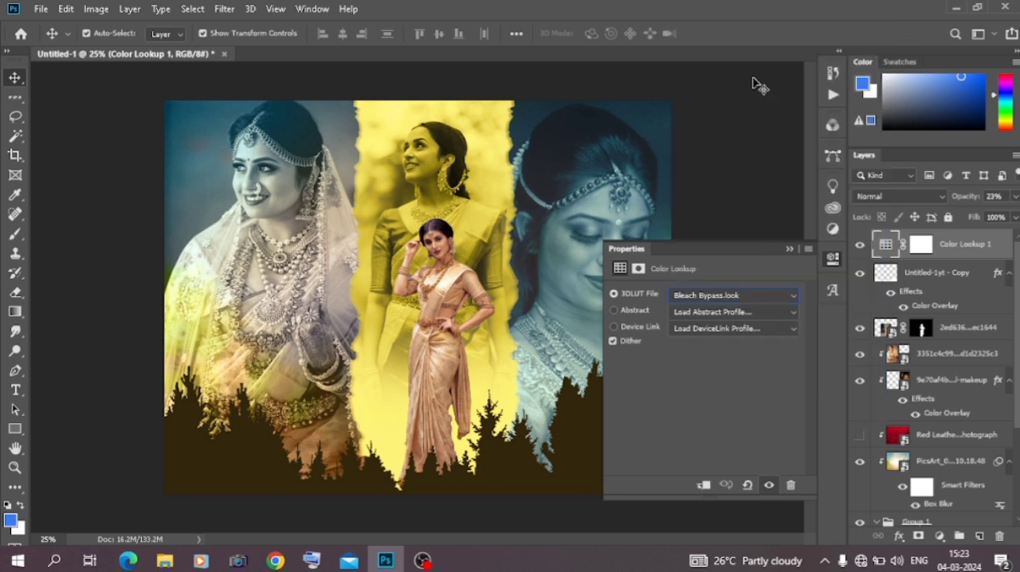
pyautogui.press('Down')
pyautogui.press('Down')
pyautogui.press('Down')
pyautogui.press('Down')
pyautogui.press('Down')
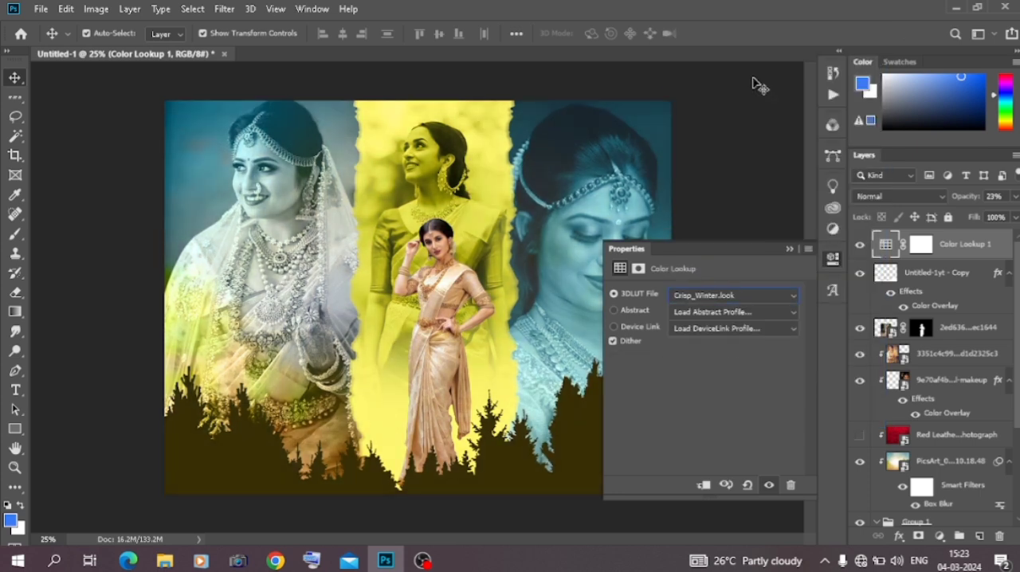
pyautogui.press('Down')
pyautogui.press('Down')
pyautogui.press('Down')
pyautogui.press('Down')
pyautogui.press('Down')
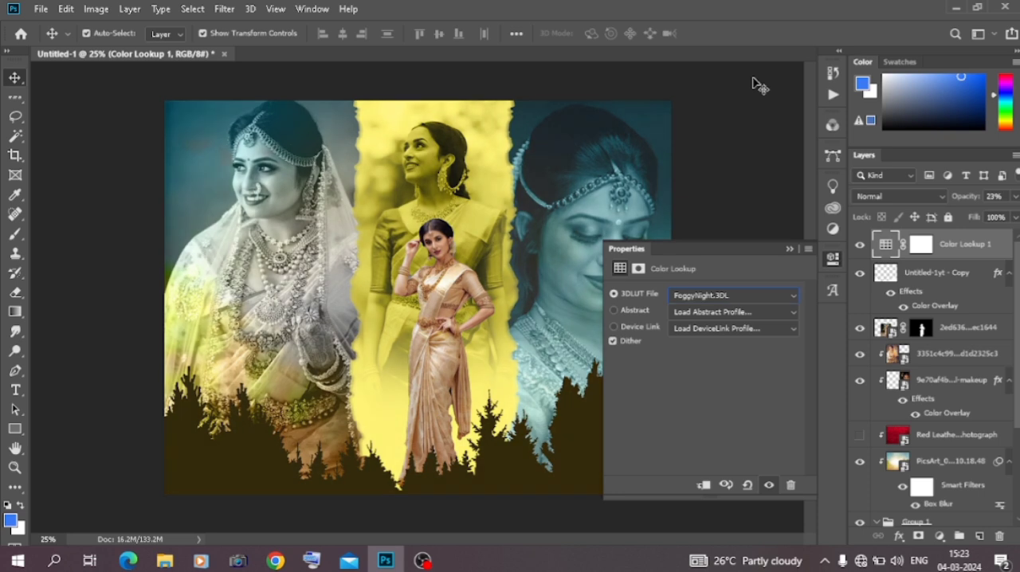
pyautogui.press('Down')
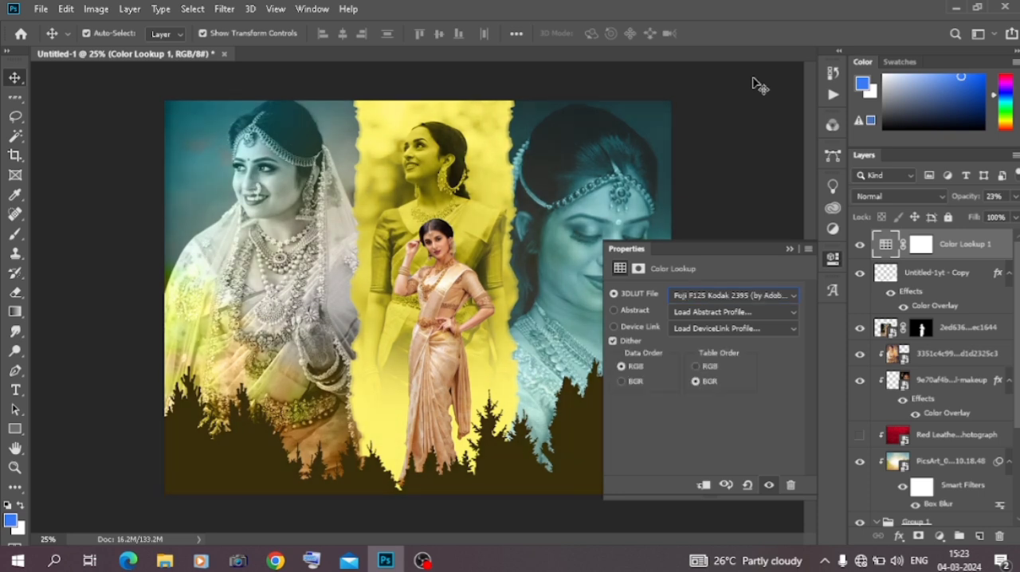
# Try the FallColors.look 3D LUT on the Color Lookup layer at 49% opacity
pyautogui.moveTo(973, 197); pyautogui.dragTo(985, 200)
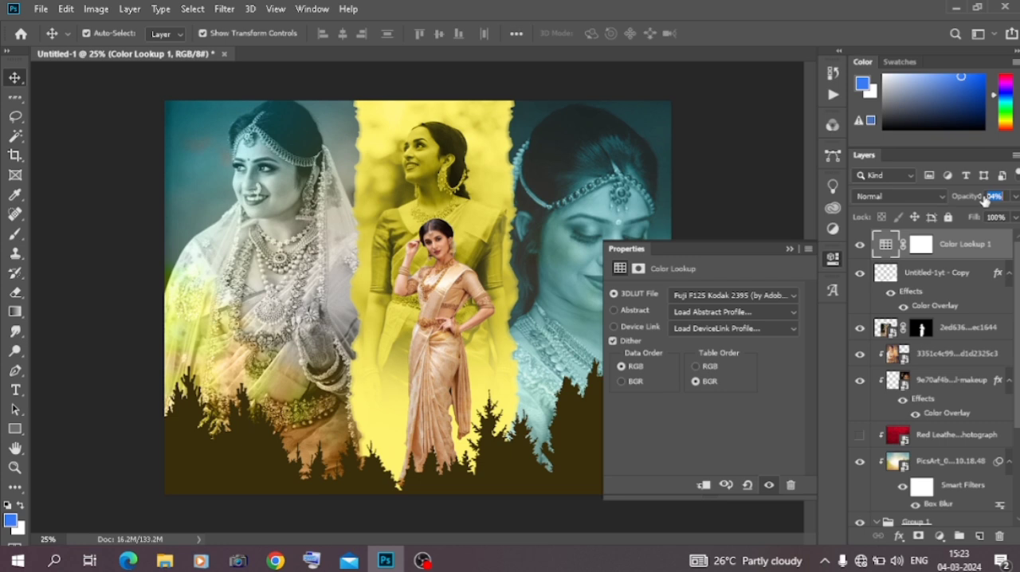
pyautogui.click(765, 297)
pyautogui.click(733, 167)
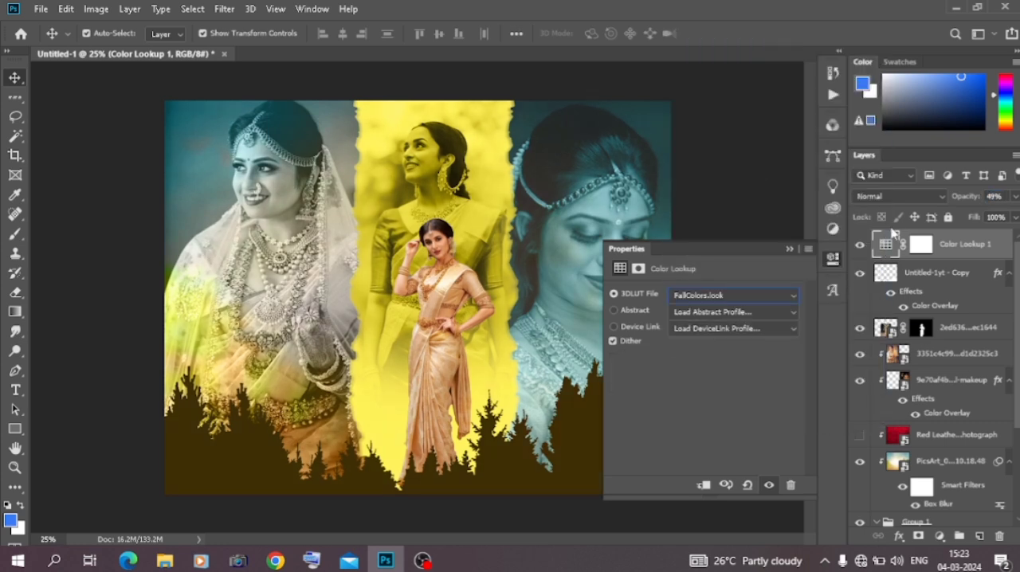
# Raise the Color Lookup layer's opacity to 100% and set its 3D LUT to 2Strip.look
pyautogui.moveTo(967, 199); pyautogui.dragTo(1000, 199)
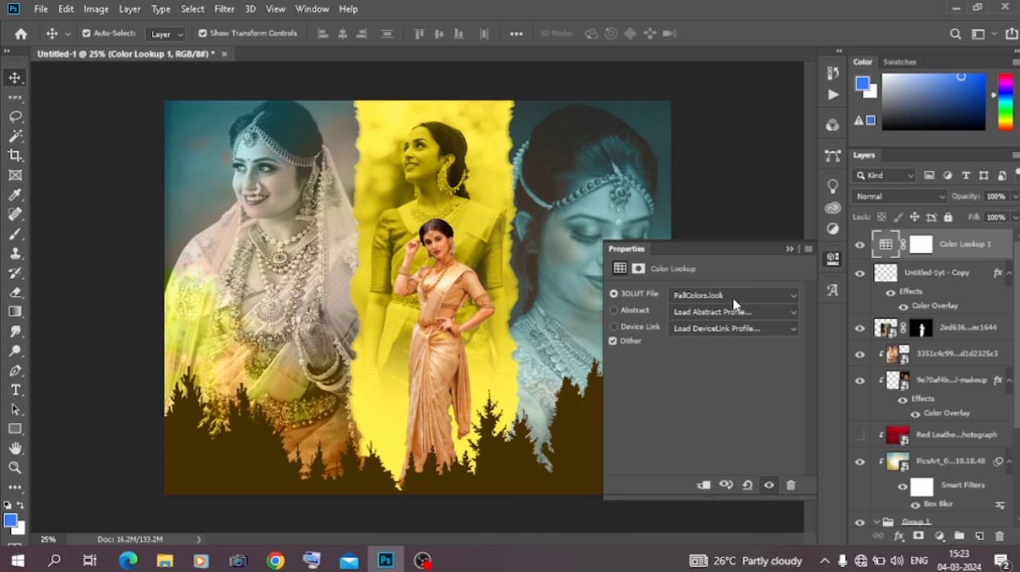
pyautogui.click(733, 304)
pyautogui.click(744, 63)
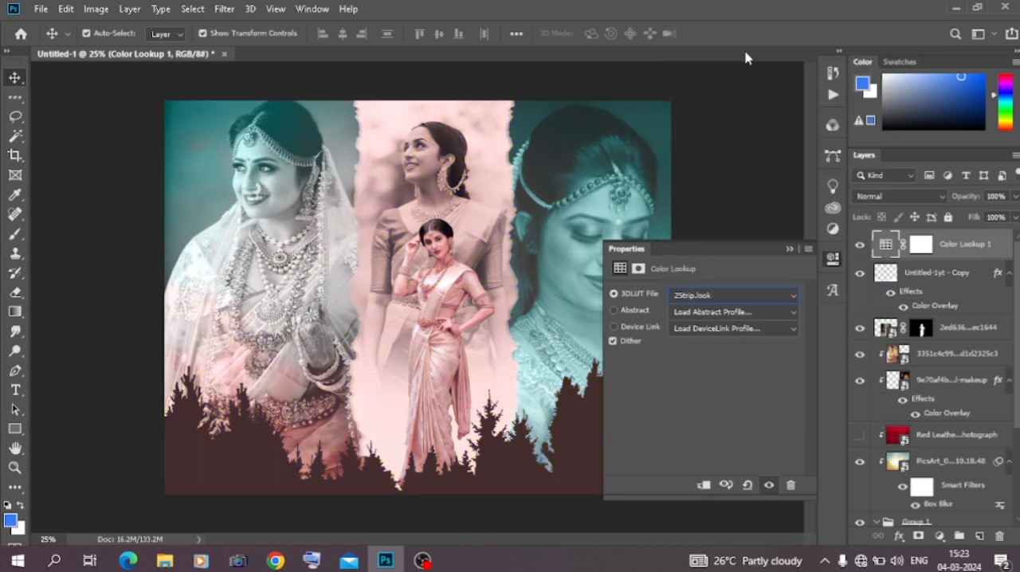
# Try 3Strip.look and DropBlues.3DL on the Color Lookup layer, and set its 3D LUT to EdgyAmber.3DL at 68% opacity
pyautogui.press('Down')
pyautogui.press('Down')
pyautogui.press('Down')
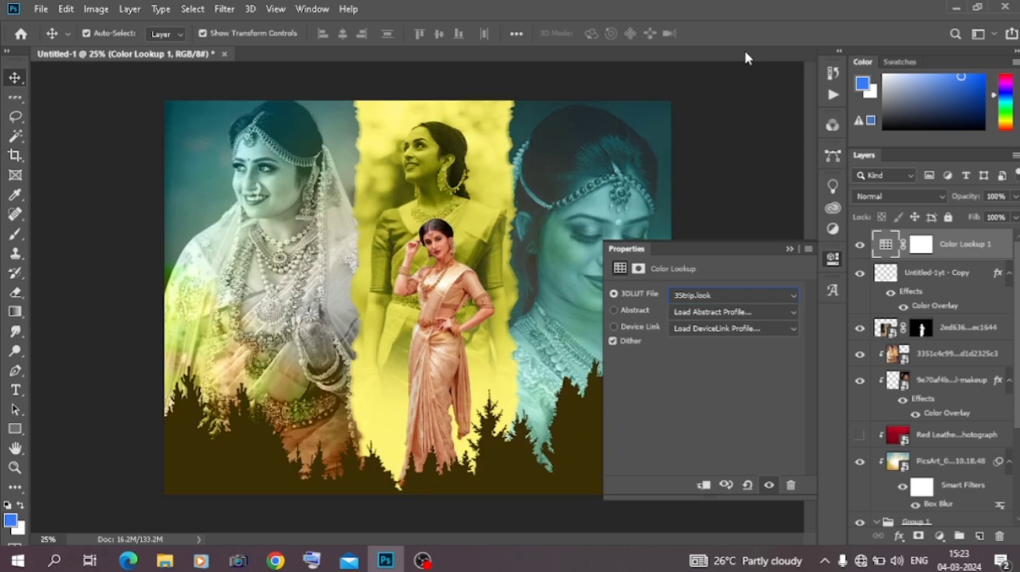
pyautogui.press('Down')
pyautogui.press('Down')
pyautogui.press('Down')
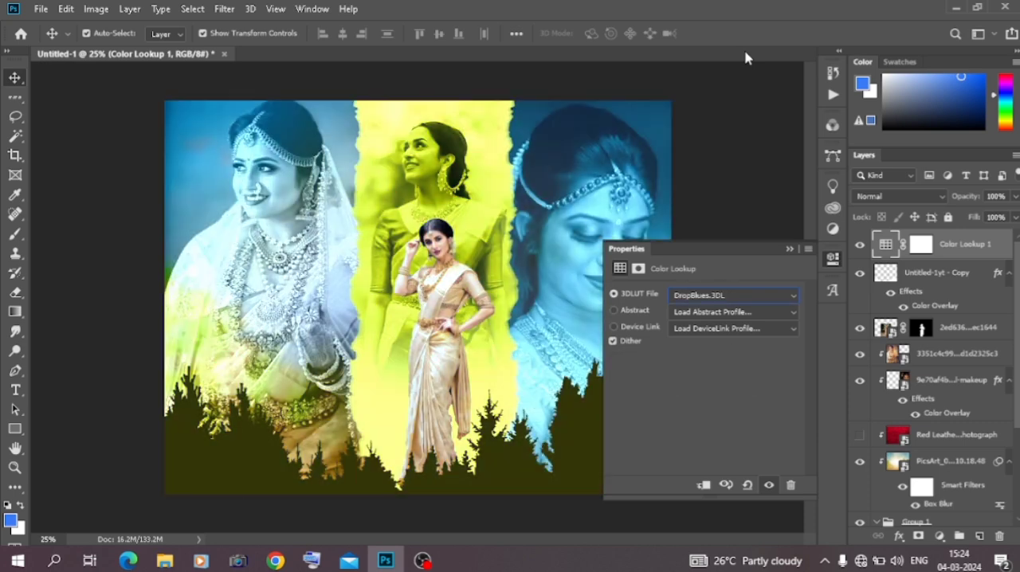
pyautogui.moveTo(967, 199)
pyautogui.mouseDown()
pyautogui.moveTo(945, 197)
pyautogui.moveTo(955, 199)
pyautogui.mouseUp()
# Move the Color Lookup layer beneath the cut-out woman as a clipping mask and set its opacity to 100%
pyautogui.moveTo(954, 252); pyautogui.dragTo(934, 349)
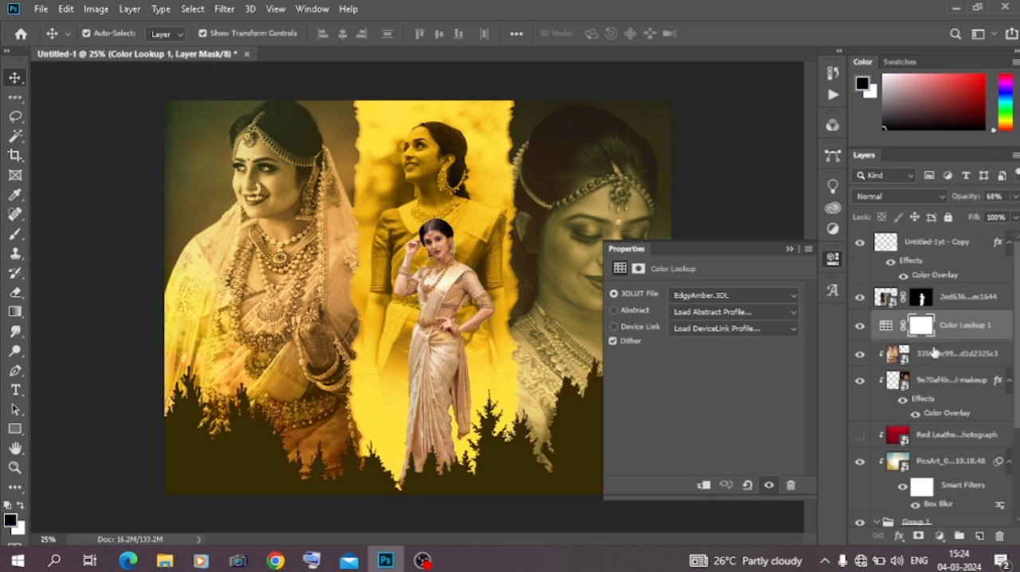
pyautogui.rightClick(948, 328)
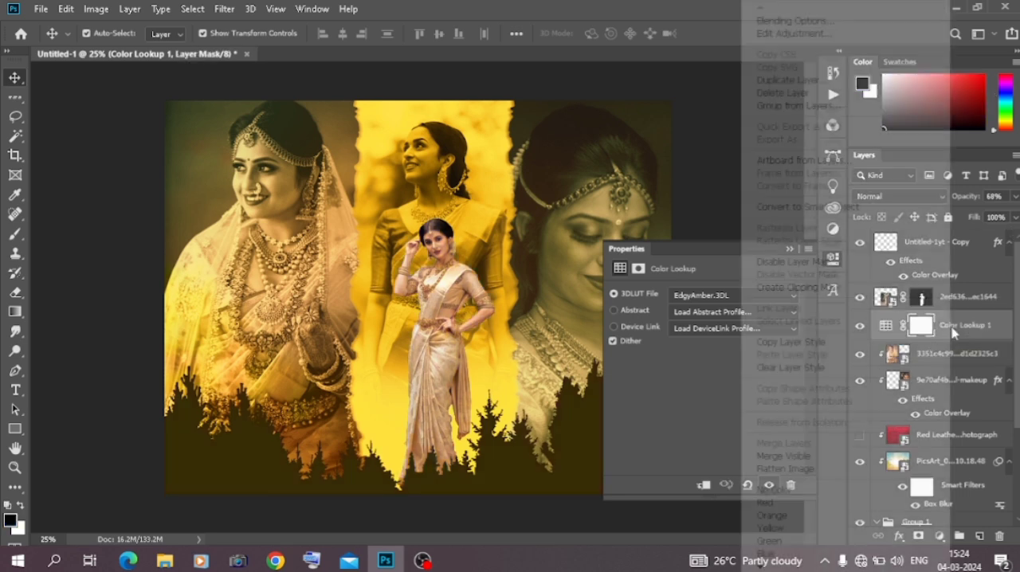
pyautogui.click(819, 288)
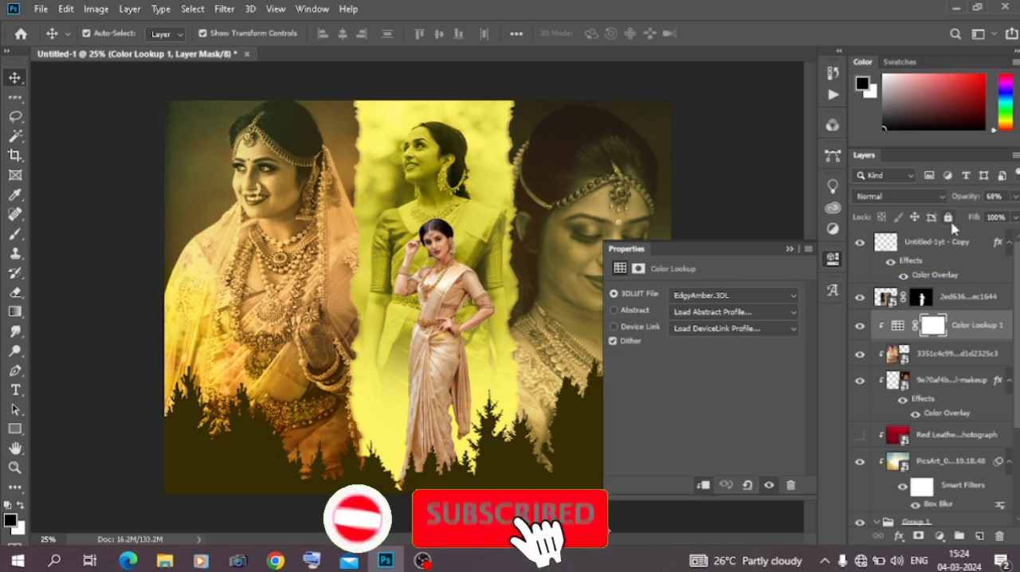
pyautogui.moveTo(965, 199); pyautogui.dragTo(993, 199)
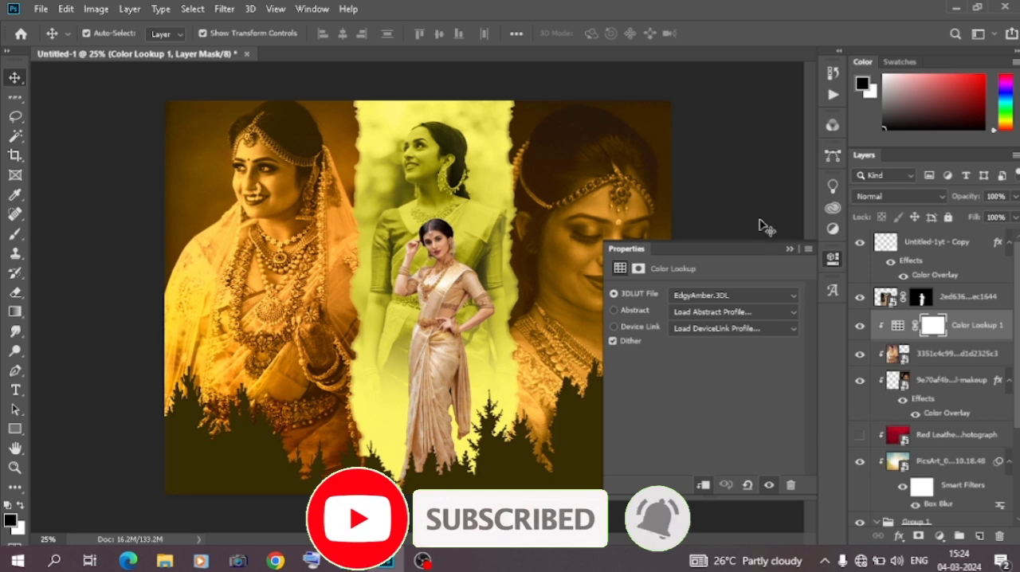
pyautogui.click(759, 200)
pyautogui.click(789, 248)
# Add a dark olive Color Overlay at 100% opacity in Normal mode to the Rectangle 1 layer
pyautogui.scroll(-3, 934, 494)
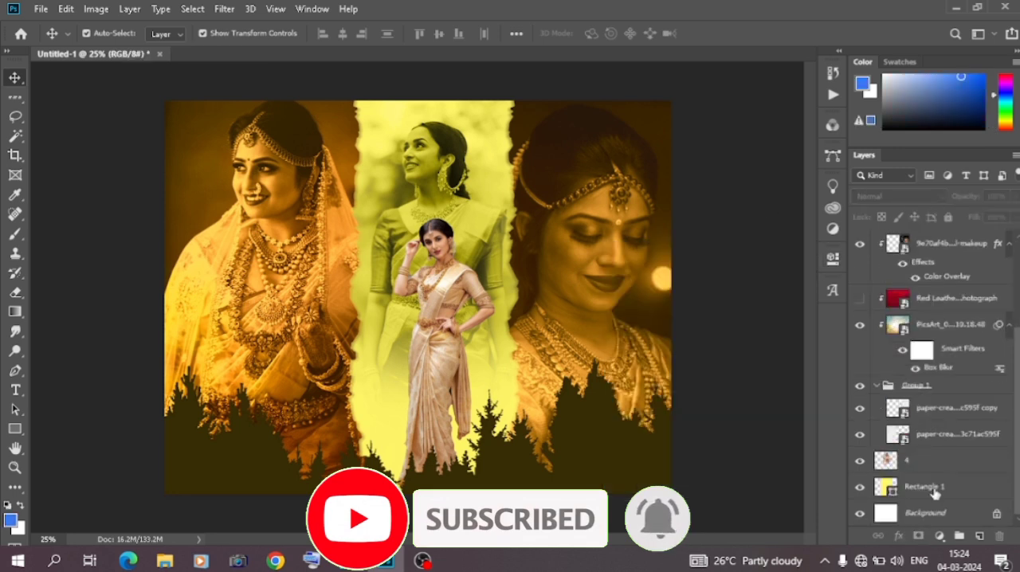
pyautogui.click(957, 498)
pyautogui.doubleClick(960, 494)
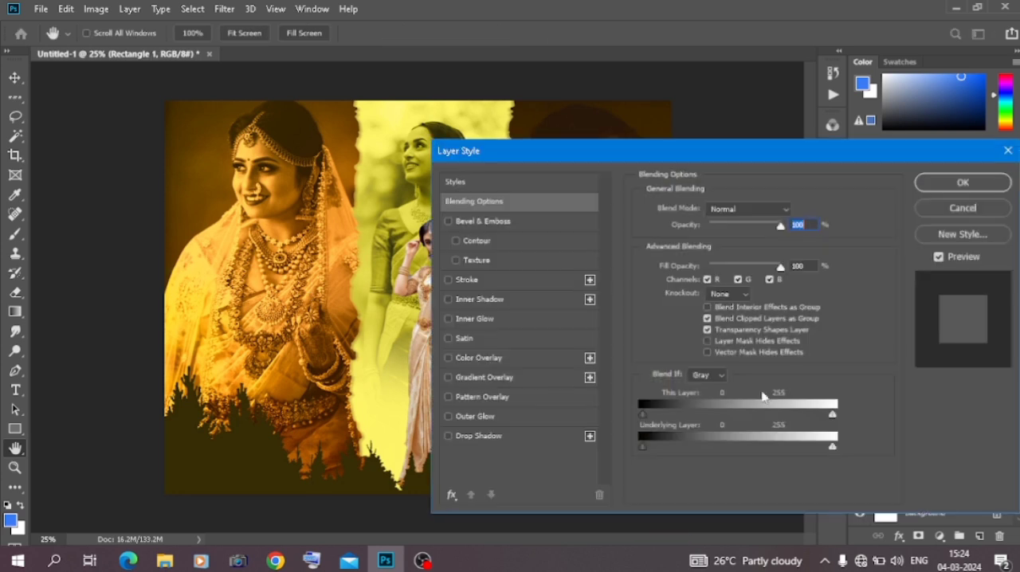
pyautogui.click(478, 358)
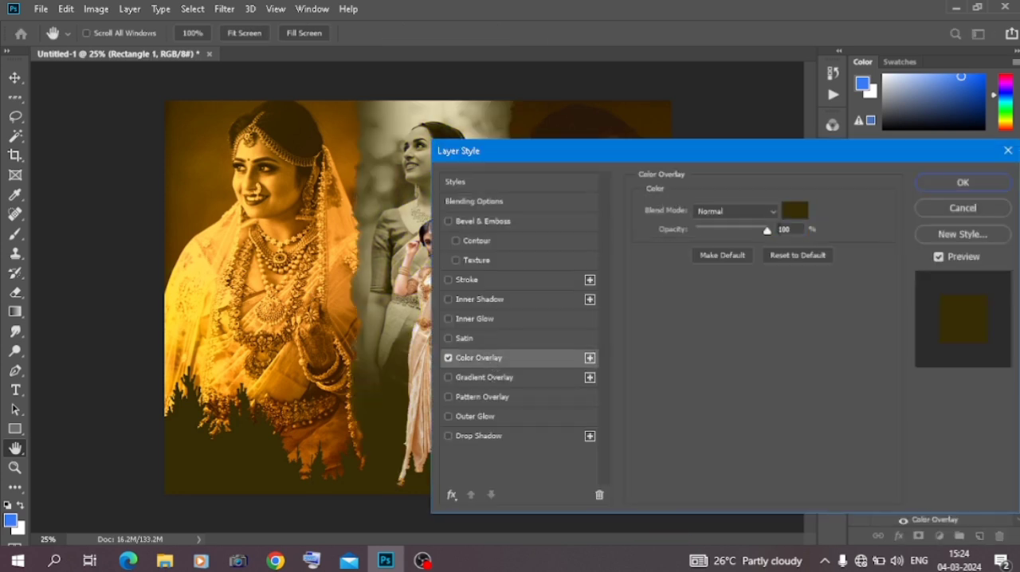
pyautogui.click(957, 183)
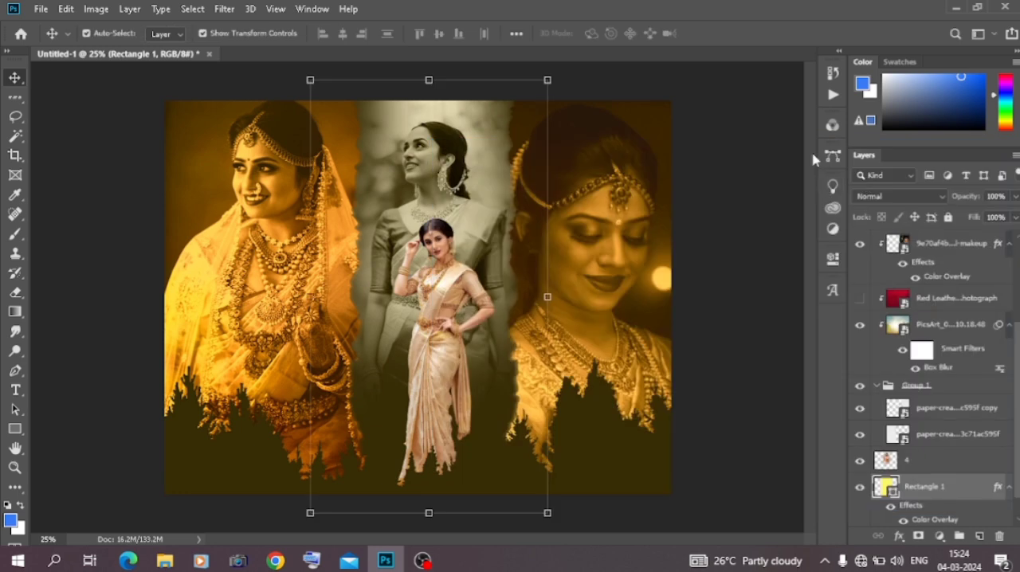
# Toggle the treeline layer's Color Overlay off and on to compare its effect
pyautogui.click(674, 449)
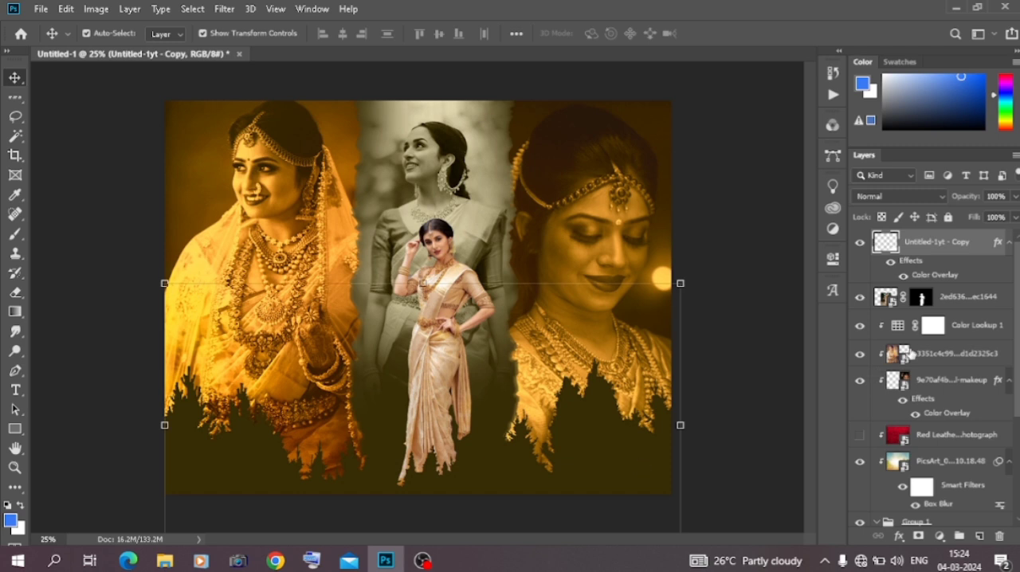
pyautogui.click(903, 276)
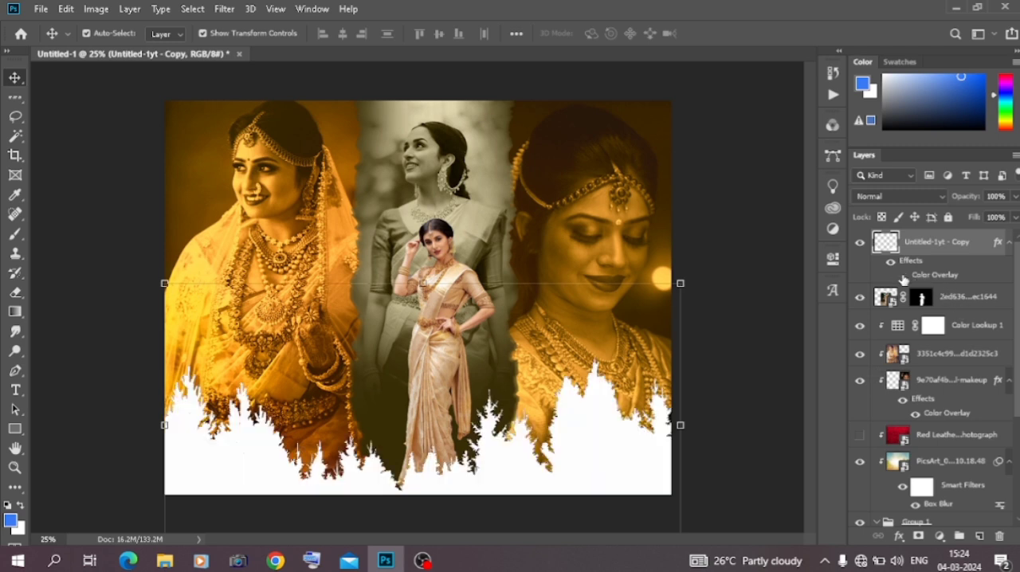
pyautogui.click(903, 276)
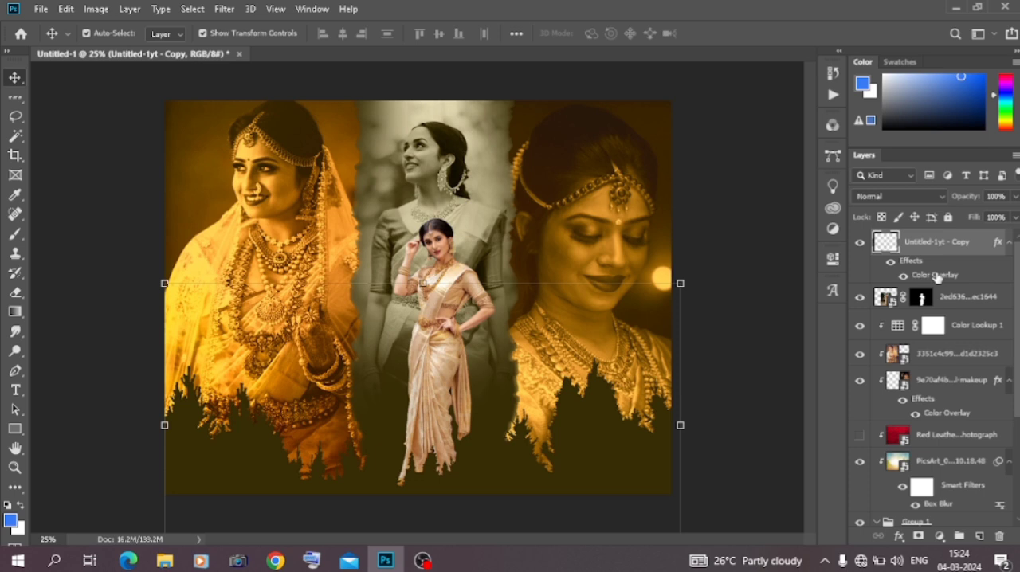
# Try several overlay colours on the treeline and set its Color Overlay to dark brown 392300, sampled from the banner's dark upper corner
pyautogui.doubleClick(937, 276)
pyautogui.click(795, 210)
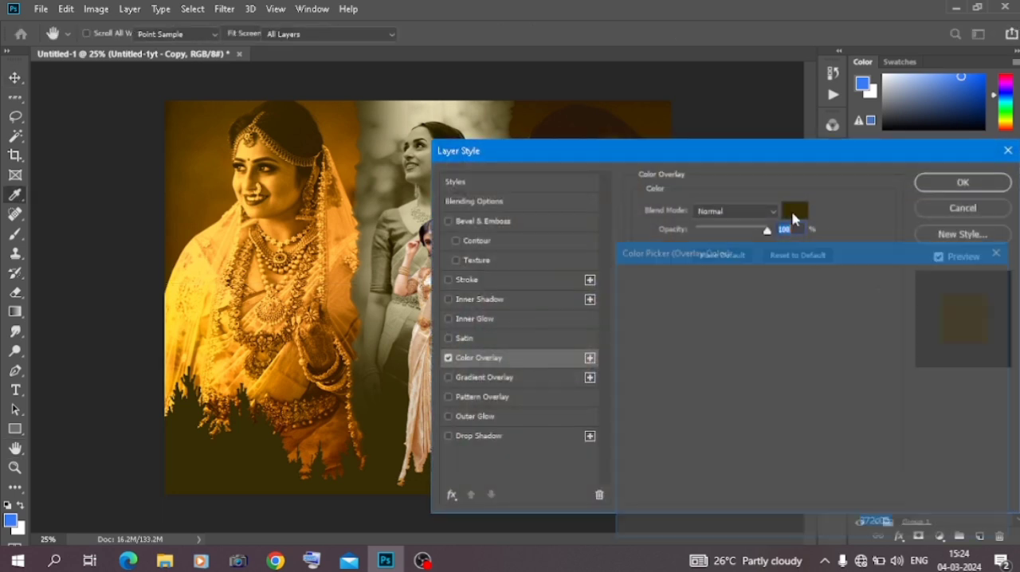
pyautogui.click(216, 153)
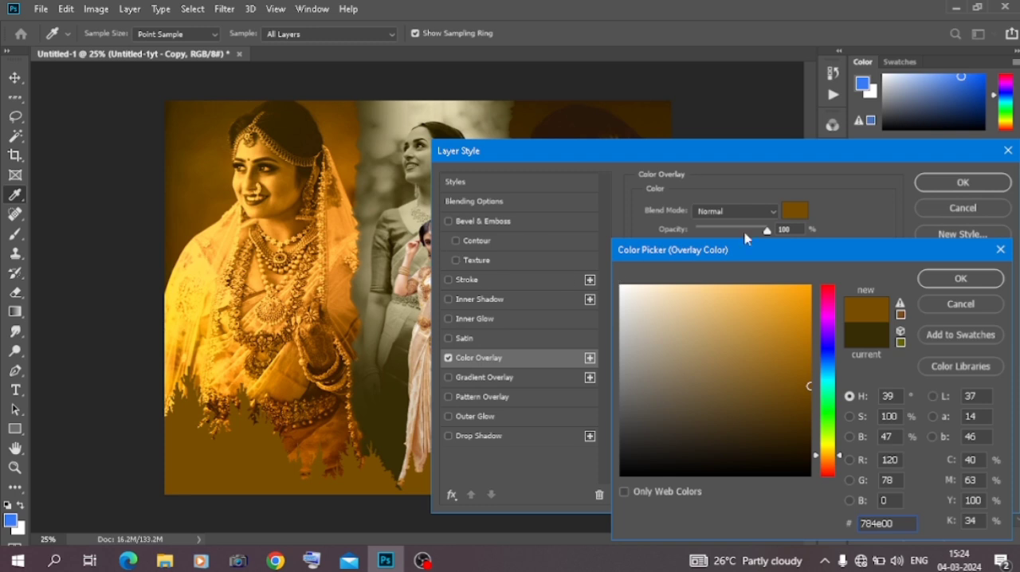
pyautogui.moveTo(808, 313); pyautogui.dragTo(807, 331)
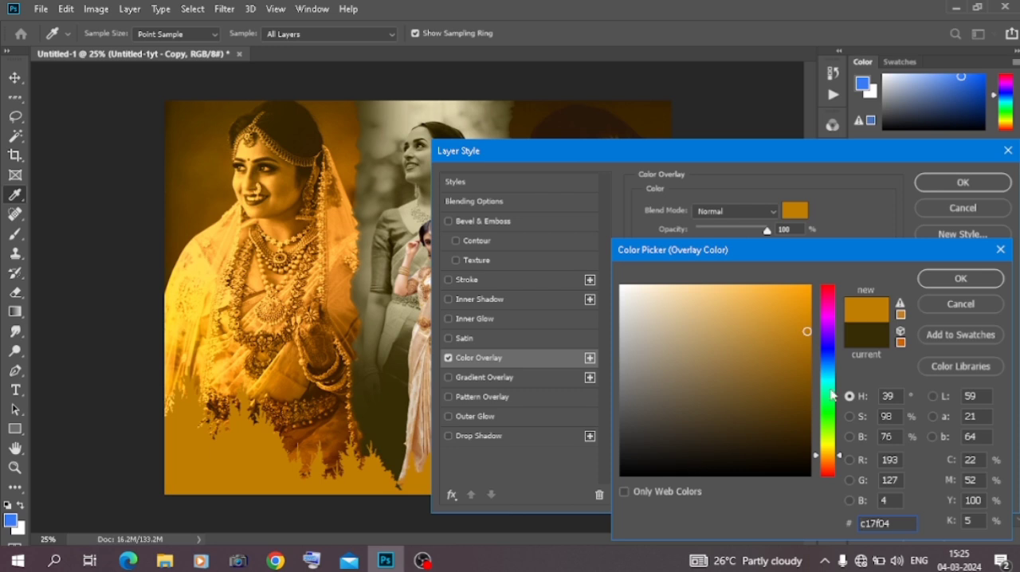
pyautogui.moveTo(832, 394); pyautogui.dragTo(834, 363)
pyautogui.click(809, 295)
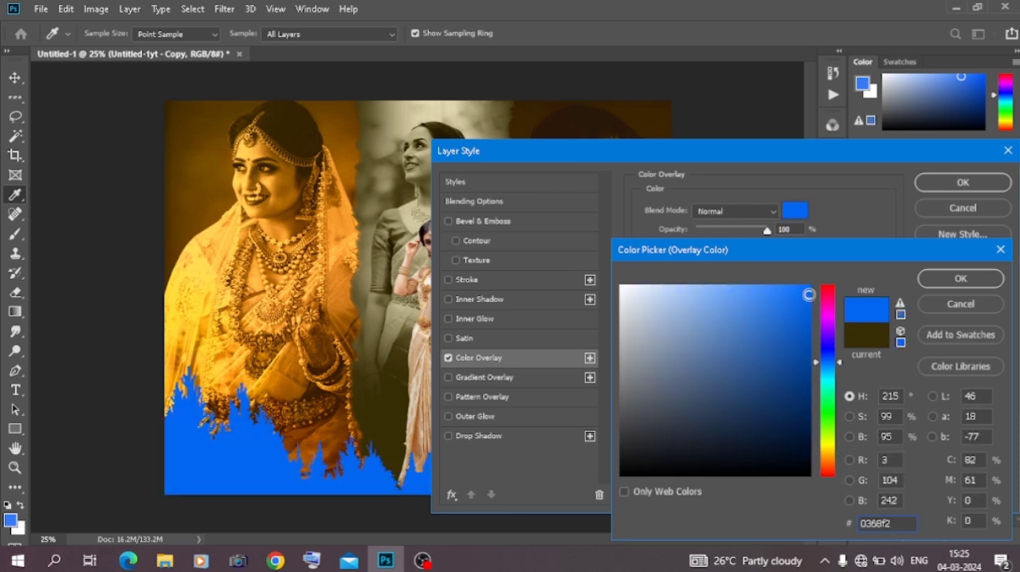
pyautogui.click(333, 285)
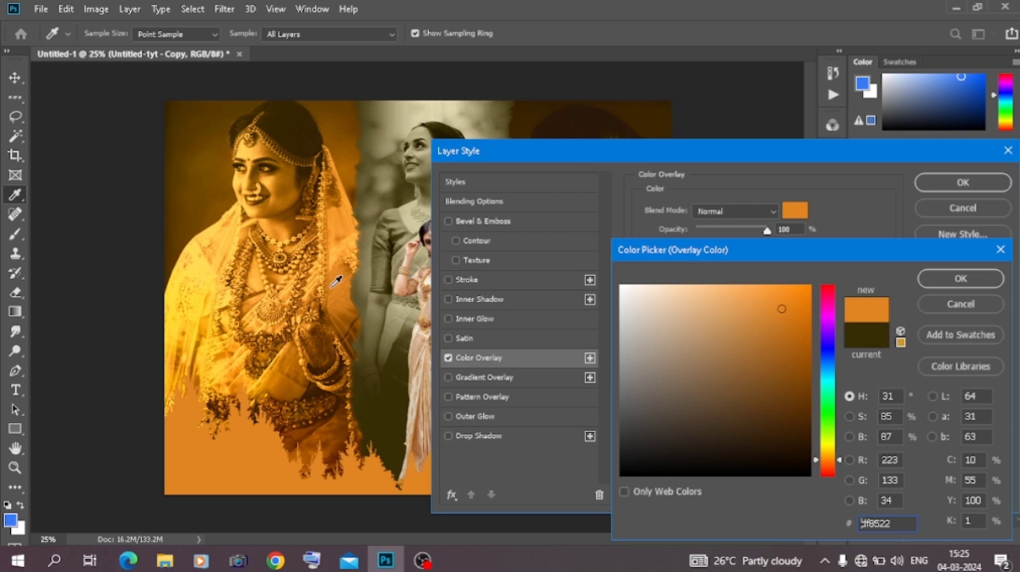
pyautogui.click(257, 318)
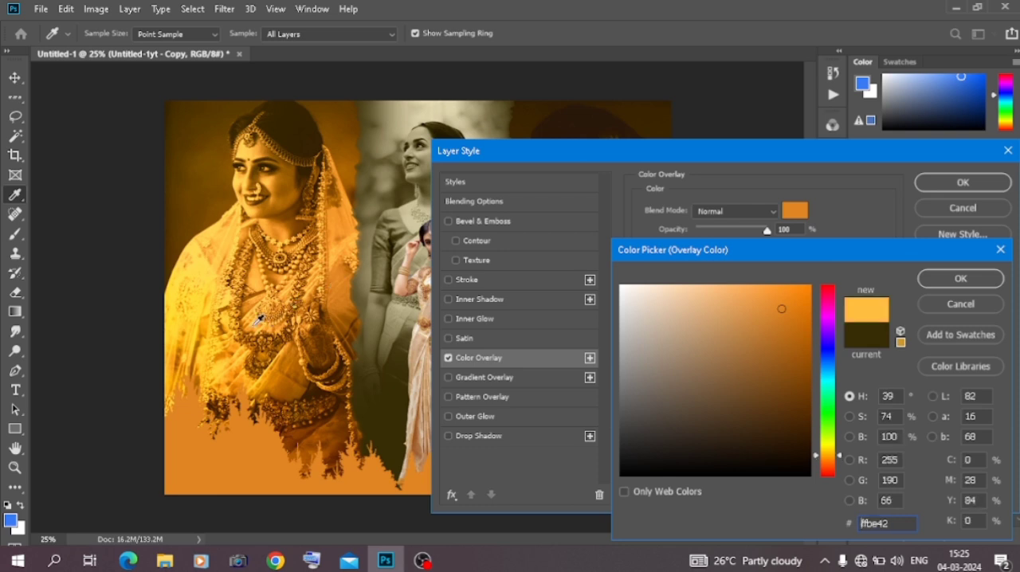
pyautogui.click(654, 121)
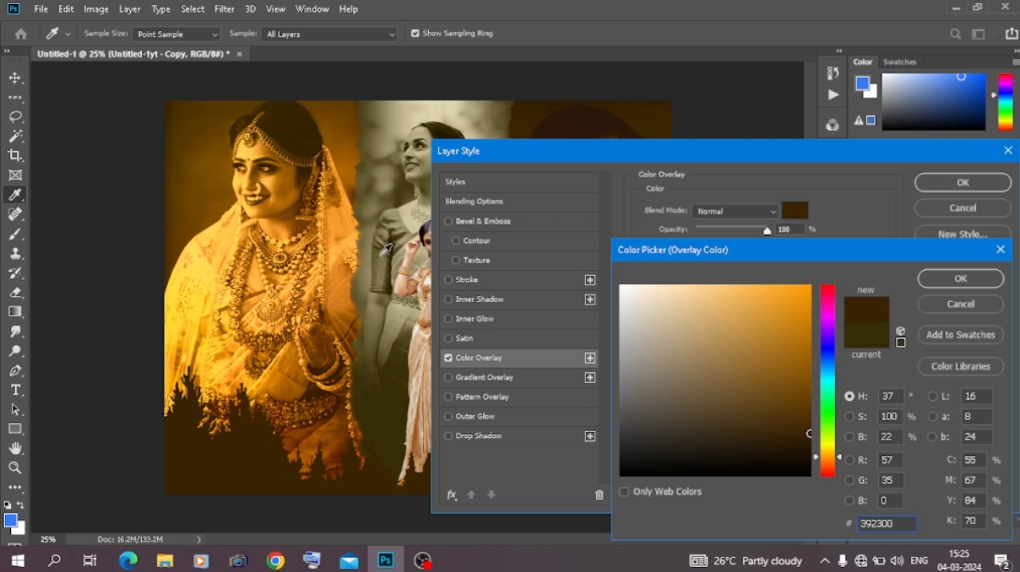
pyautogui.click(960, 279)
pyautogui.click(962, 183)
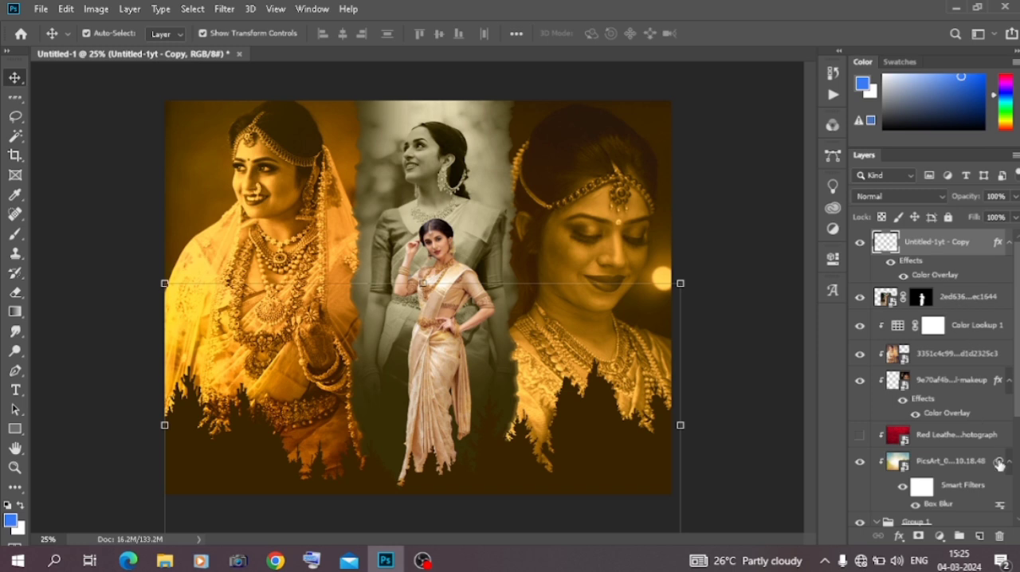
# Paint soft white mist behind the treetops across the banner on a new layer beneath the treeline, using a white 1100 px brush
pyautogui.click(982, 537)
pyautogui.moveTo(968, 249); pyautogui.dragTo(966, 300)
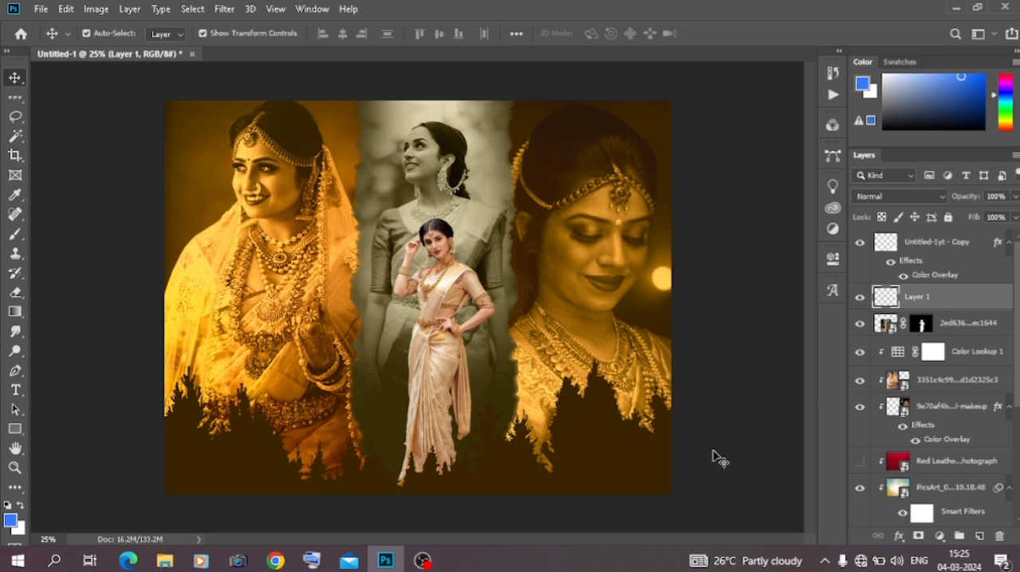
pyautogui.click(15, 234)
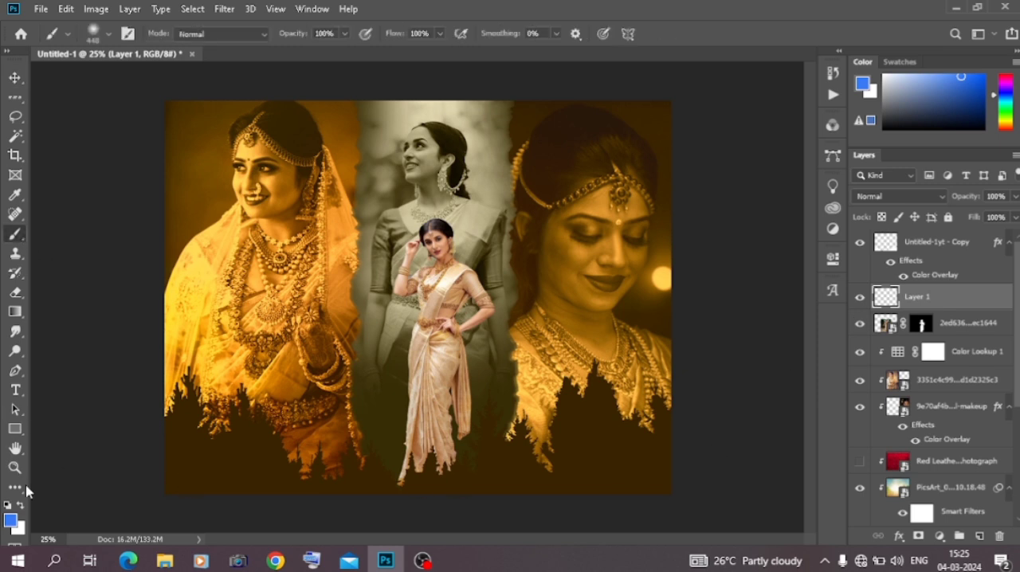
pyautogui.click(21, 505)
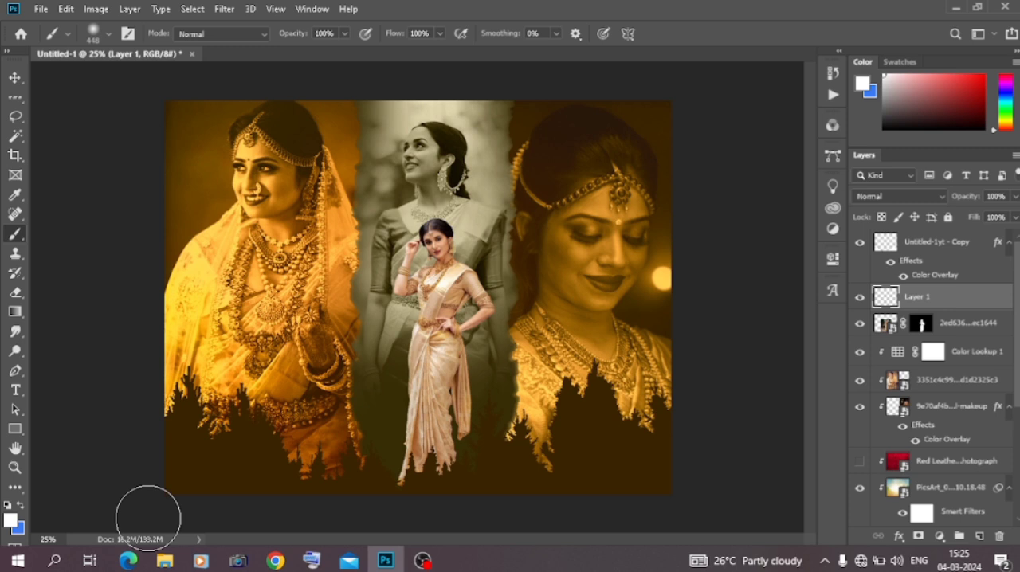
pyautogui.press(']')
pyautogui.press(']')
pyautogui.press(']')
pyautogui.press(']')
pyautogui.press(']')
pyautogui.press(']')
pyautogui.press(']')
pyautogui.press(']')
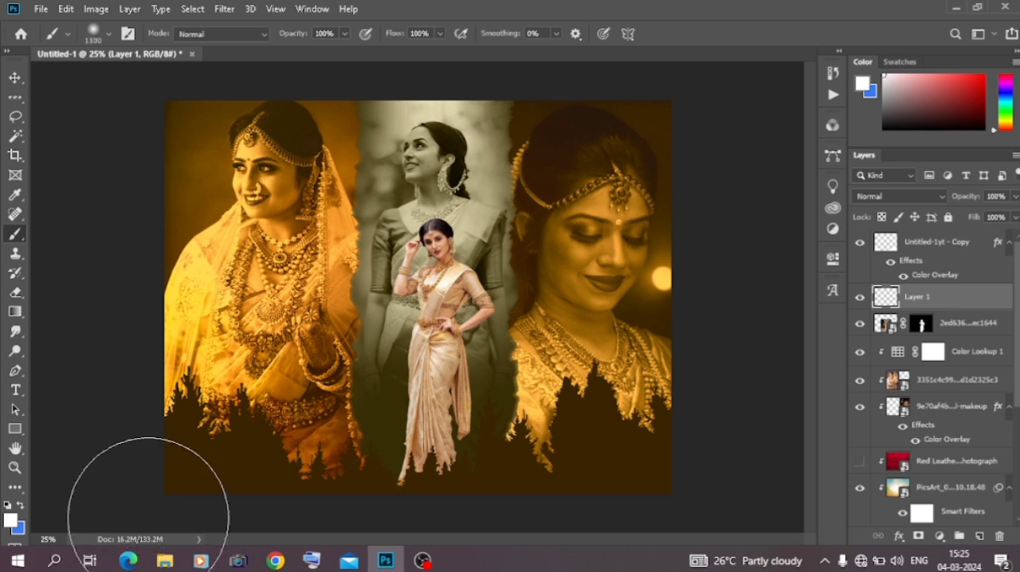
pyautogui.moveTo(177, 492)
pyautogui.mouseDown()
pyautogui.moveTo(287, 513)
pyautogui.moveTo(353, 522)
pyautogui.moveTo(454, 517)
pyautogui.moveTo(554, 487)
pyautogui.moveTo(583, 459)
pyautogui.moveTo(665, 467)
pyautogui.mouseUp()
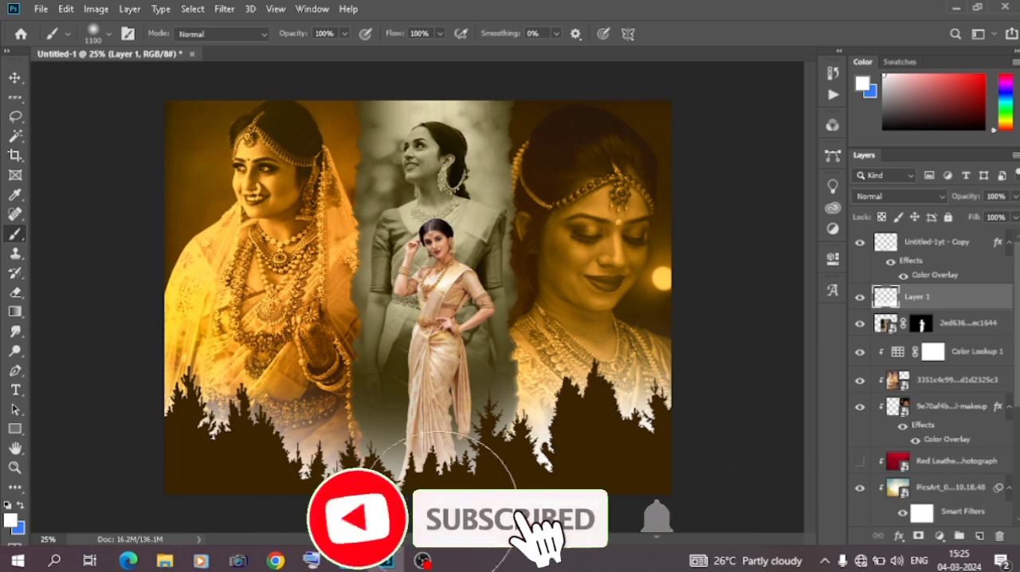
pyautogui.moveTo(146, 452)
pyautogui.mouseDown()
pyautogui.moveTo(146, 439)
pyautogui.moveTo(177, 492)
pyautogui.moveTo(271, 519)
pyautogui.moveTo(372, 528)
pyautogui.mouseUp()
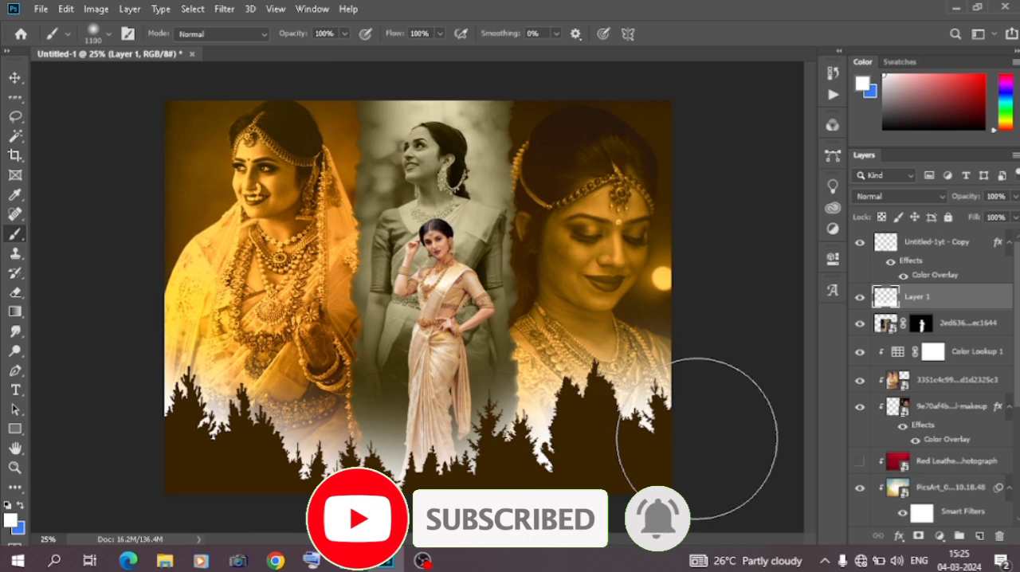
pyautogui.click(15, 78)
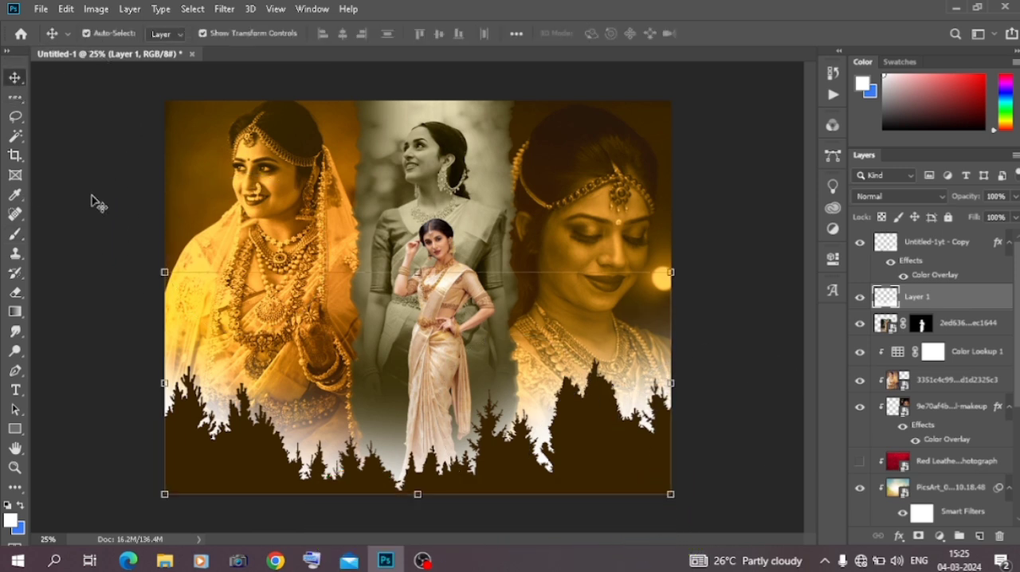
pyautogui.click(94, 203)
pyautogui.hotkey('ctrl', '+')
pyautogui.hotkey('ctrl', '-')
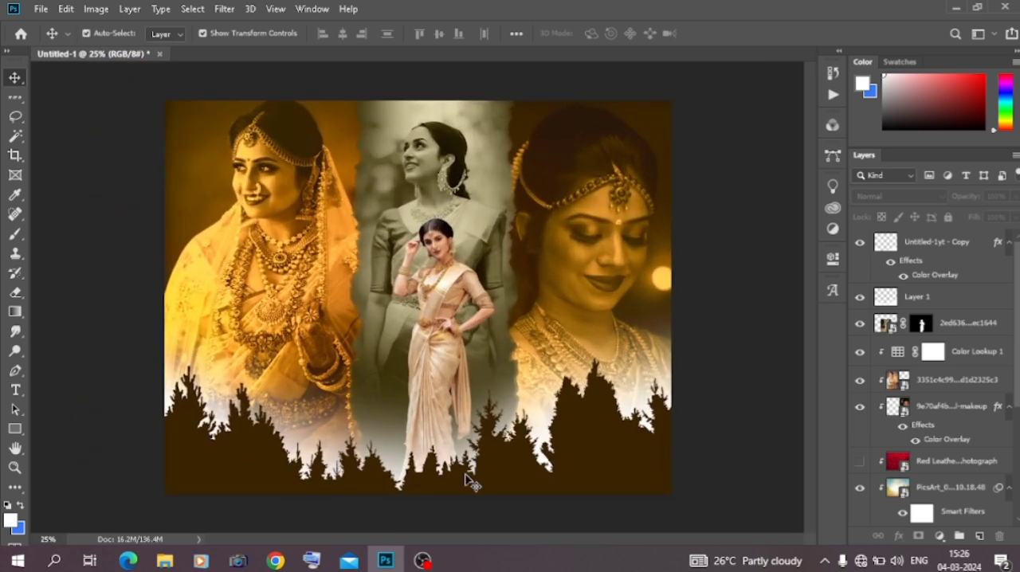